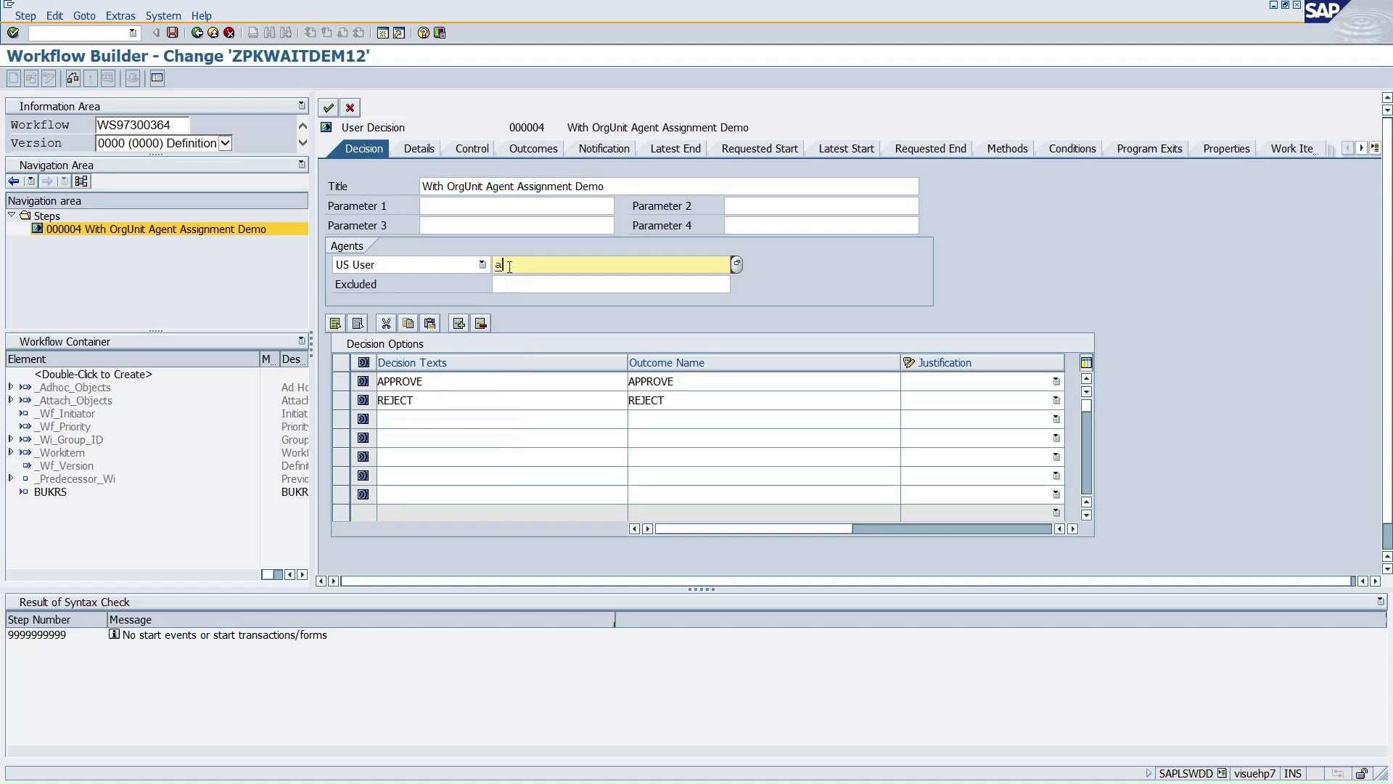
Assign user ABAP18 as the agent of the user decision step and activate the workflow
type("8")
key("Return")
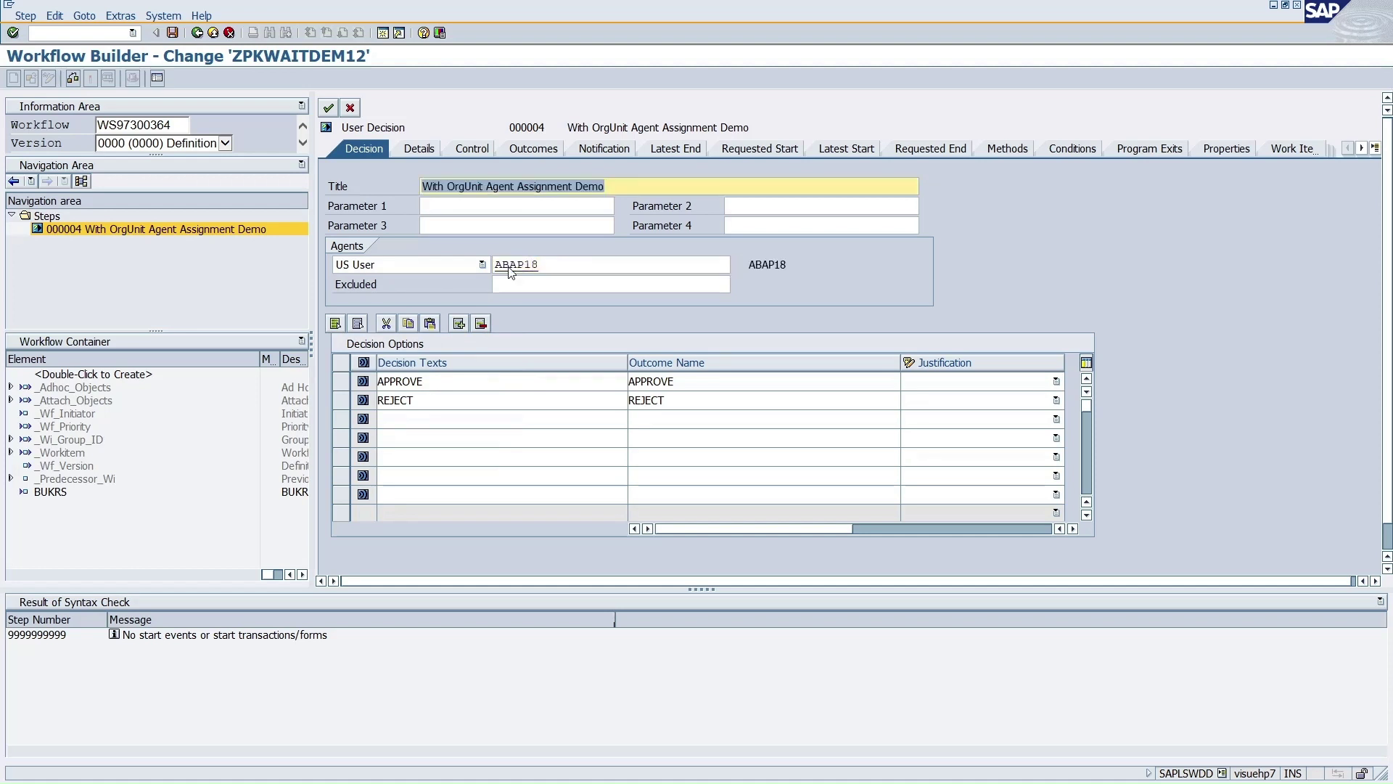
left_click(330, 109)
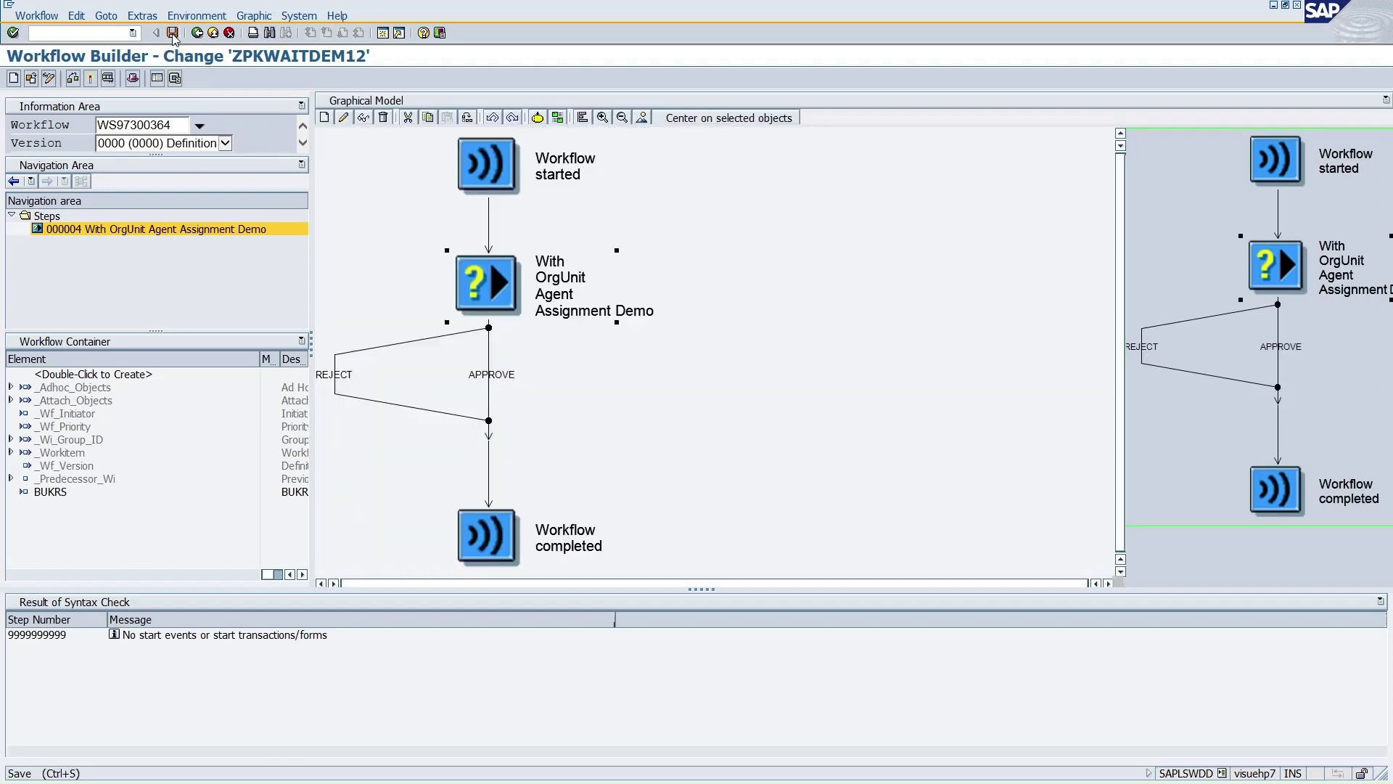
left_click(90, 79)
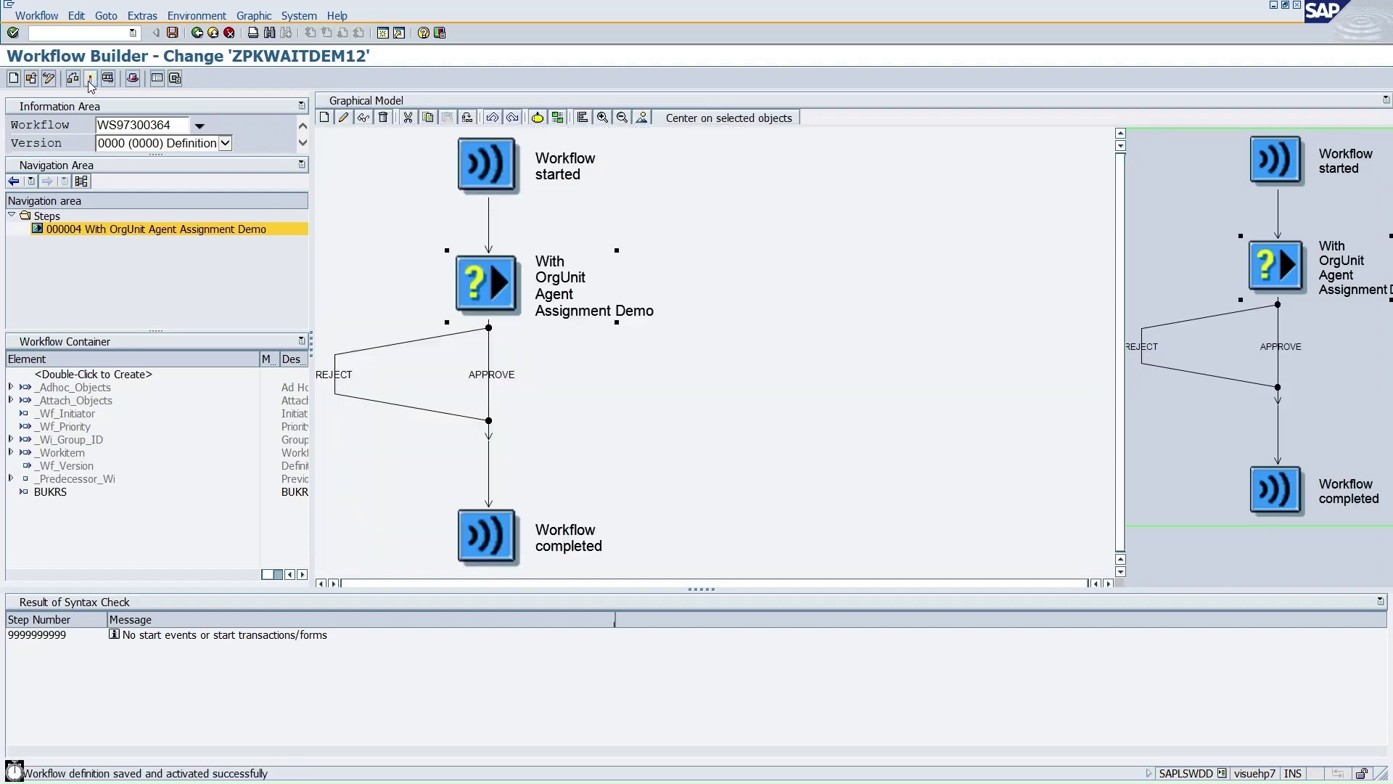
Start a test run of the workflow without setting BUKRS and open its workflow log
left_click(109, 78)
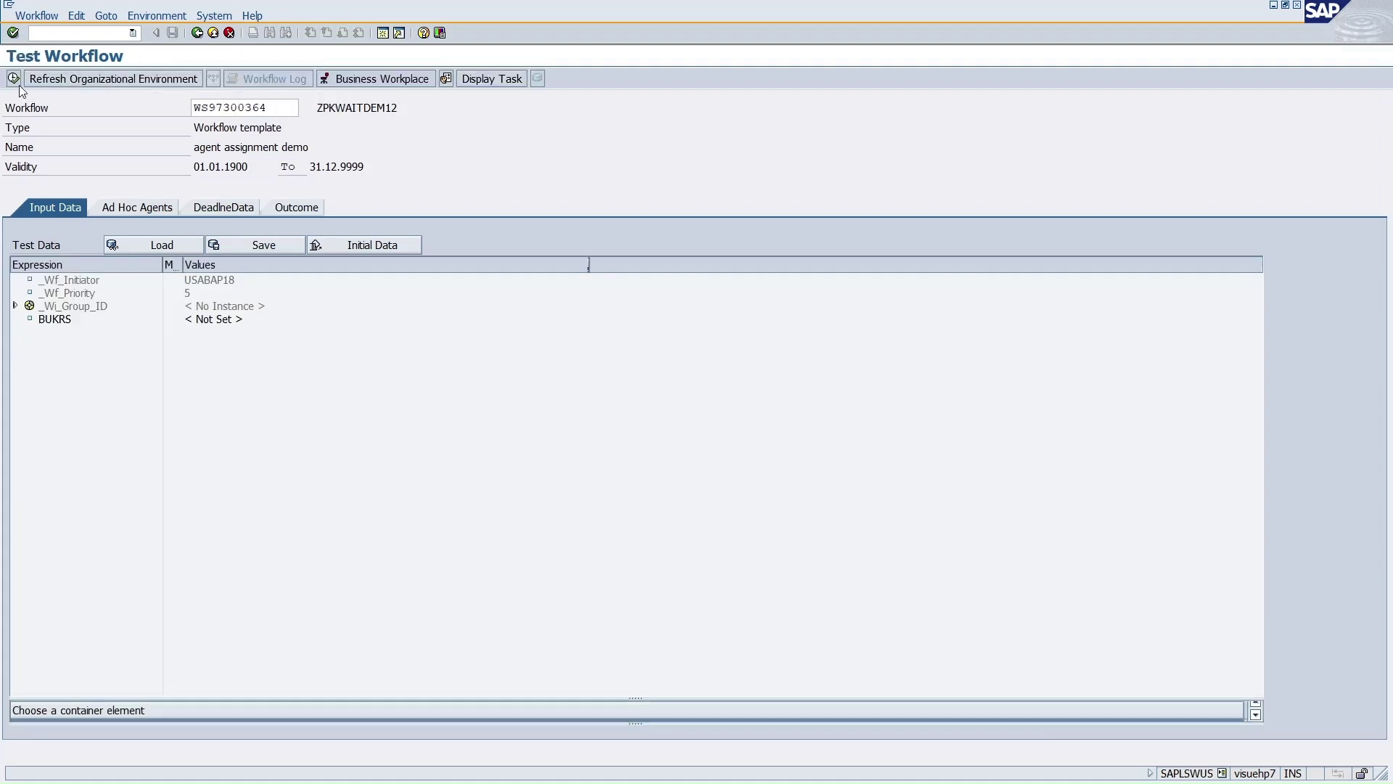
left_click(13, 78)
left_click(224, 34)
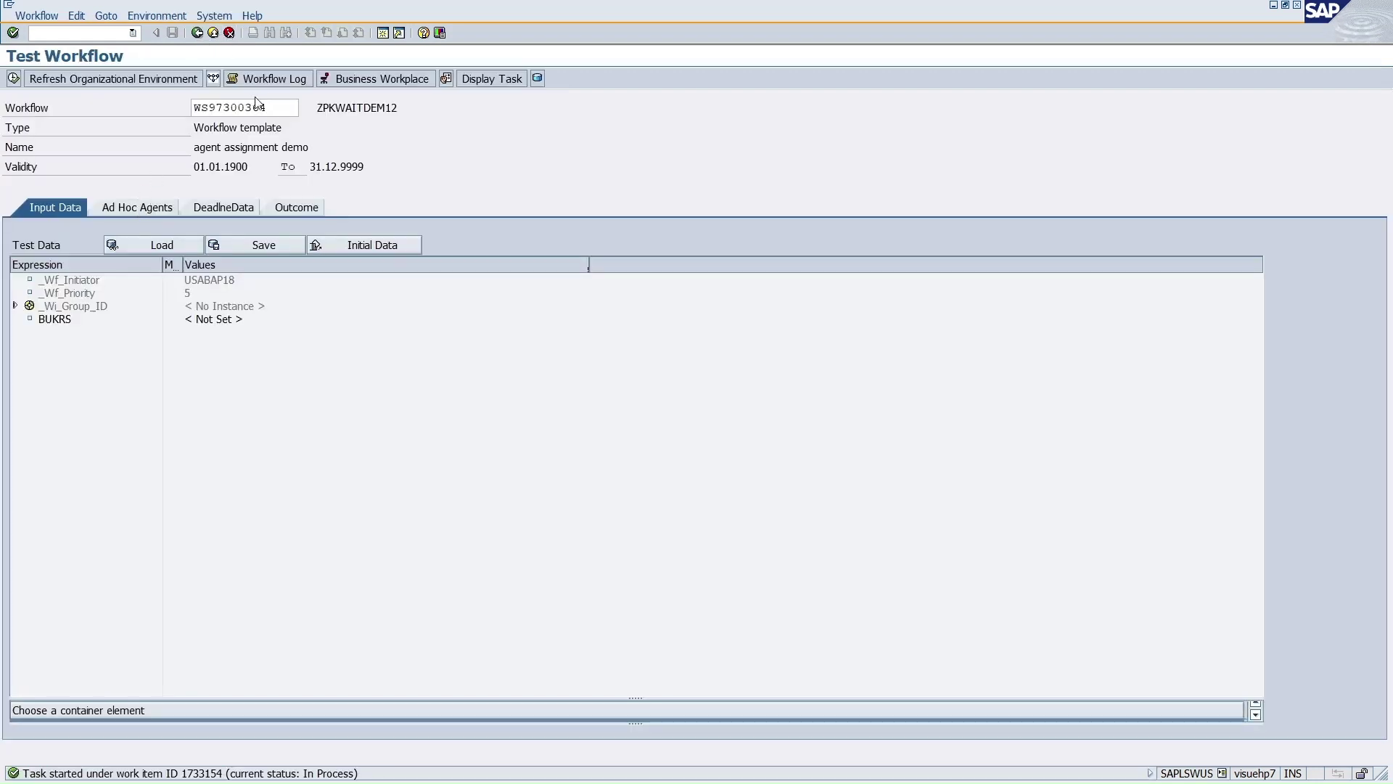
left_click(262, 80)
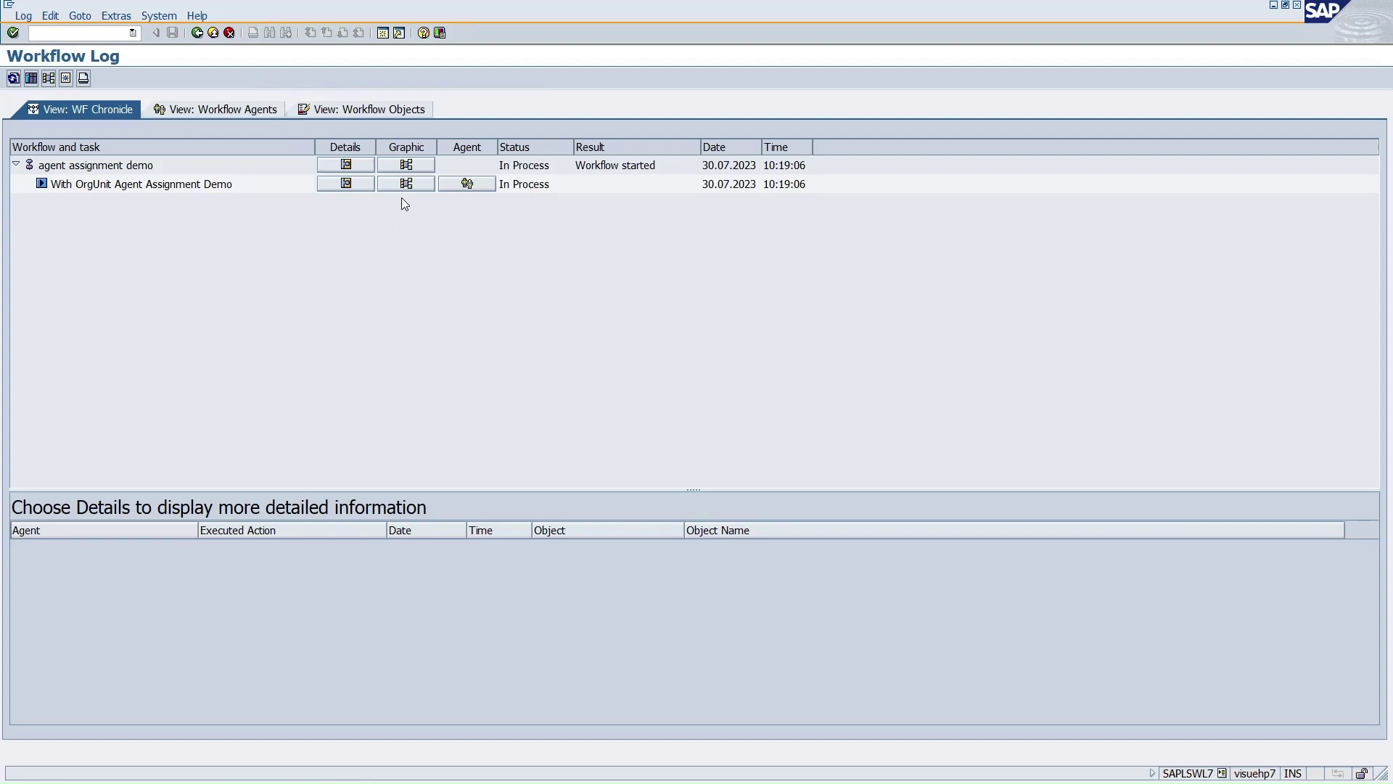
Display the agents of the With OrgUnit Agent Assignment Demo step from the workflow log
left_click(468, 185)
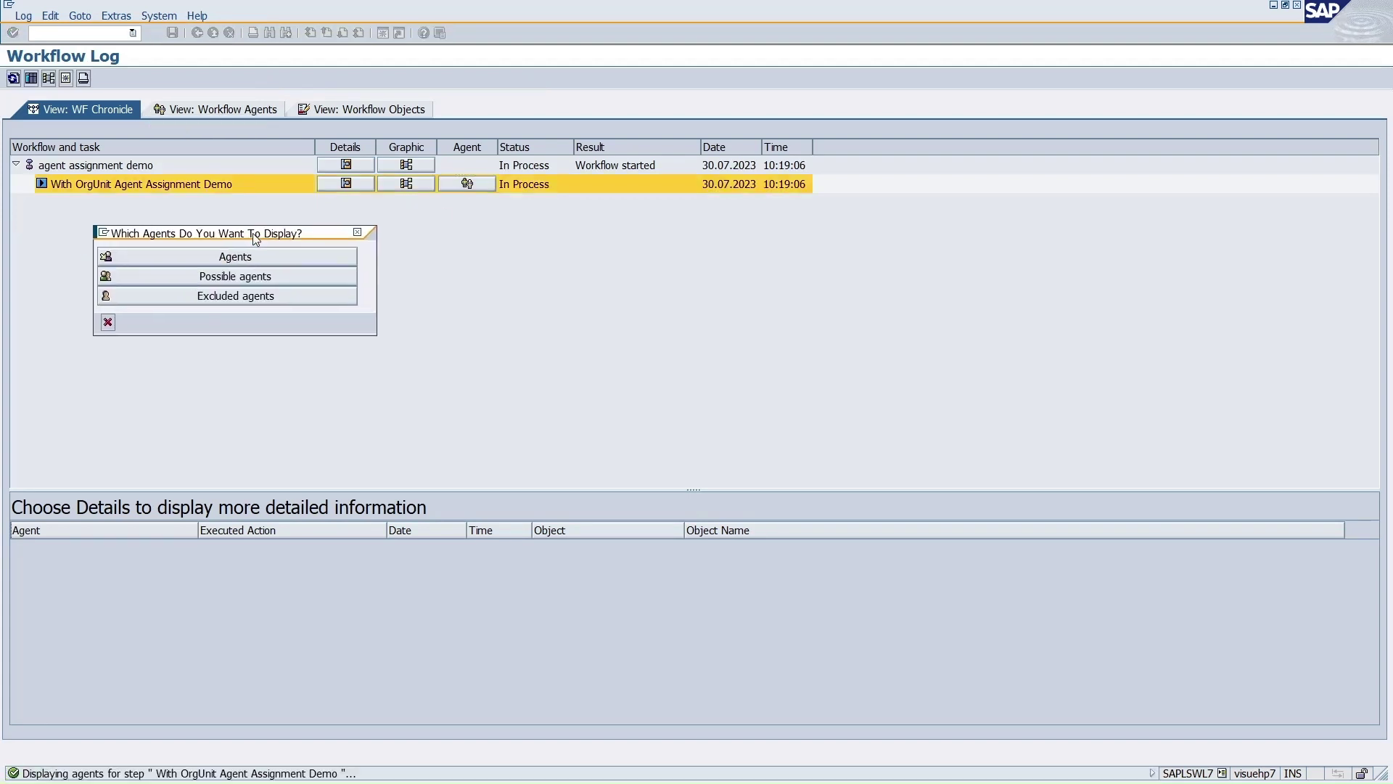
left_click(218, 305)
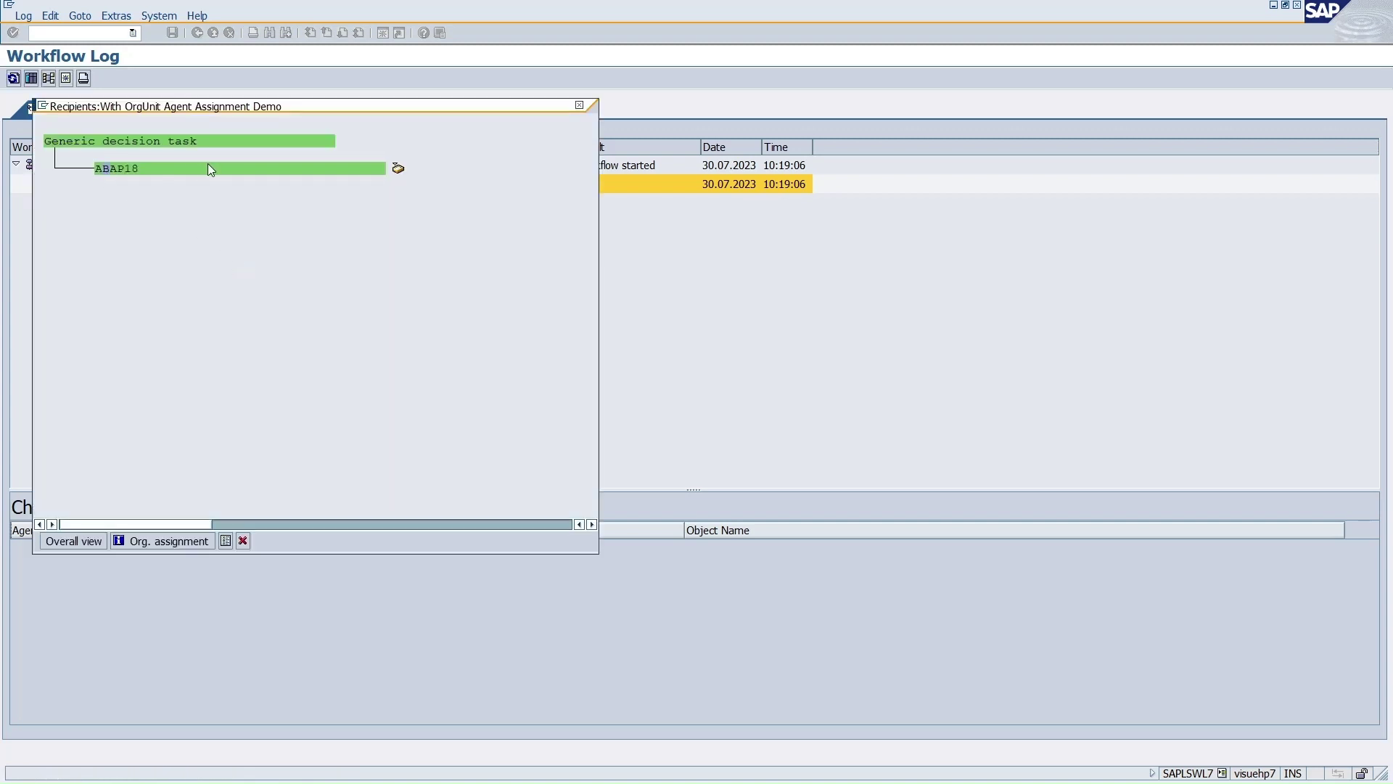
left_click(581, 107)
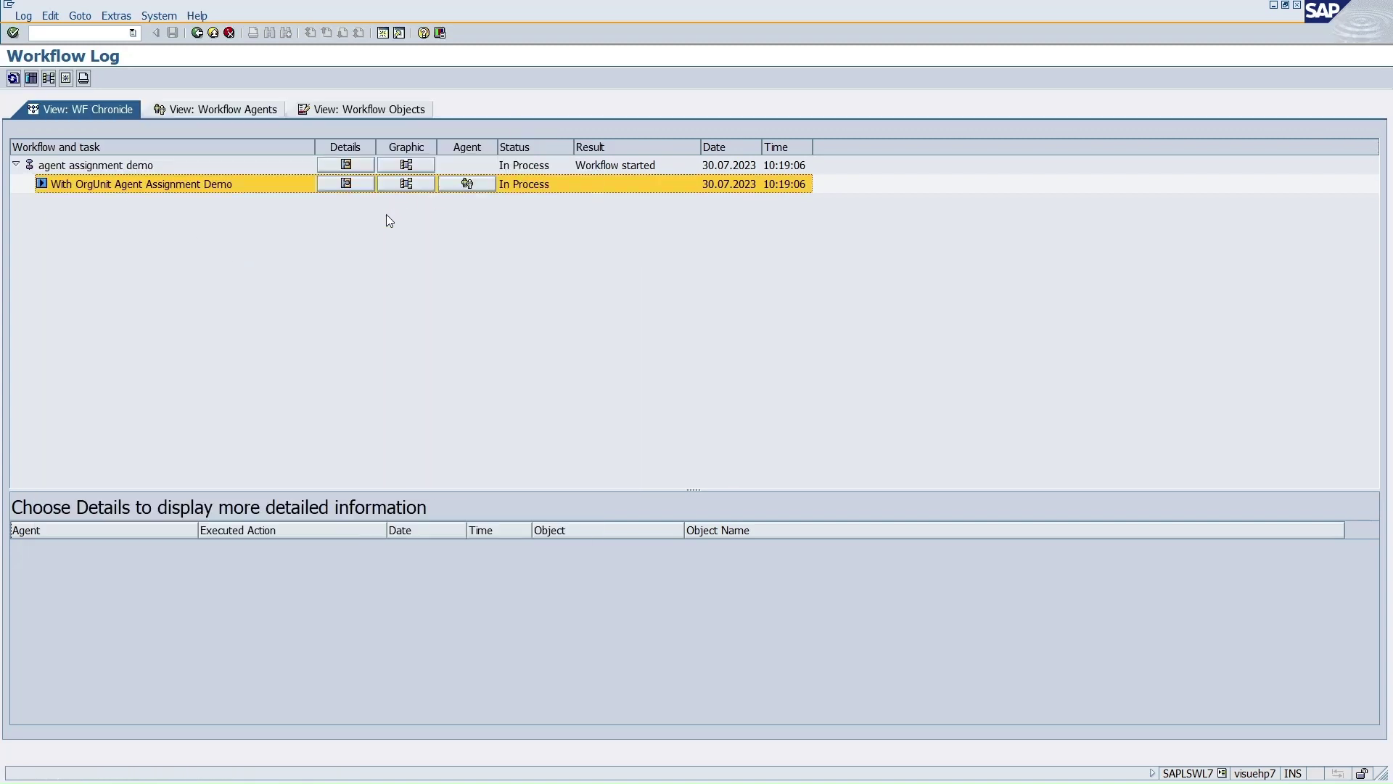
Check the possible agents and the excluded agents of the decision step in the workflow log
left_click(476, 185)
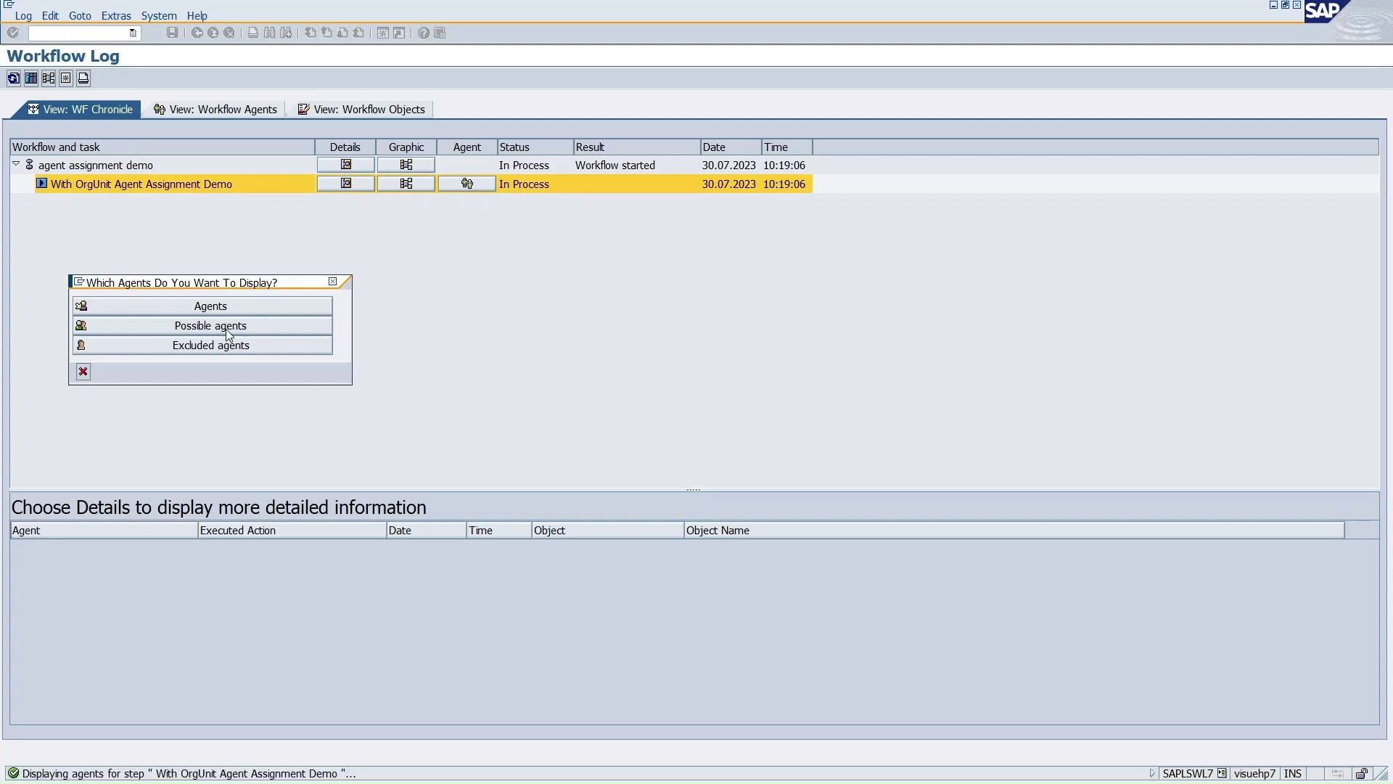
left_click(218, 324)
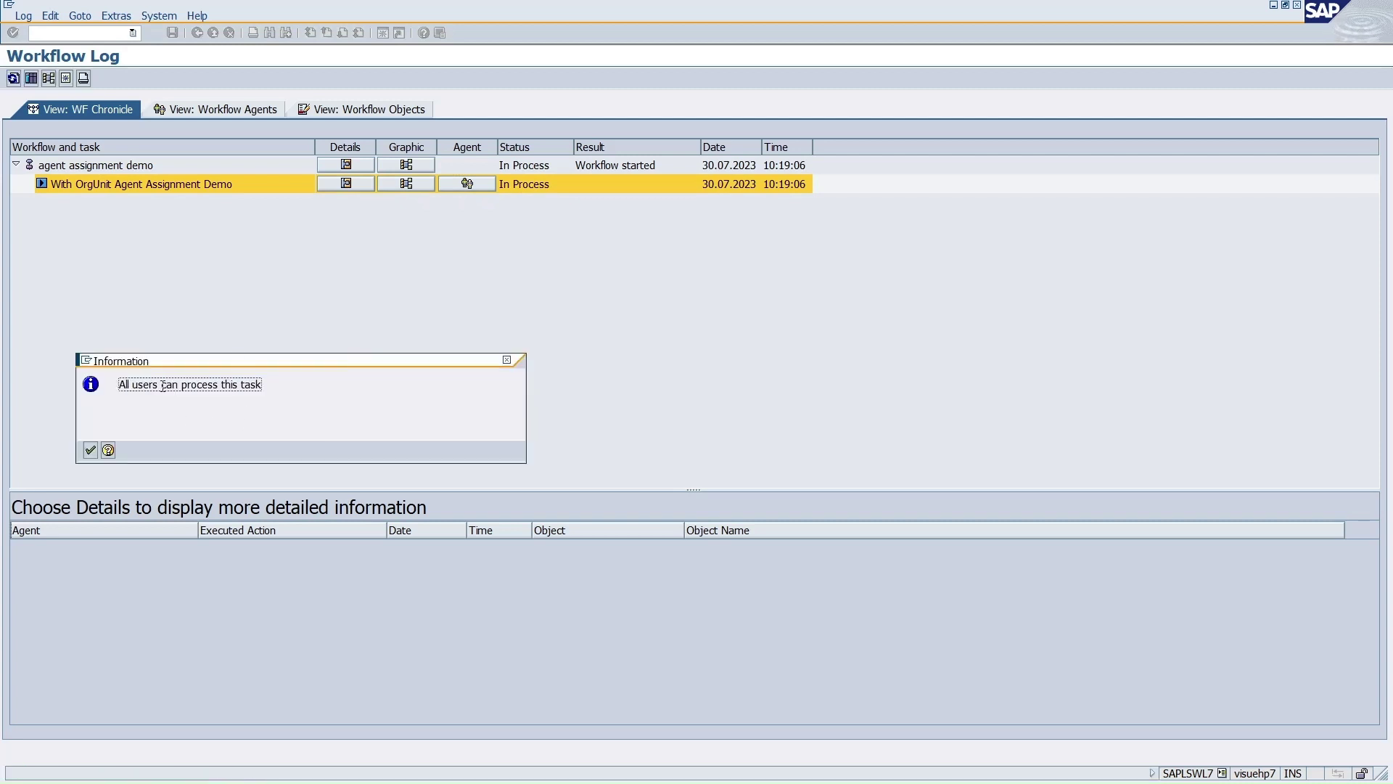
left_click(506, 360)
left_click(467, 184)
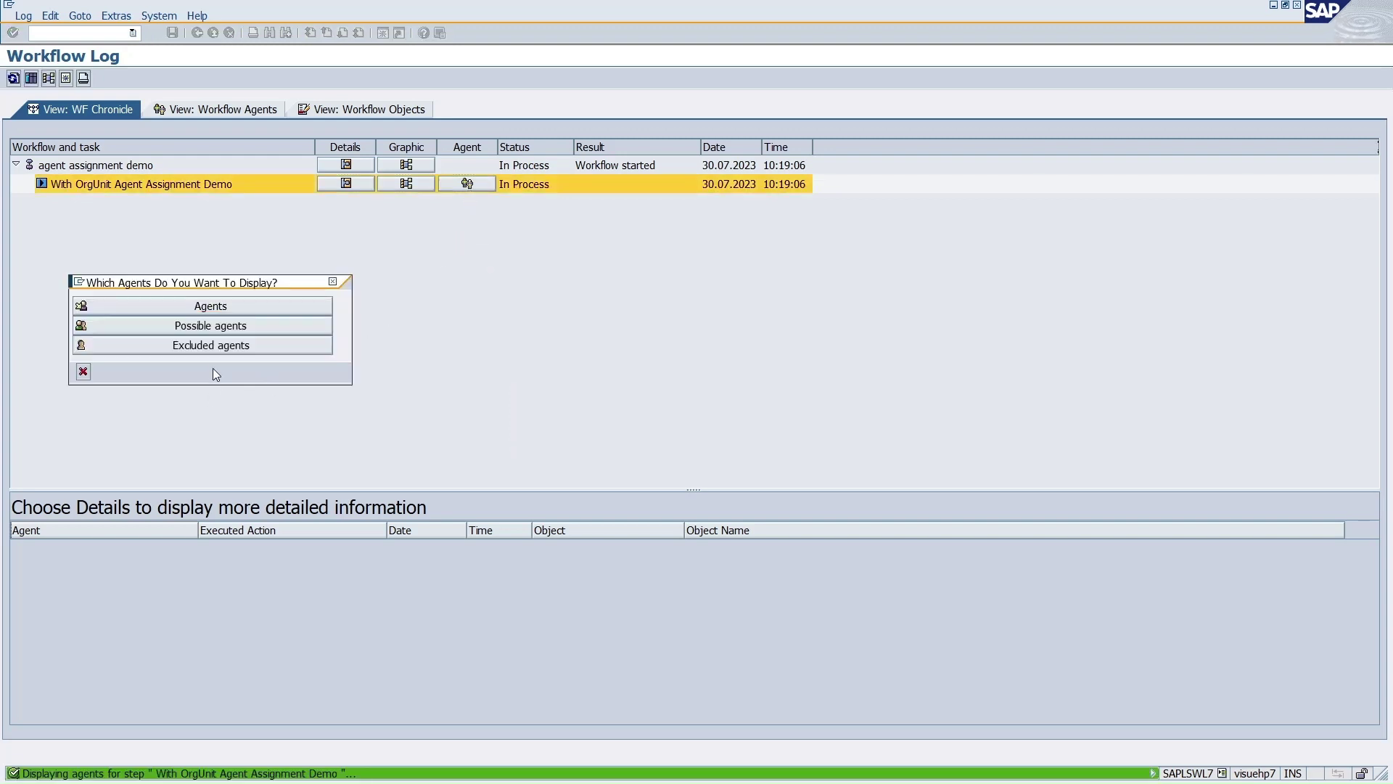
left_click(212, 346)
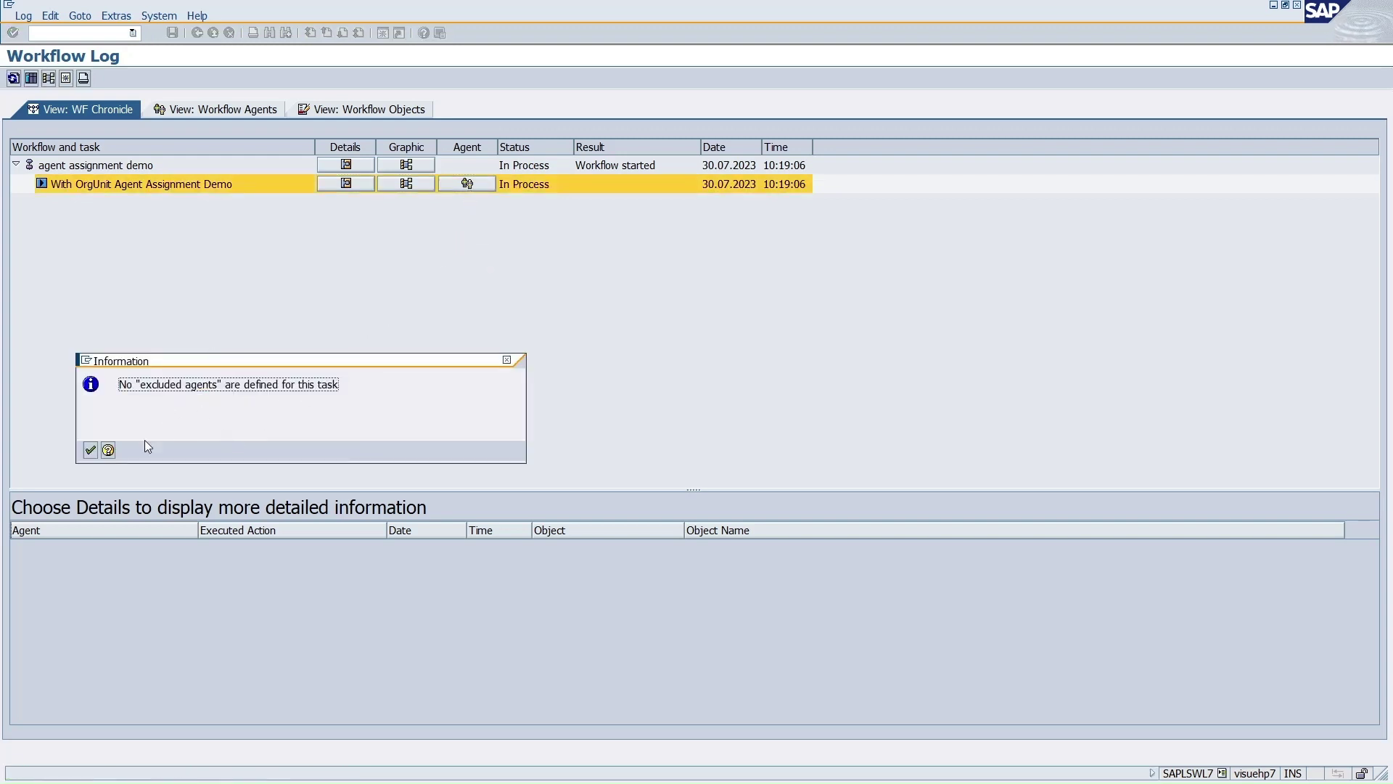
left_click(90, 451)
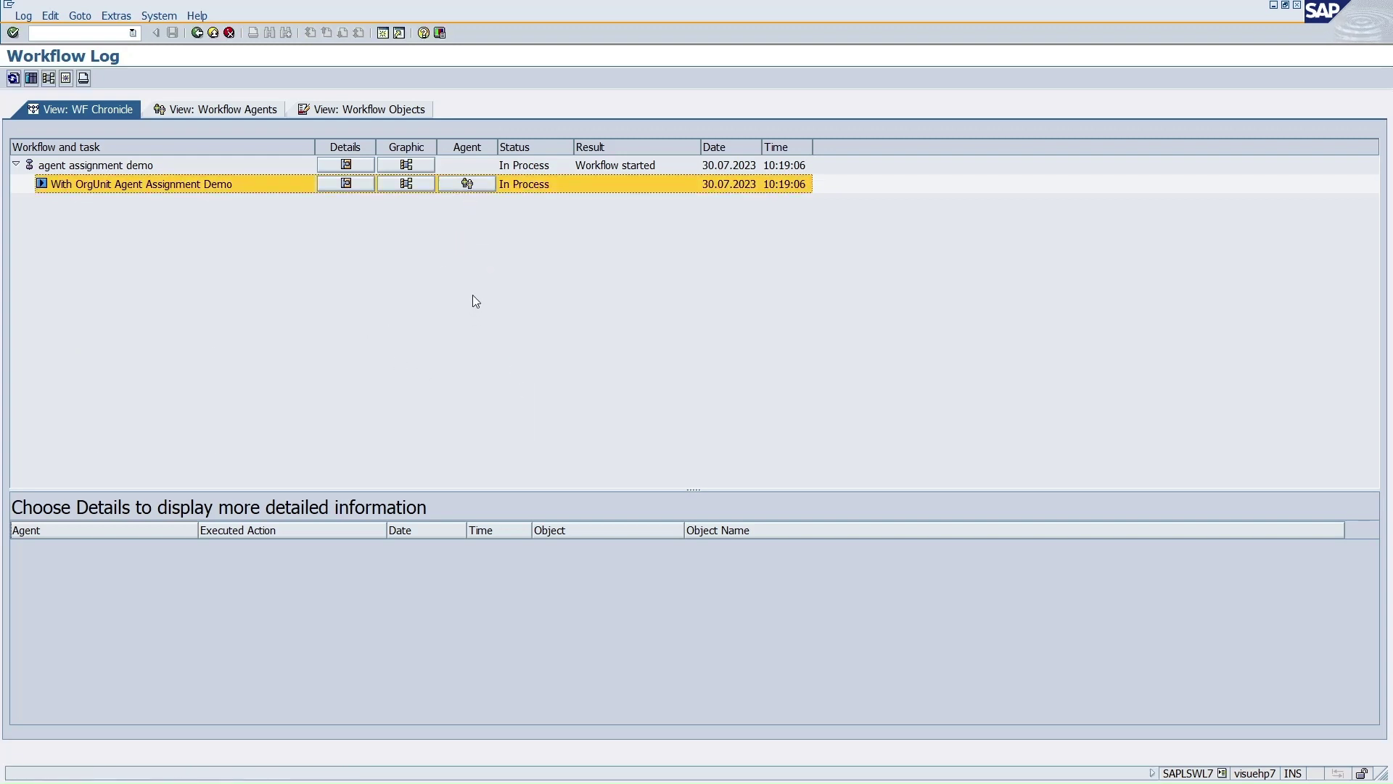
Open the decision step's work item and view its selected agents
left_click(103, 185)
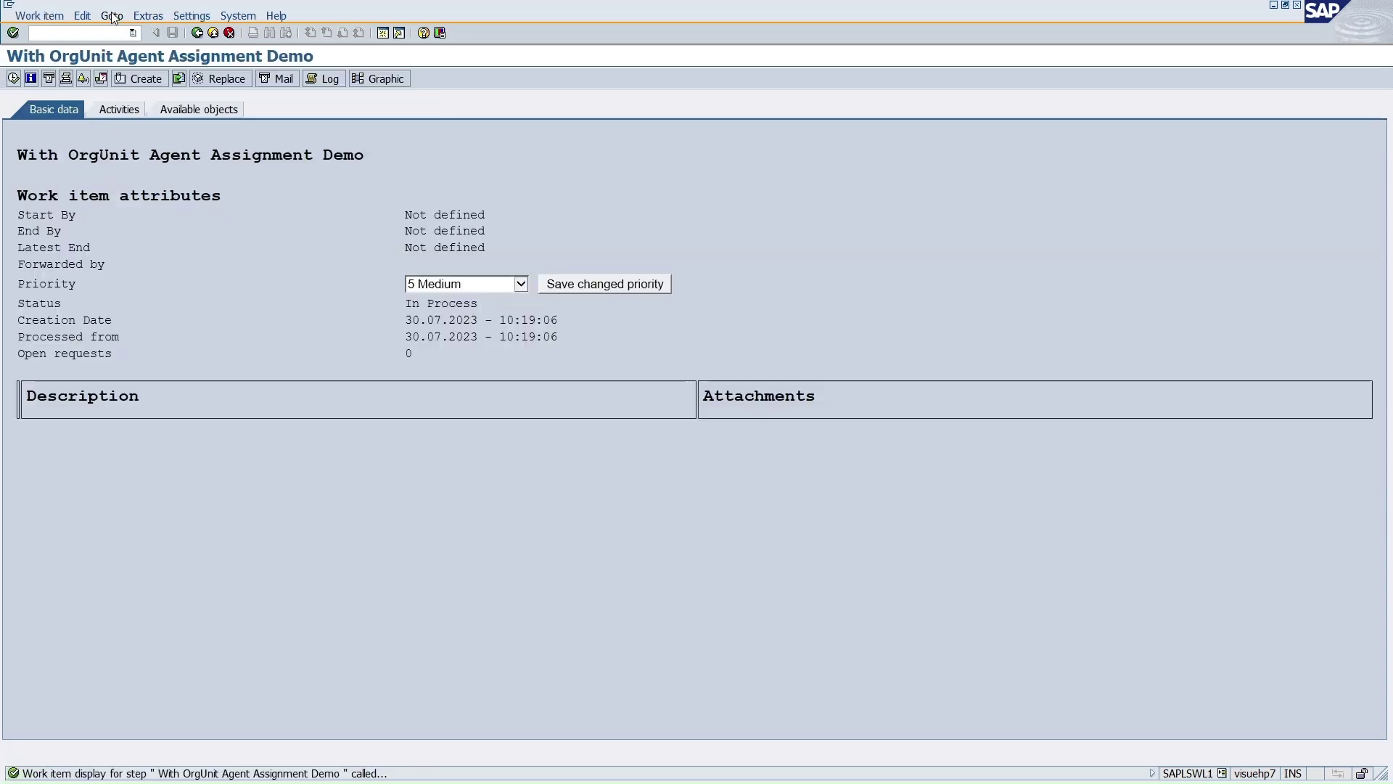
left_click(113, 16)
mouse_move(145, 31)
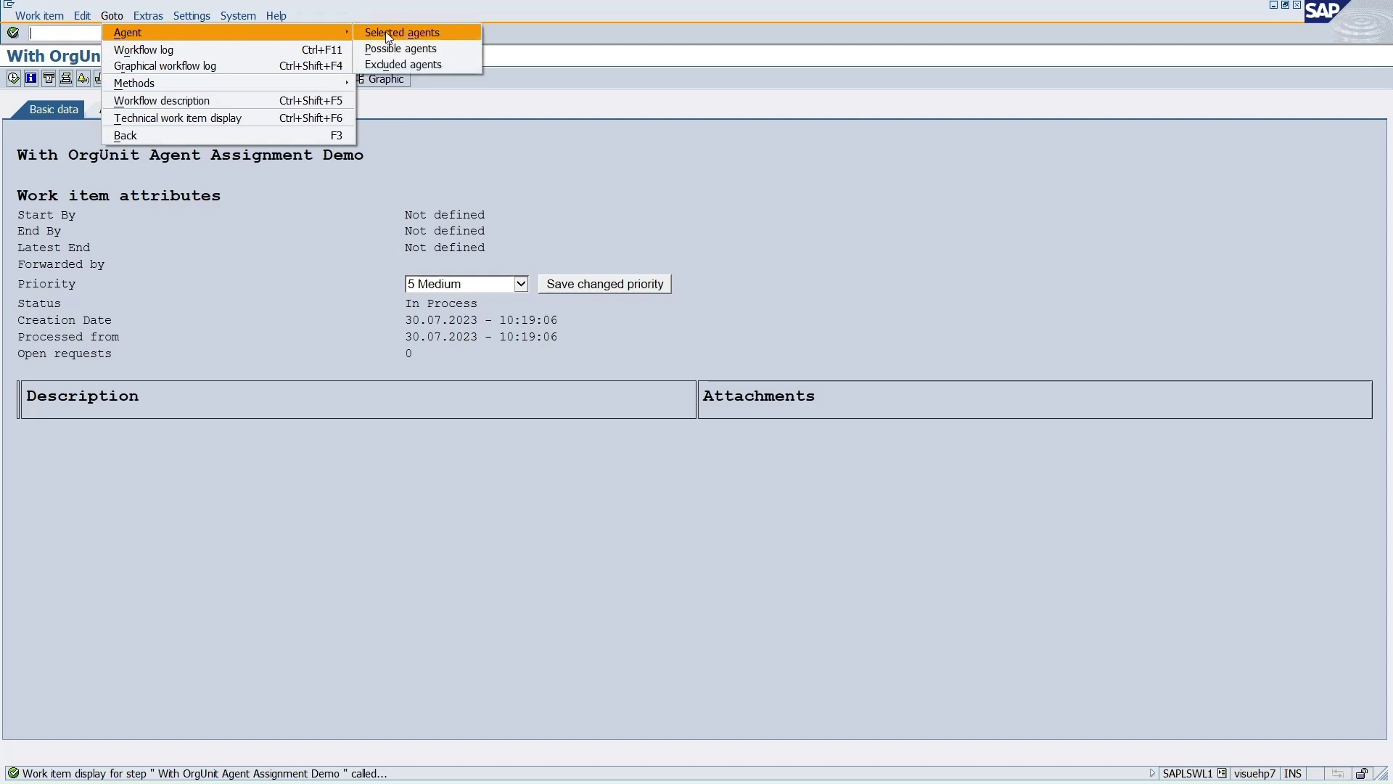
left_click(392, 32)
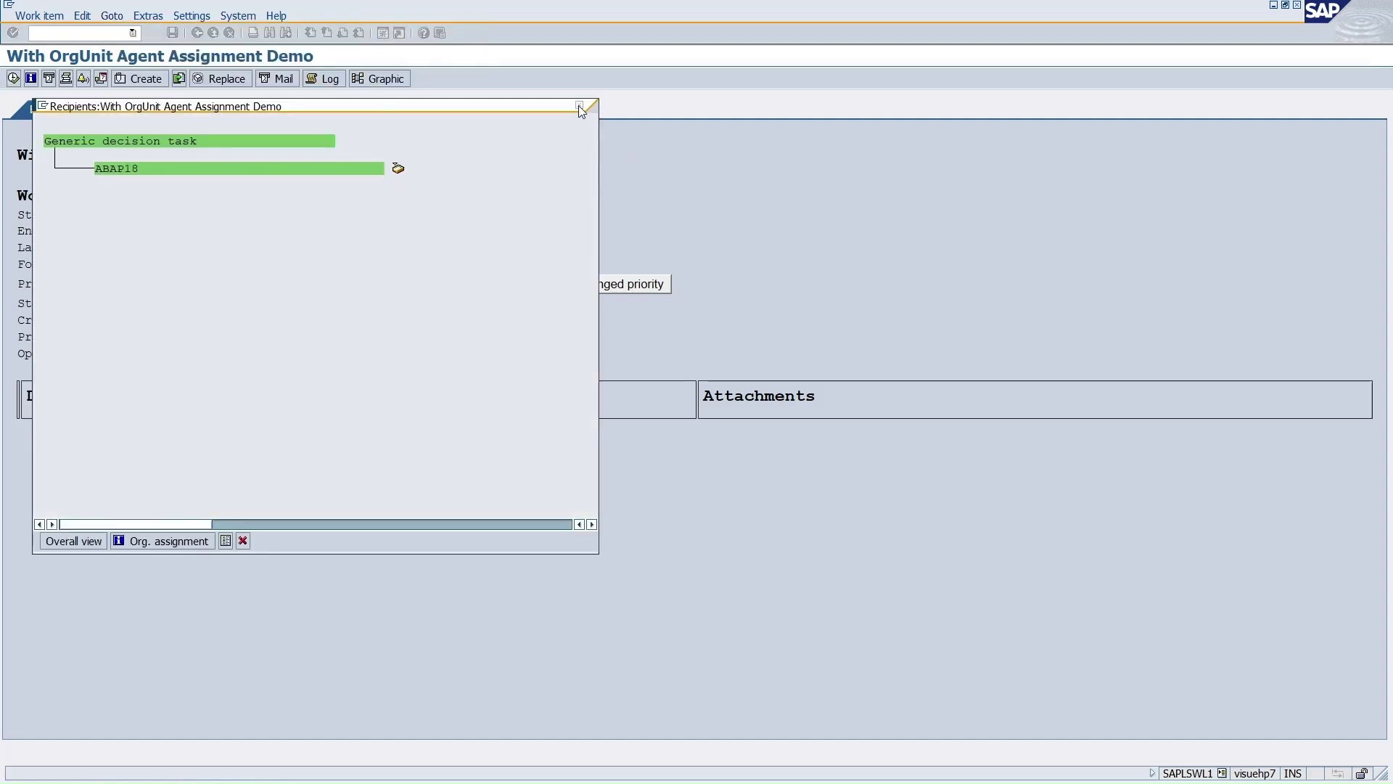
left_click(580, 107)
View the work item's possible agents and return to the workflow's graphical model
left_click(113, 16)
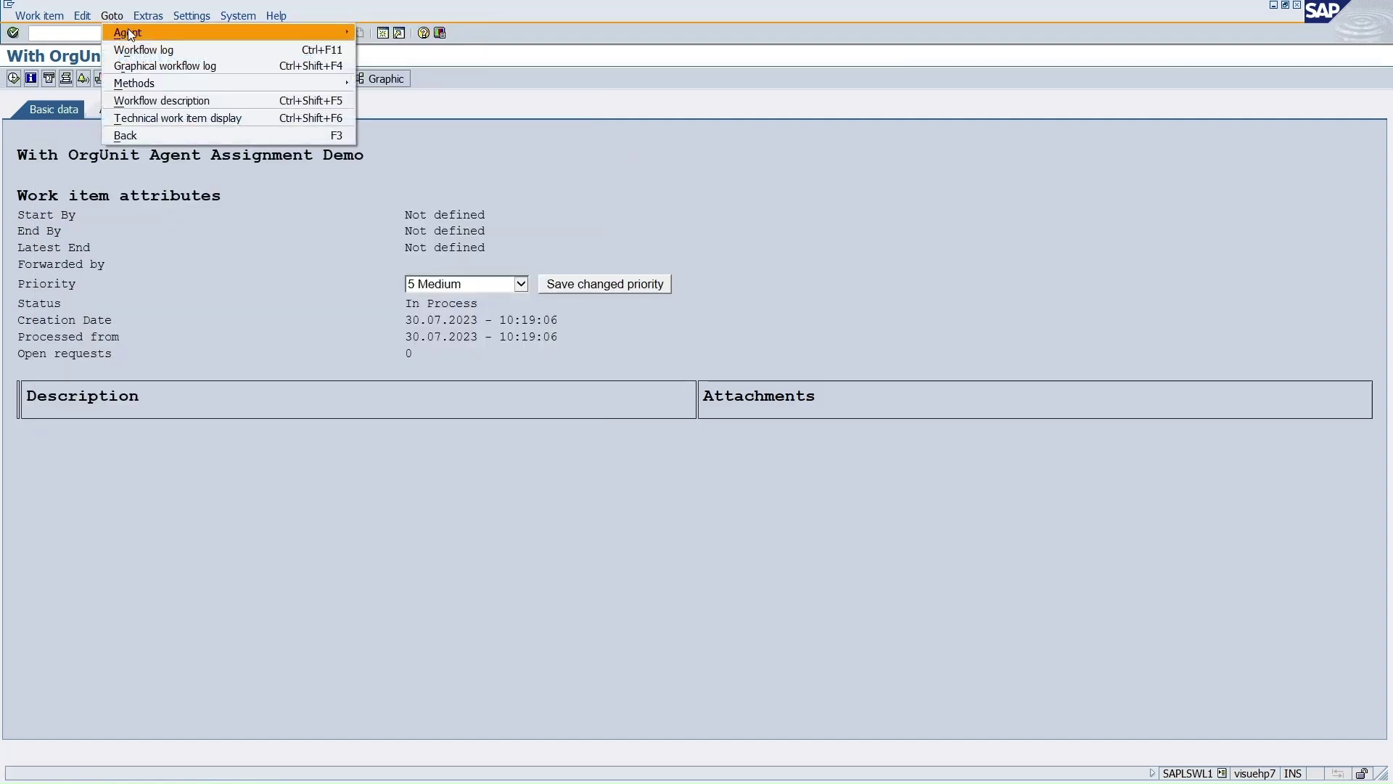
mouse_move(128, 30)
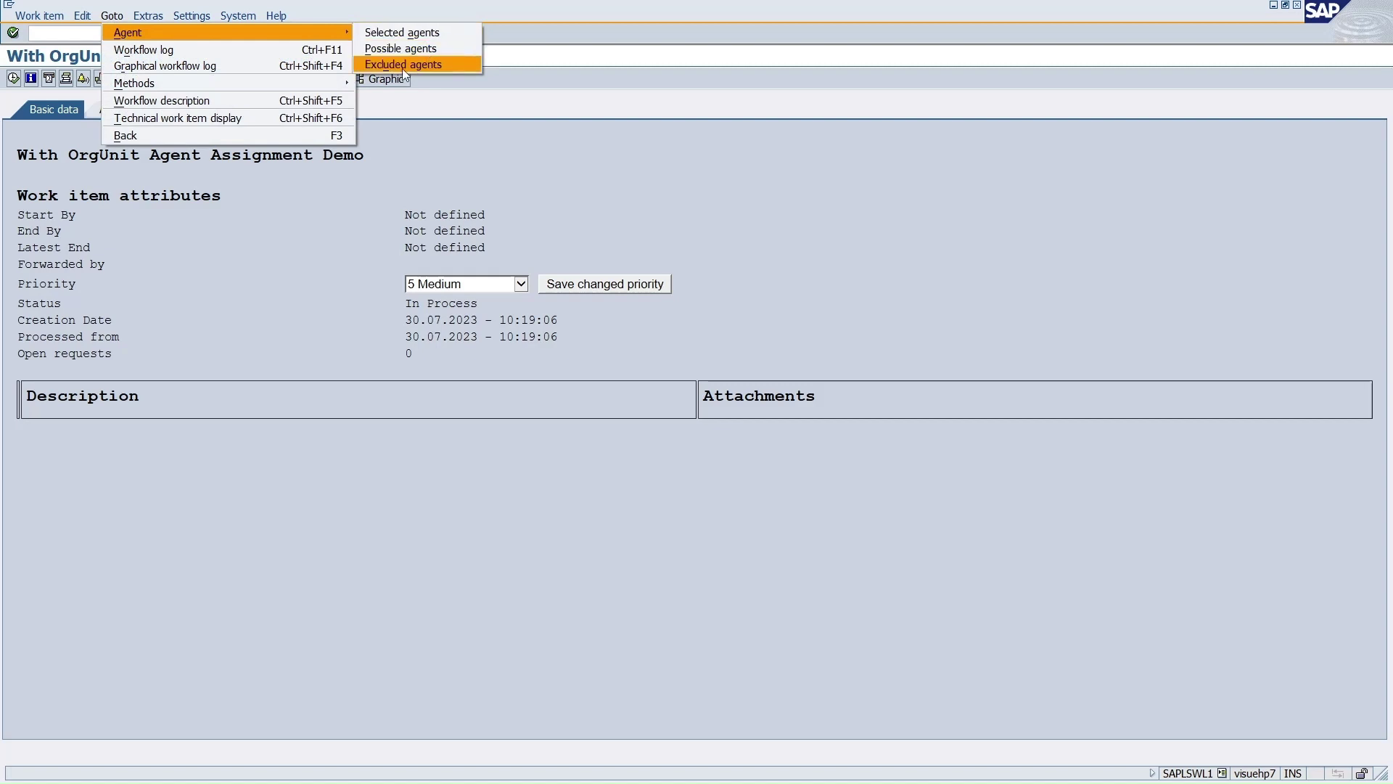
left_click(403, 65)
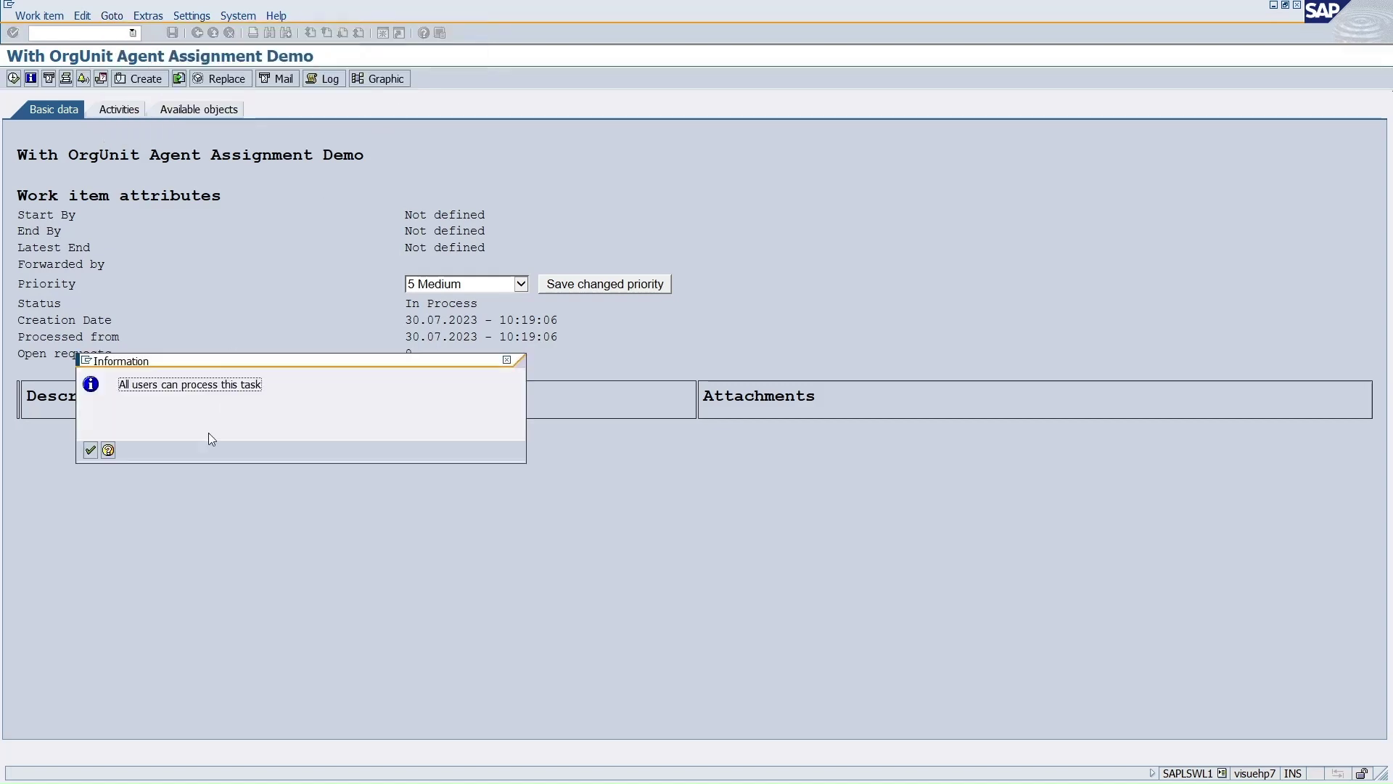
left_click(91, 450)
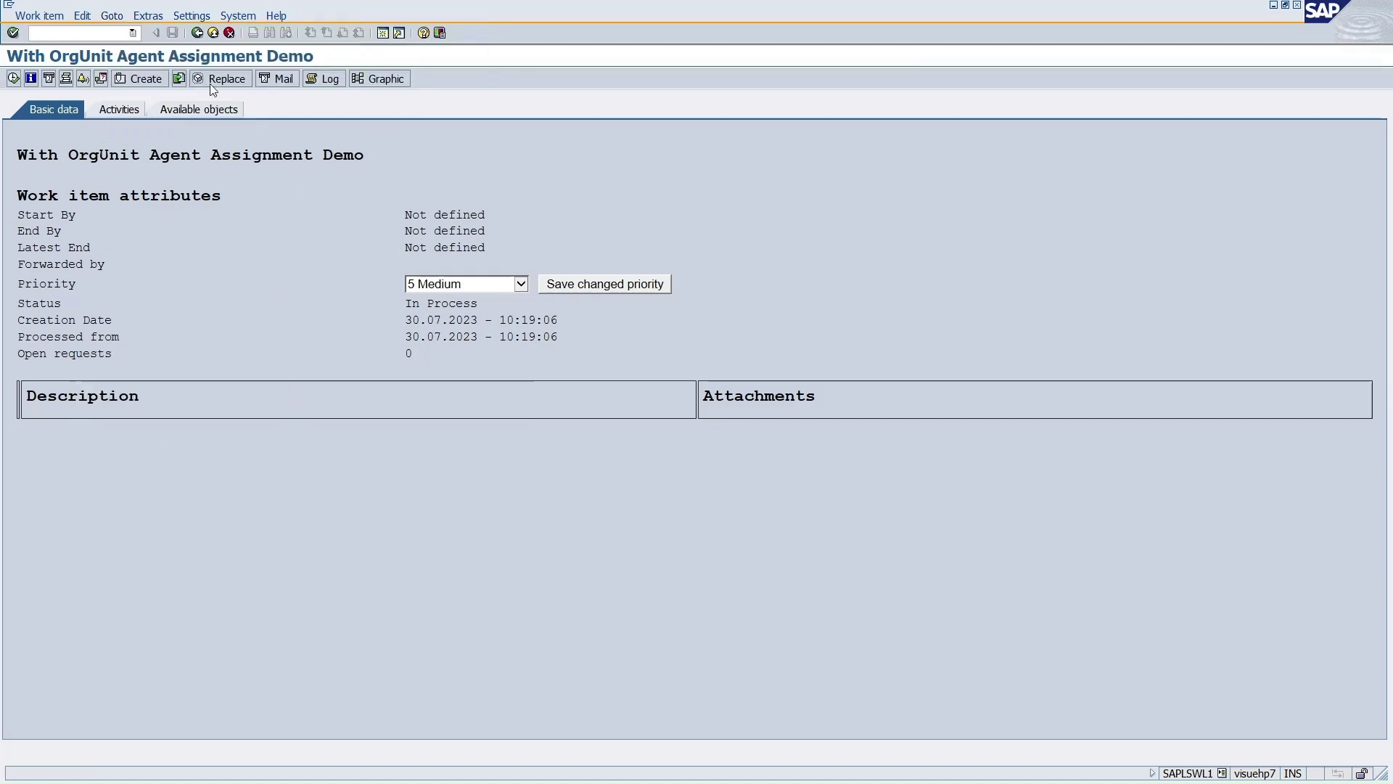
left_click(197, 34)
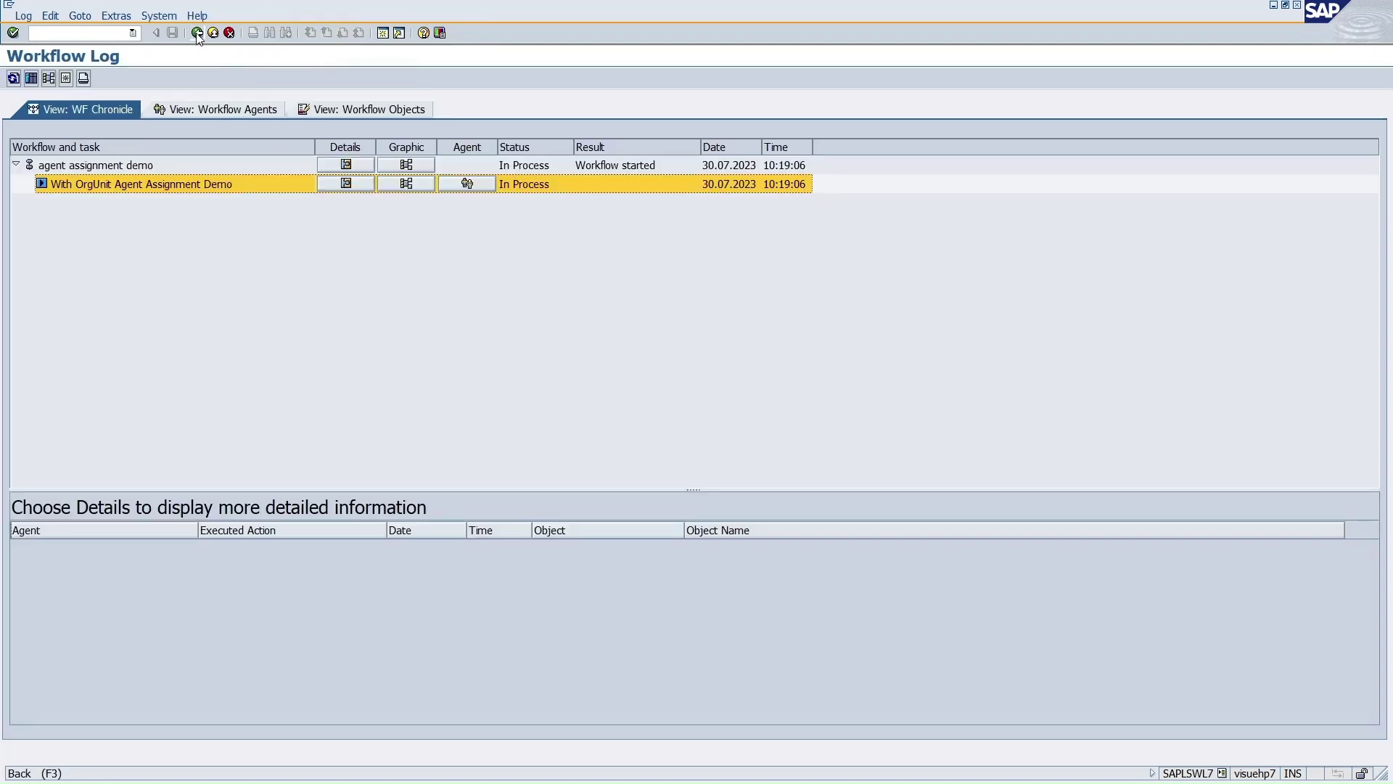
left_click(197, 33)
left_click(197, 34)
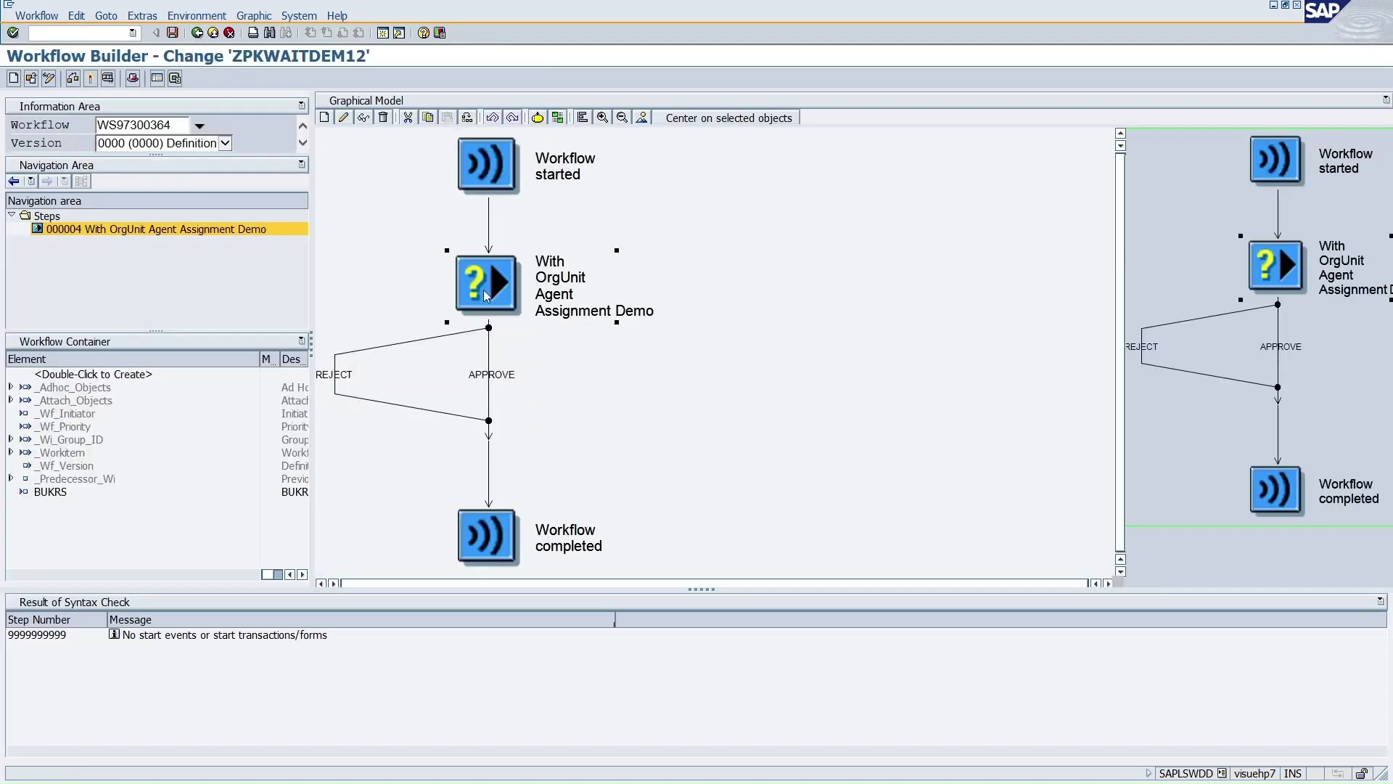
Remove user ABAP18 from the decision step, set its agent type to Expression with no value, and save the workflow
double_click(480, 287)
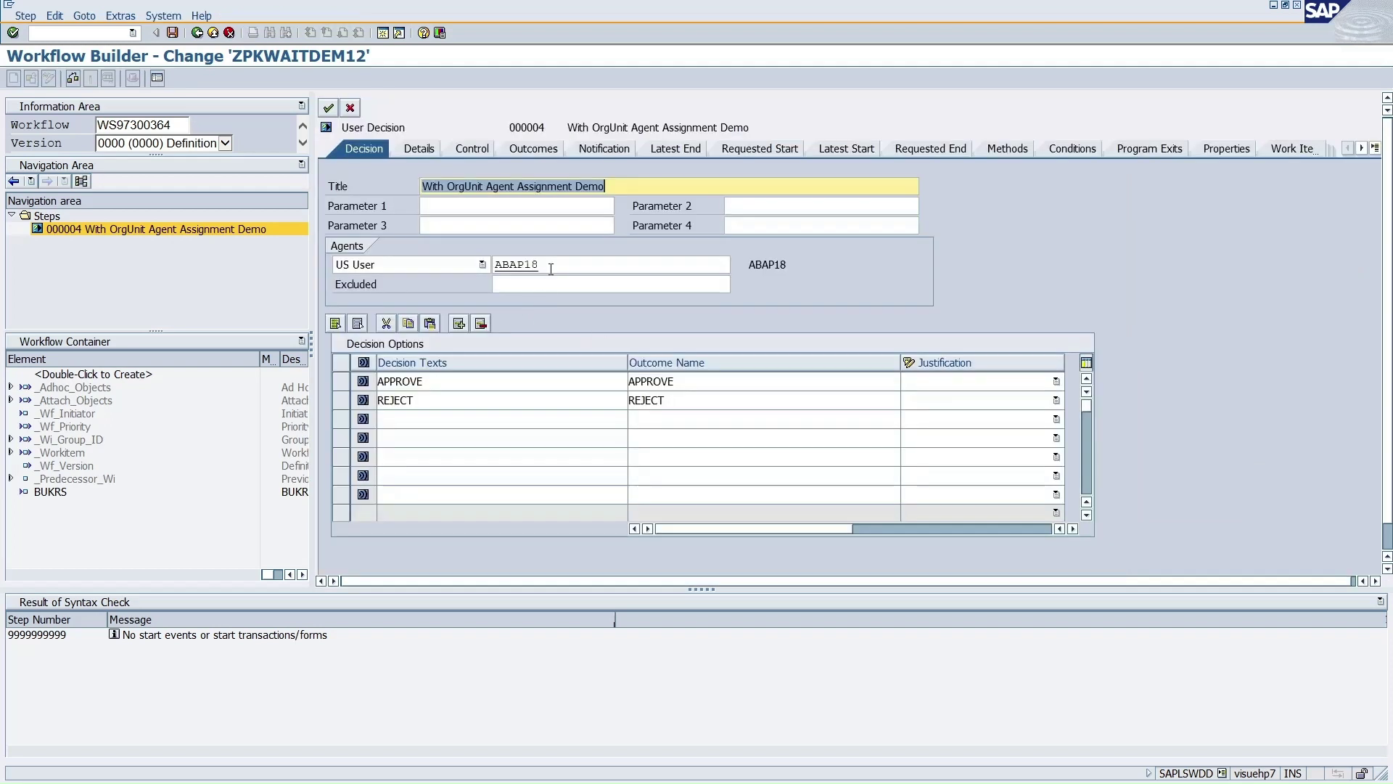
double_click(550, 269)
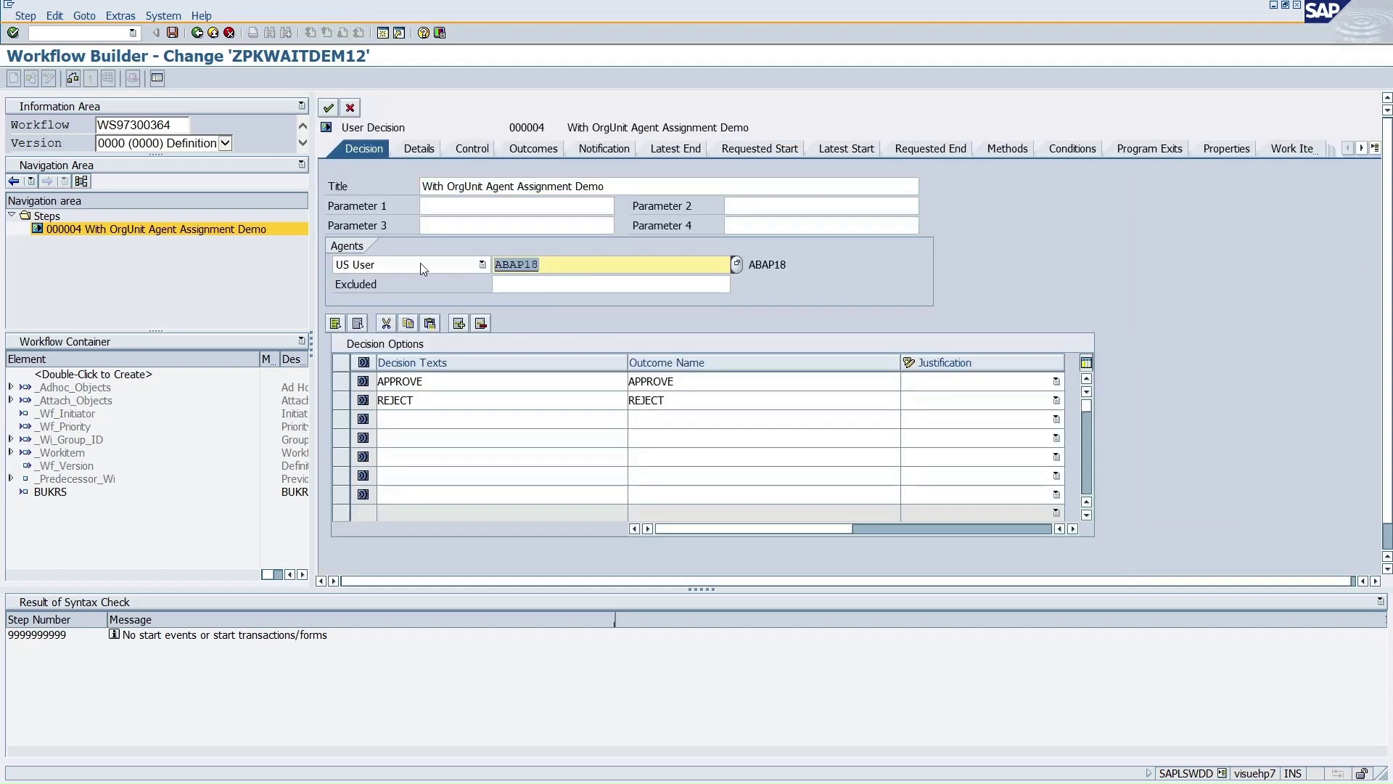
key("Delete")
left_click(465, 265)
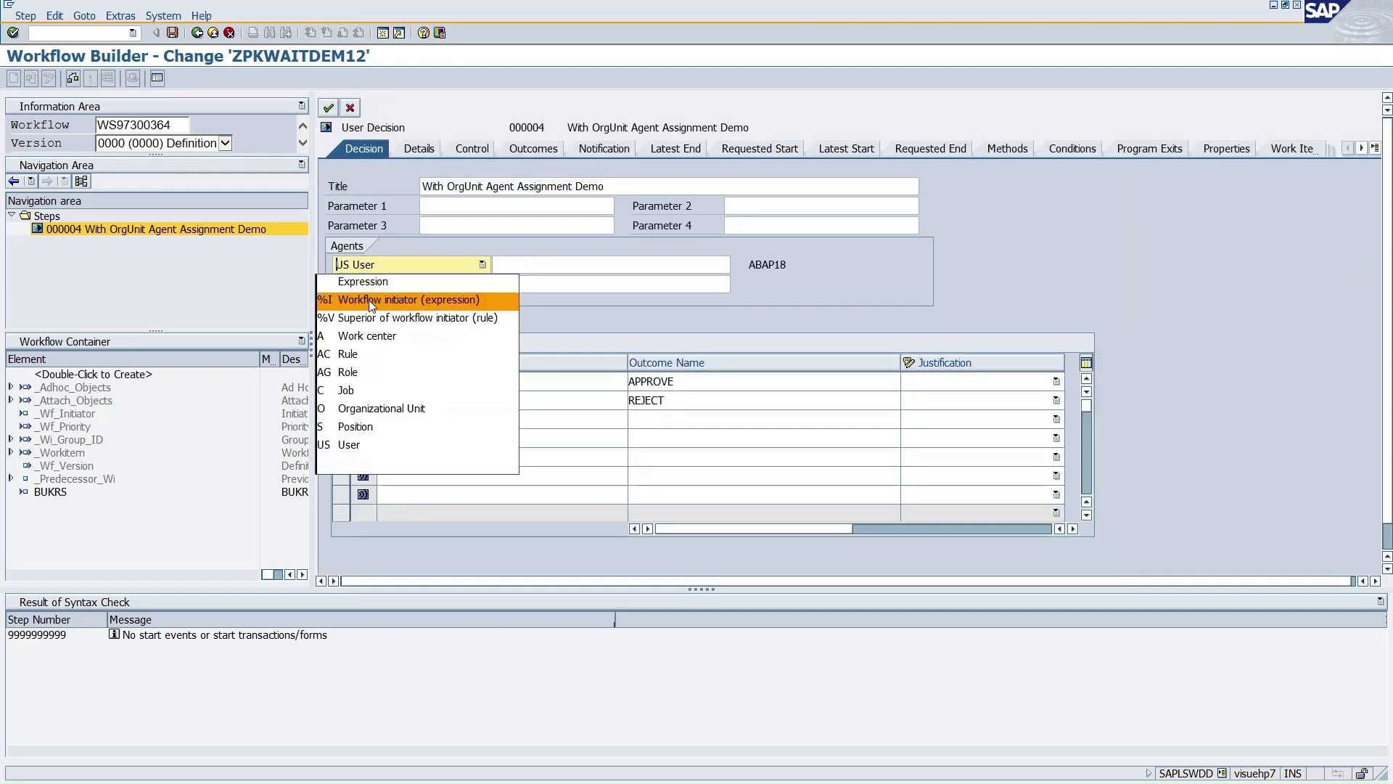
left_click(368, 299)
left_click(552, 267)
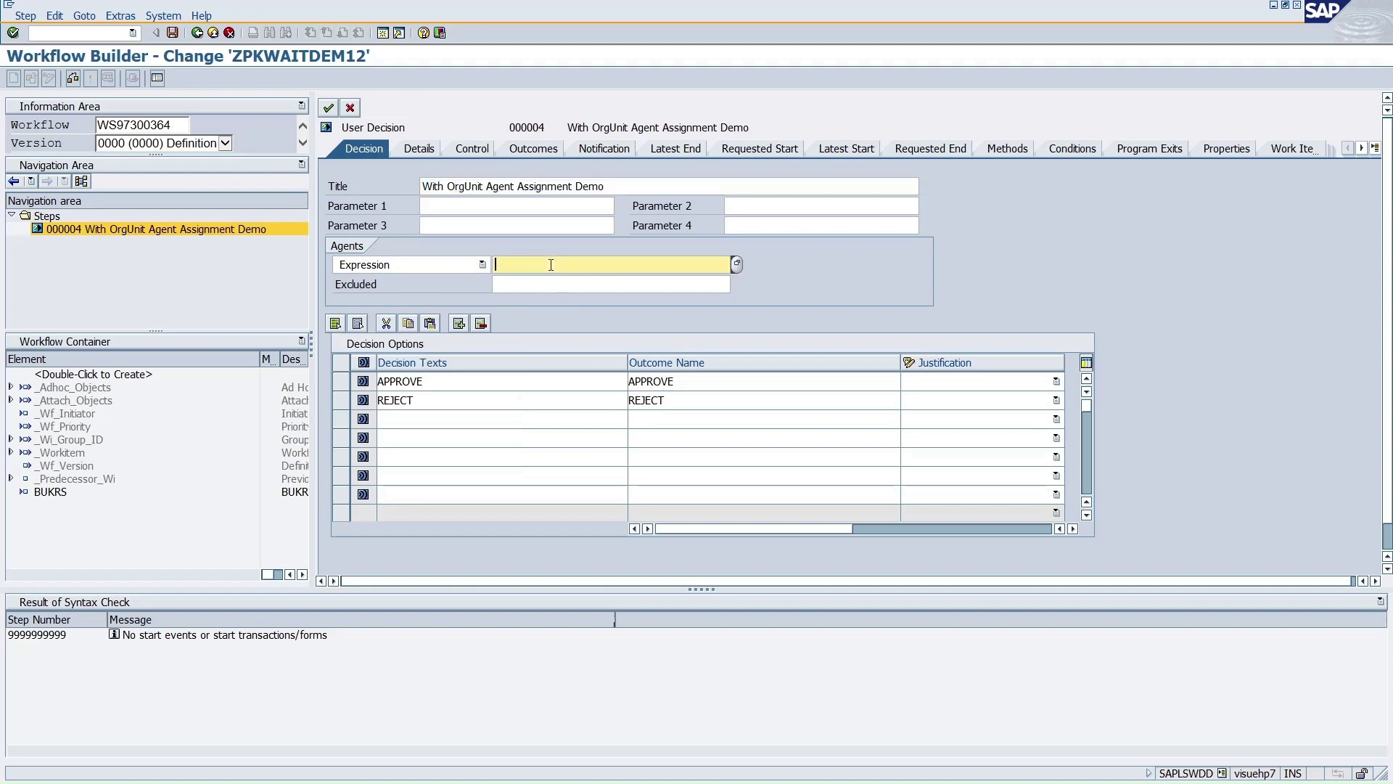
key("Return")
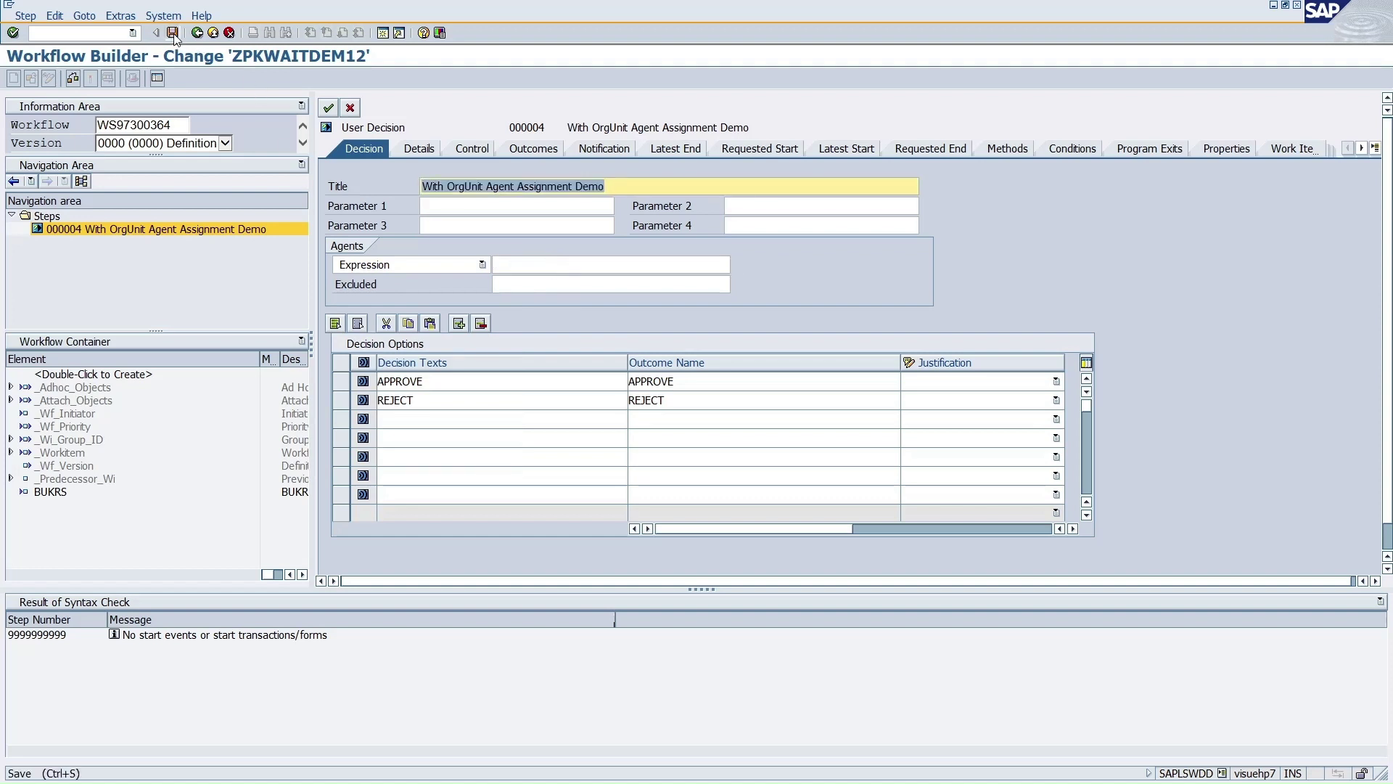
key("ctrl+s")
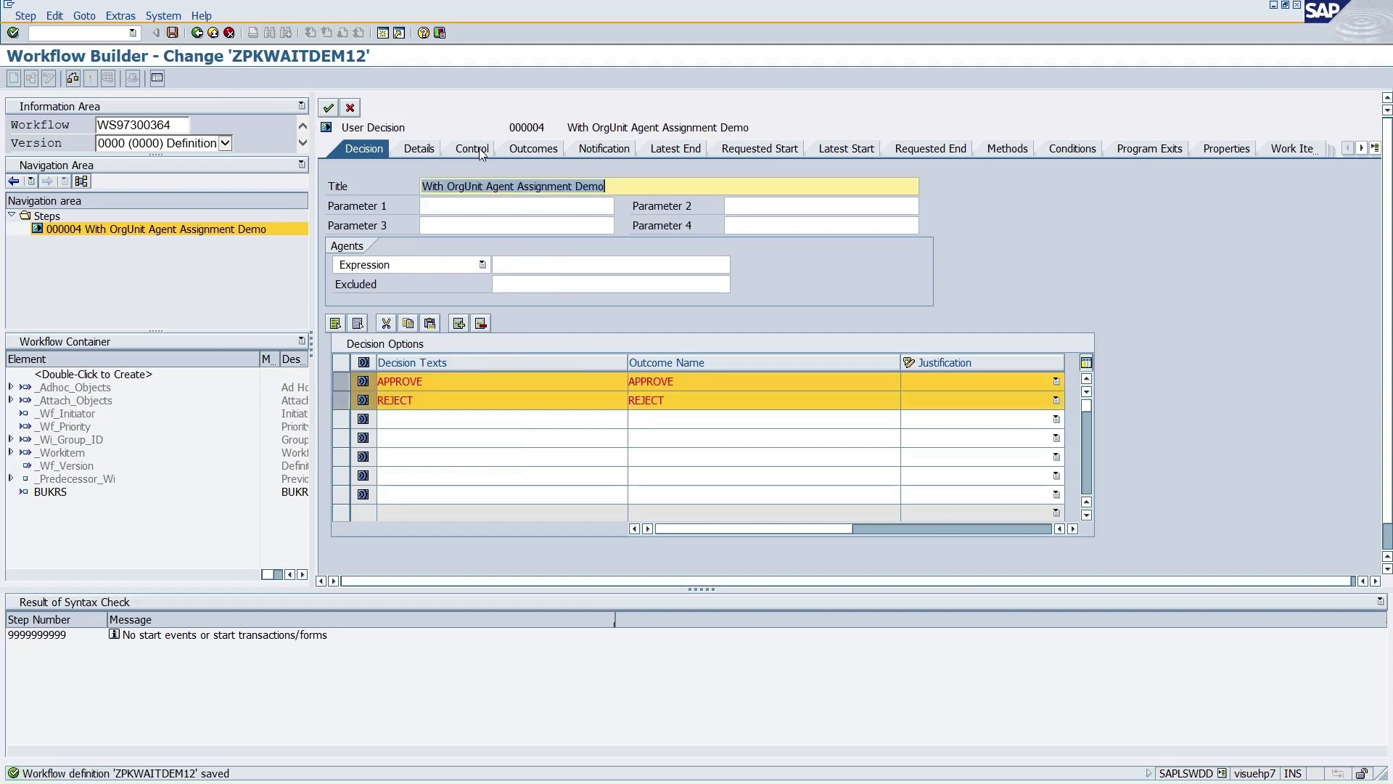
Examine the default rules and the agent assignment of the decision step's standard task TS00008267
left_click(473, 148)
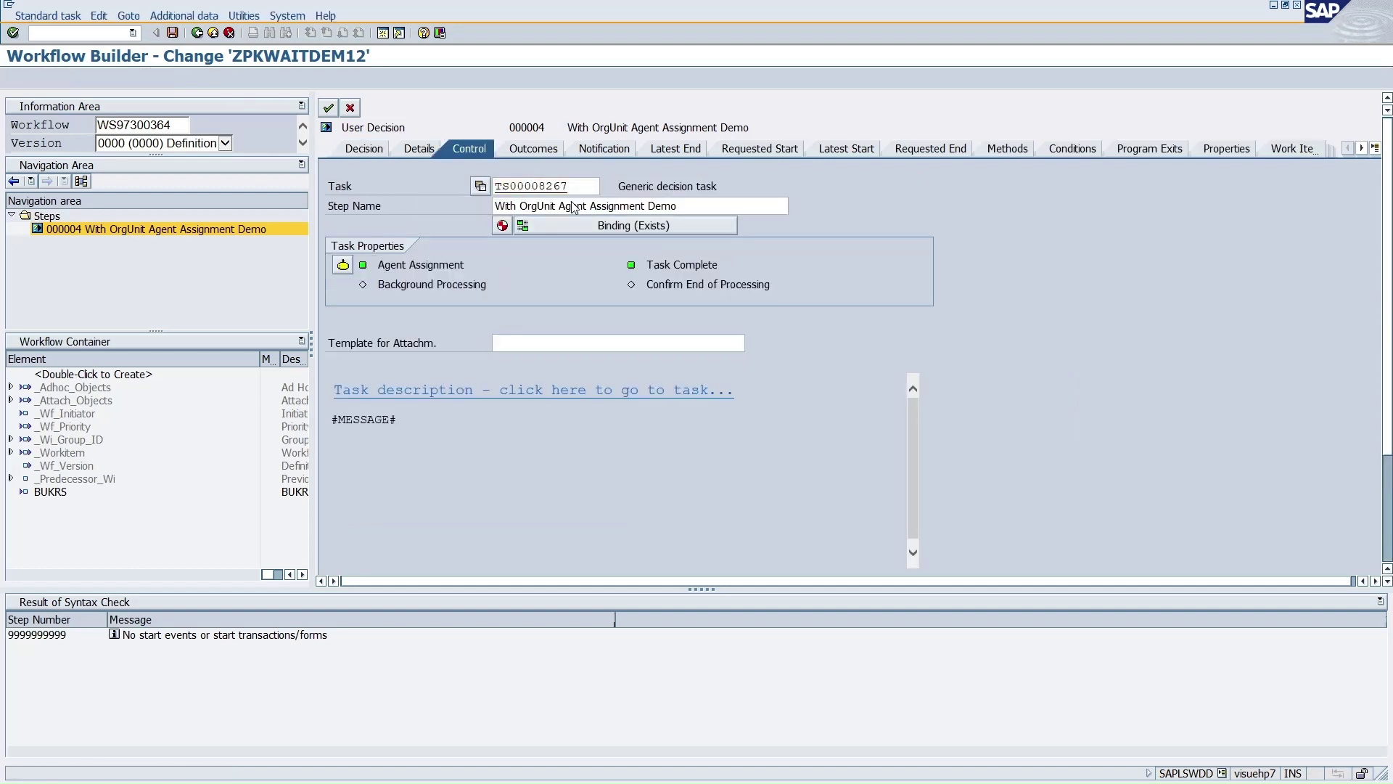
double_click(552, 187)
left_click(574, 189)
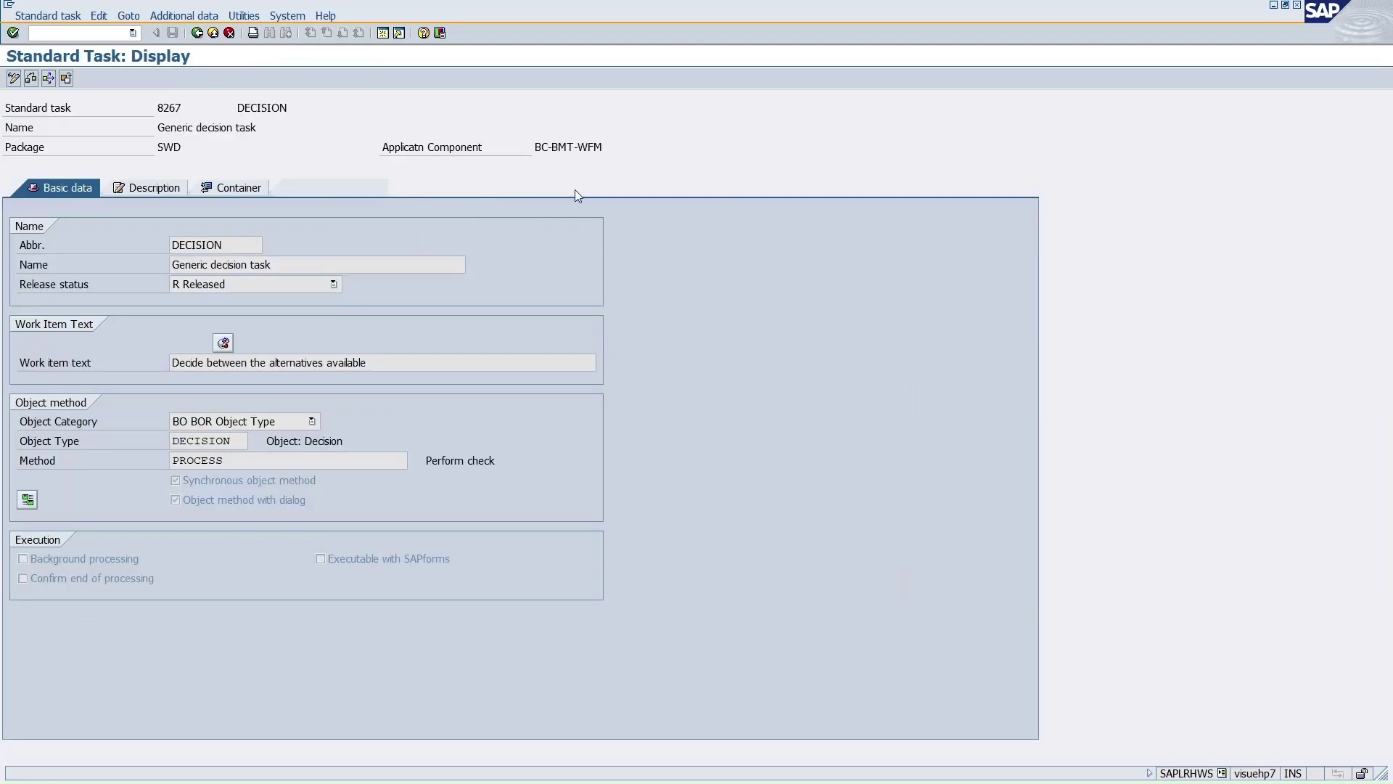
left_click(324, 302)
left_click(325, 340)
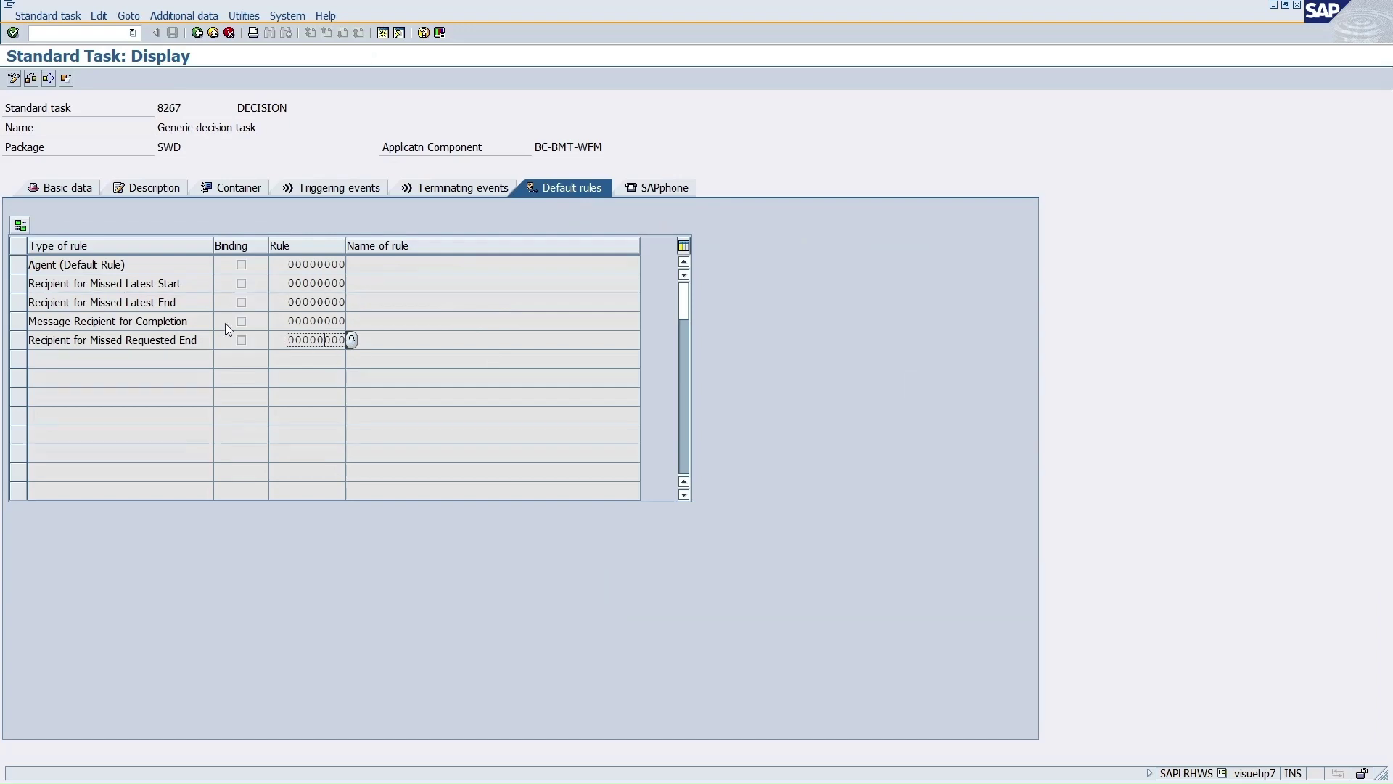
left_click(197, 34)
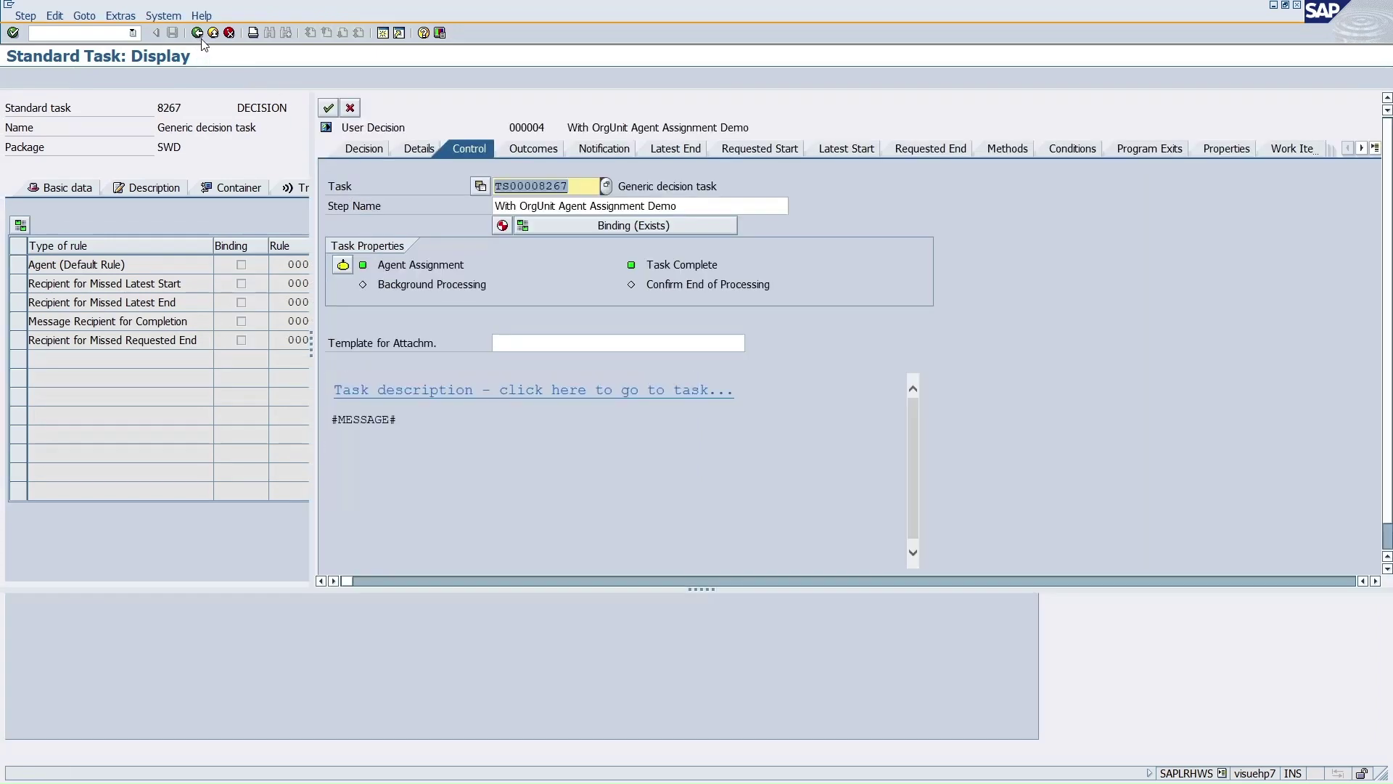
left_click(343, 265)
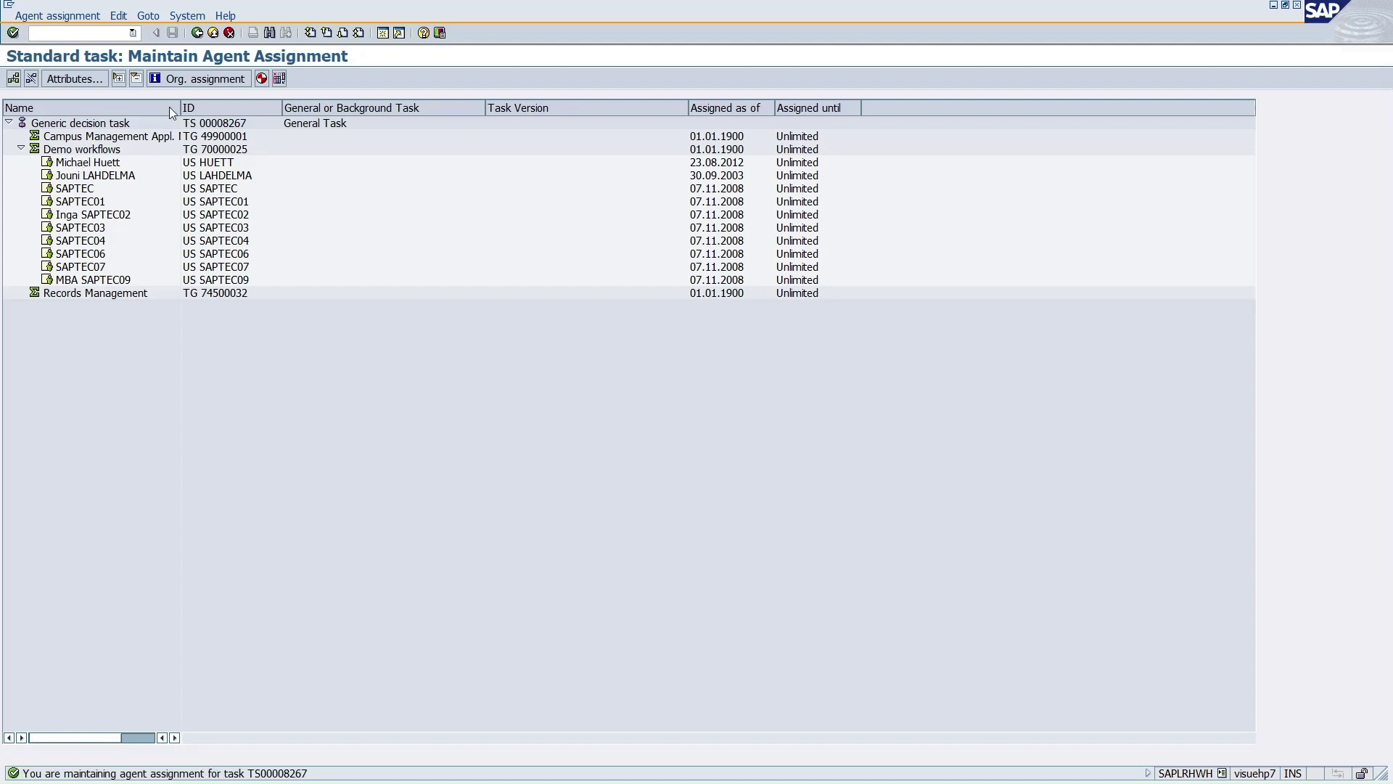
left_click(196, 33)
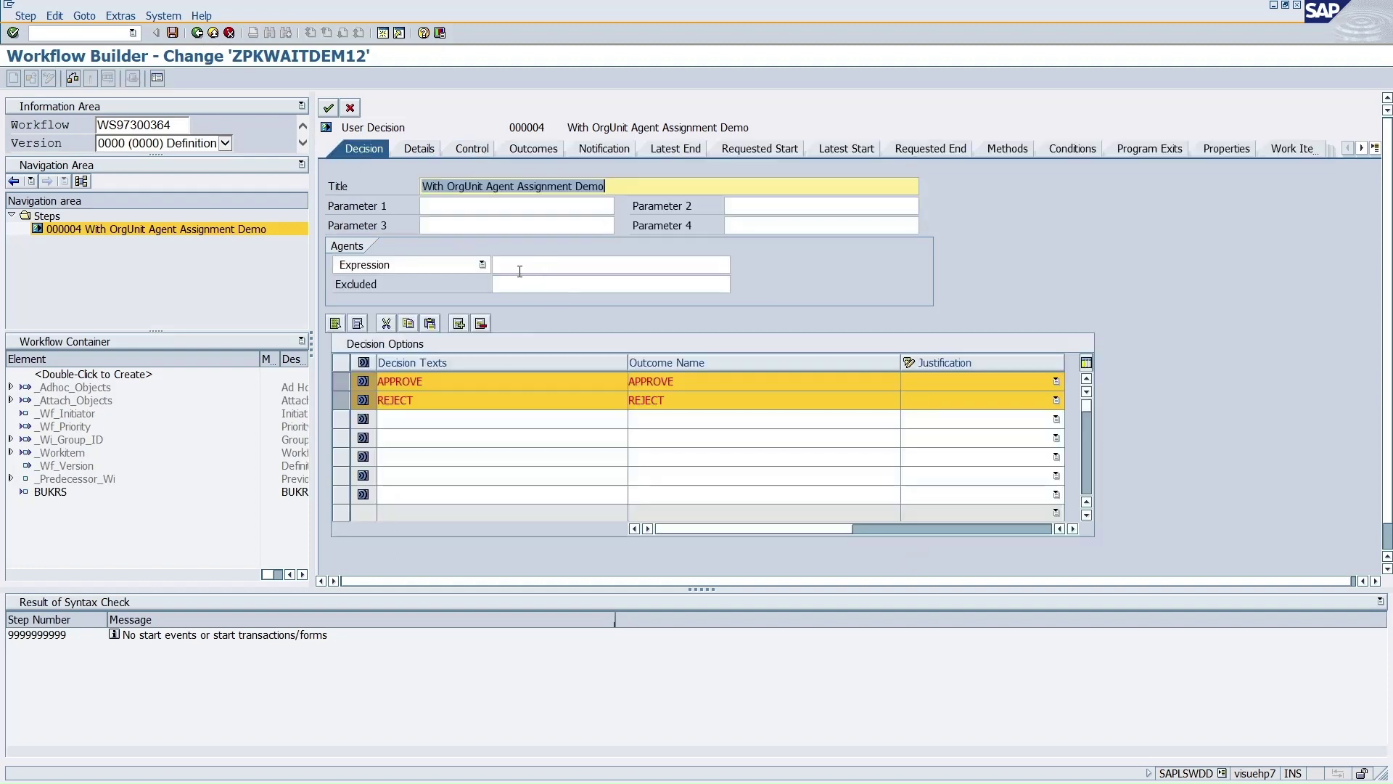
Save the workflow and start a test run of it, leaving its decision step unprocessed
left_click(328, 109)
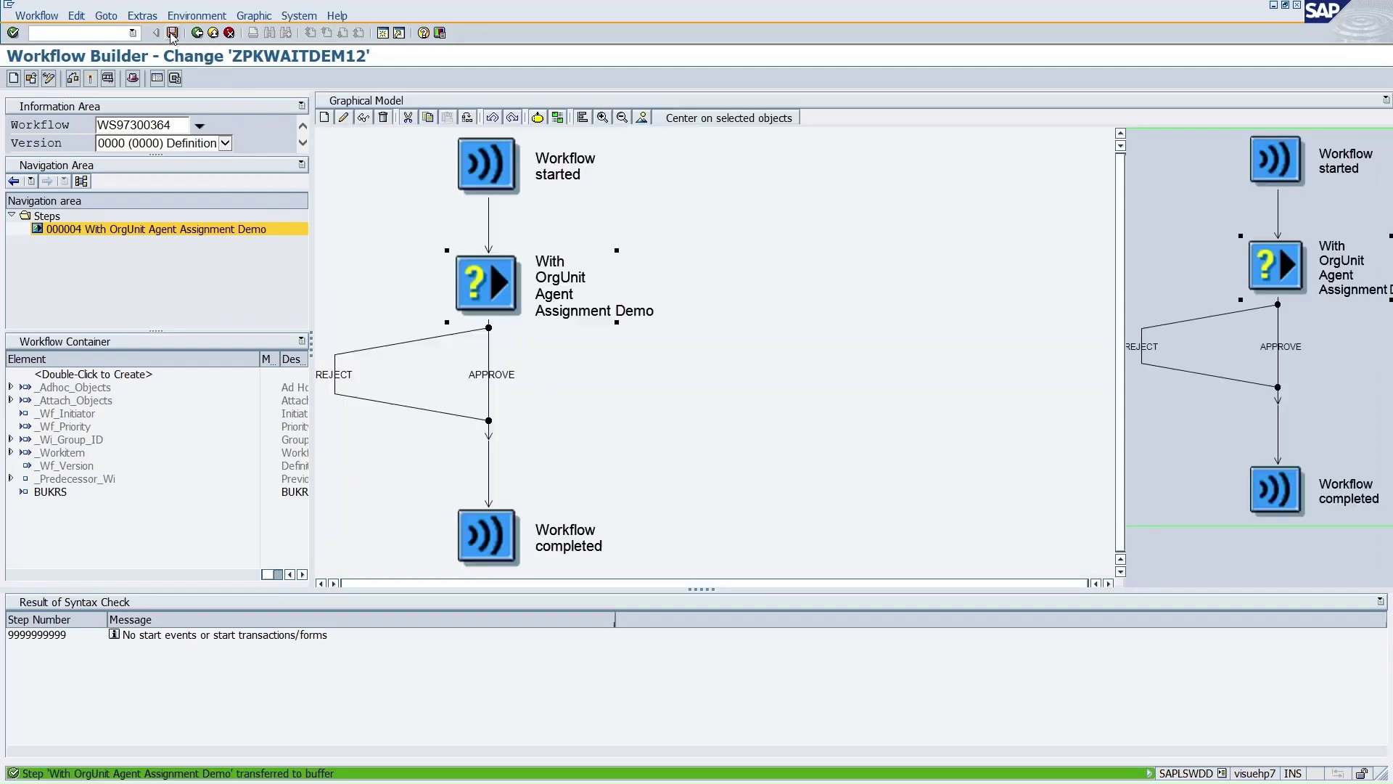
left_click(173, 33)
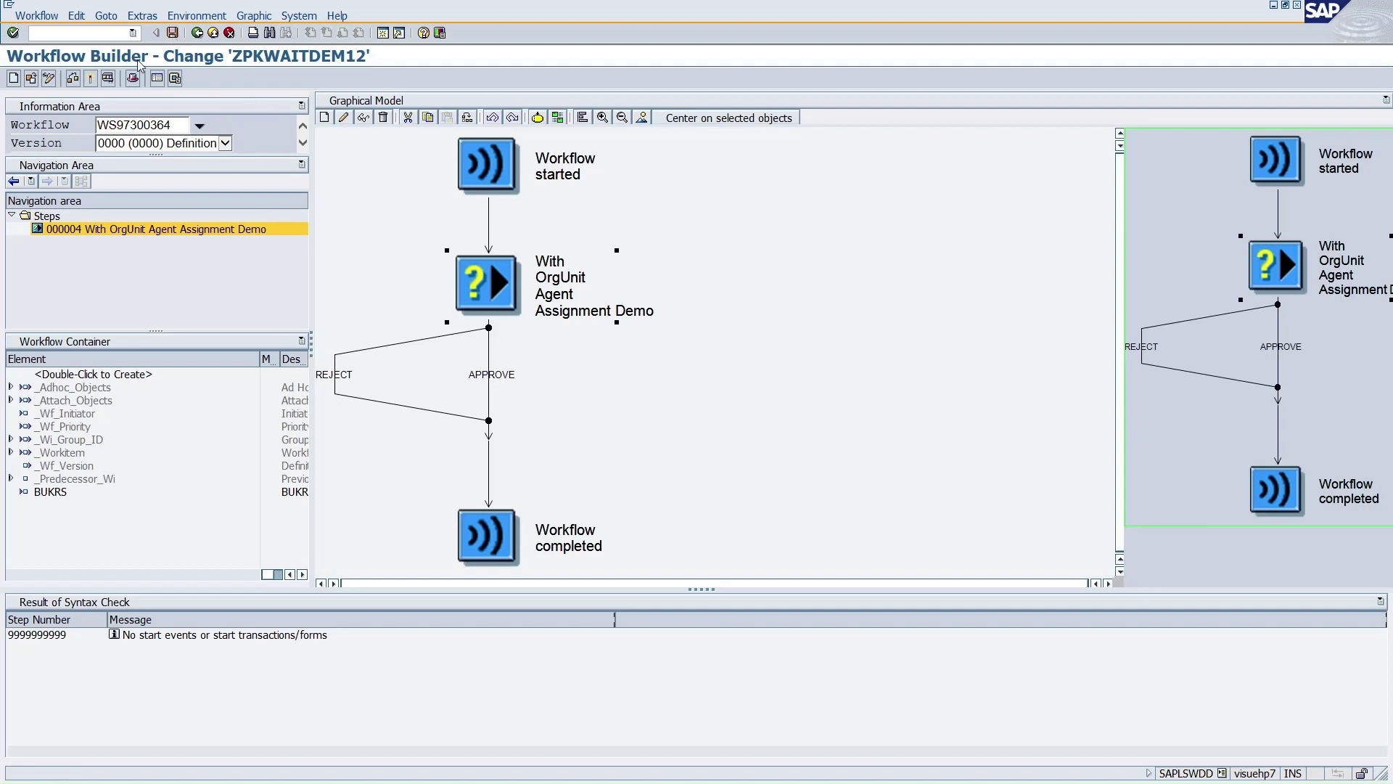
left_click(108, 78)
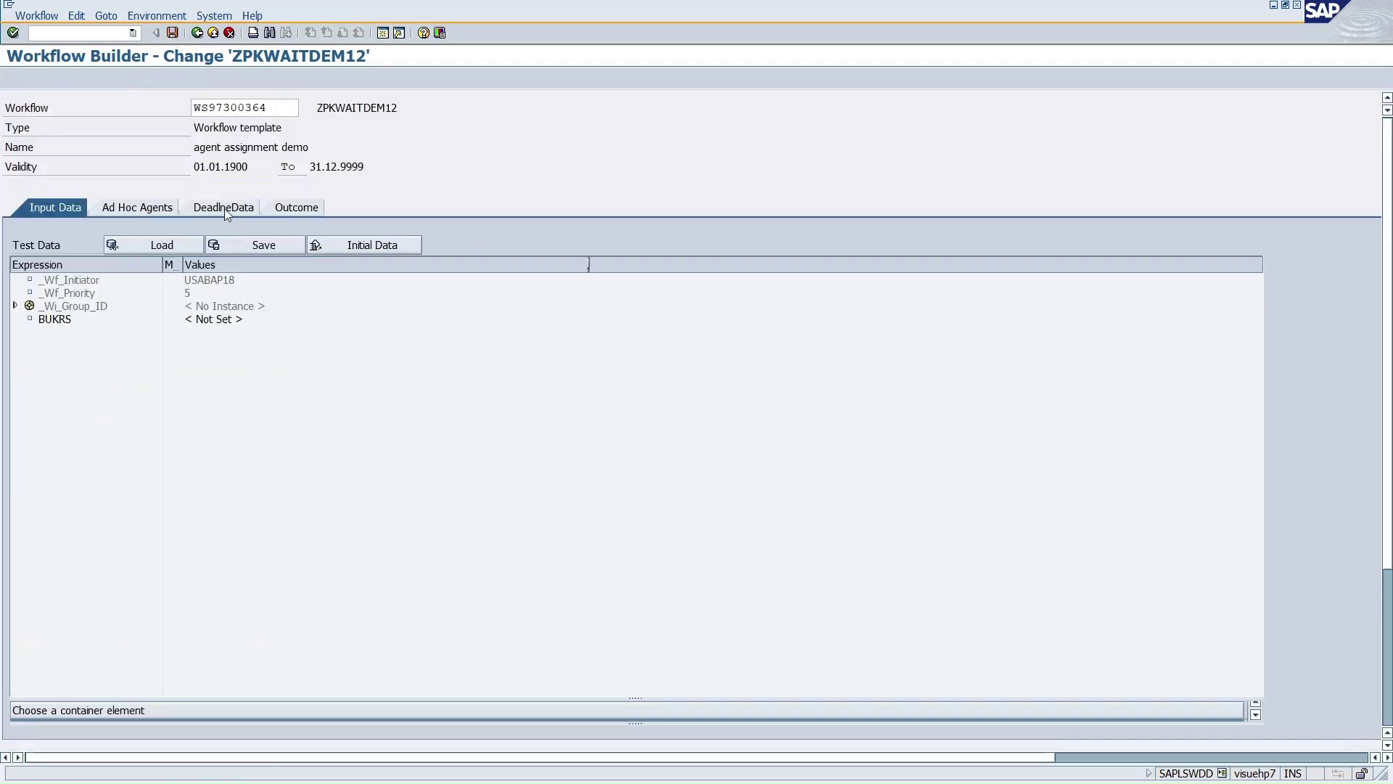
left_click(14, 79)
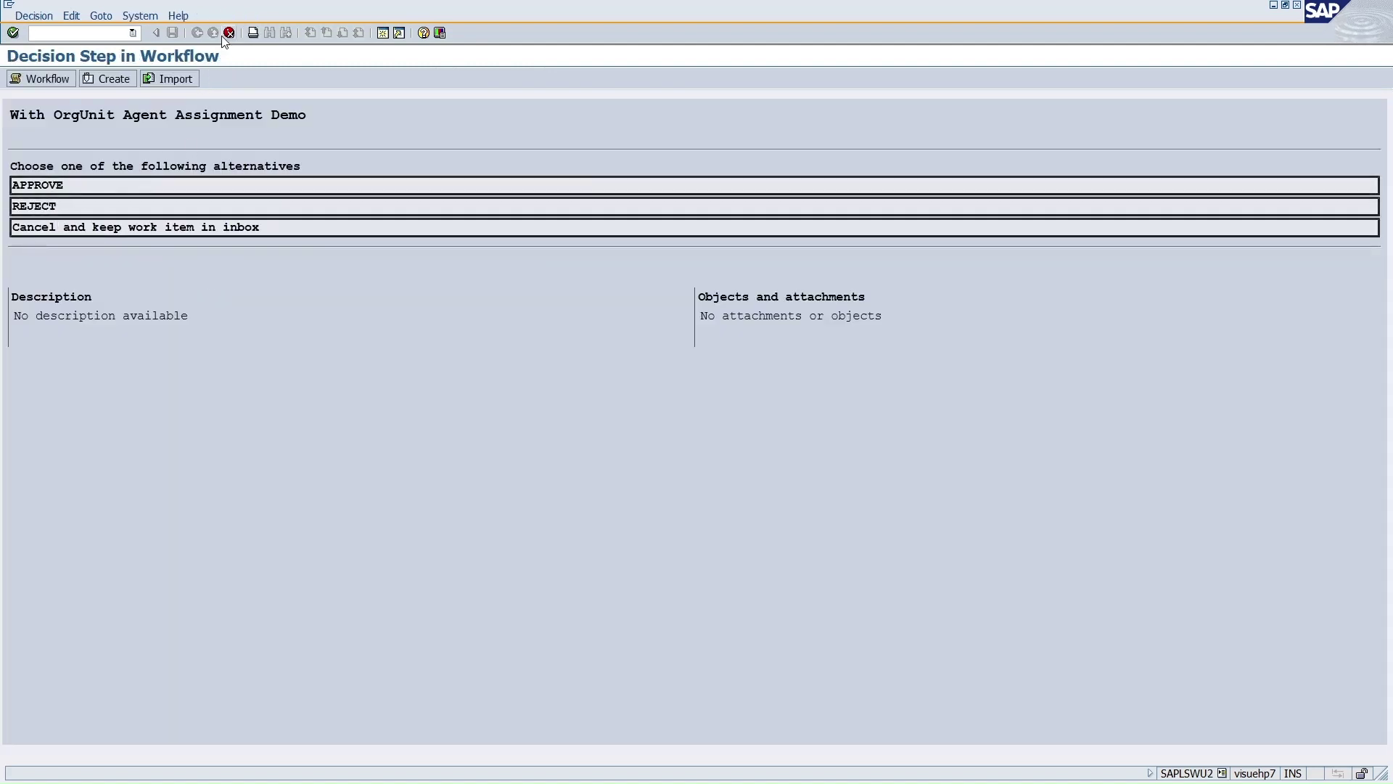
left_click(226, 34)
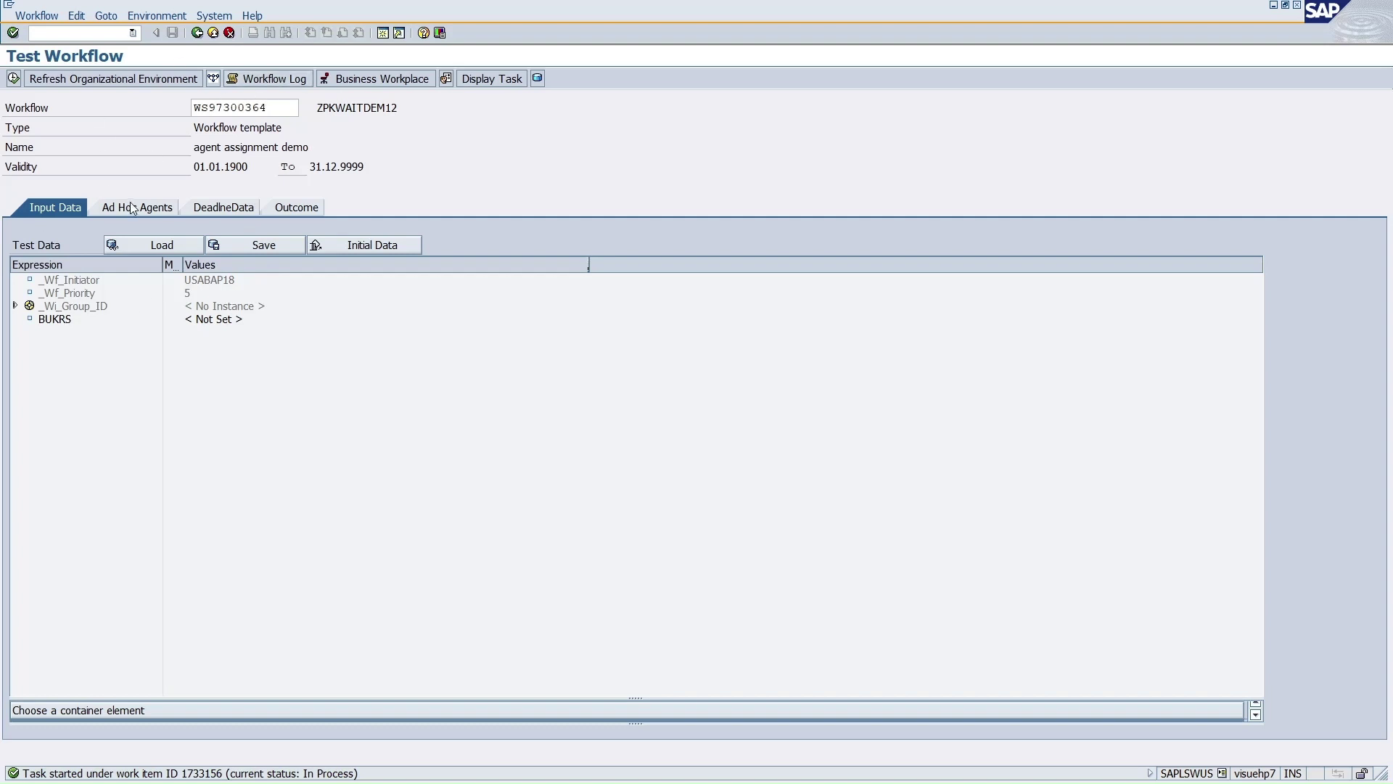
Open the test run's workflow log and view the decision step's selected agents
left_click(265, 85)
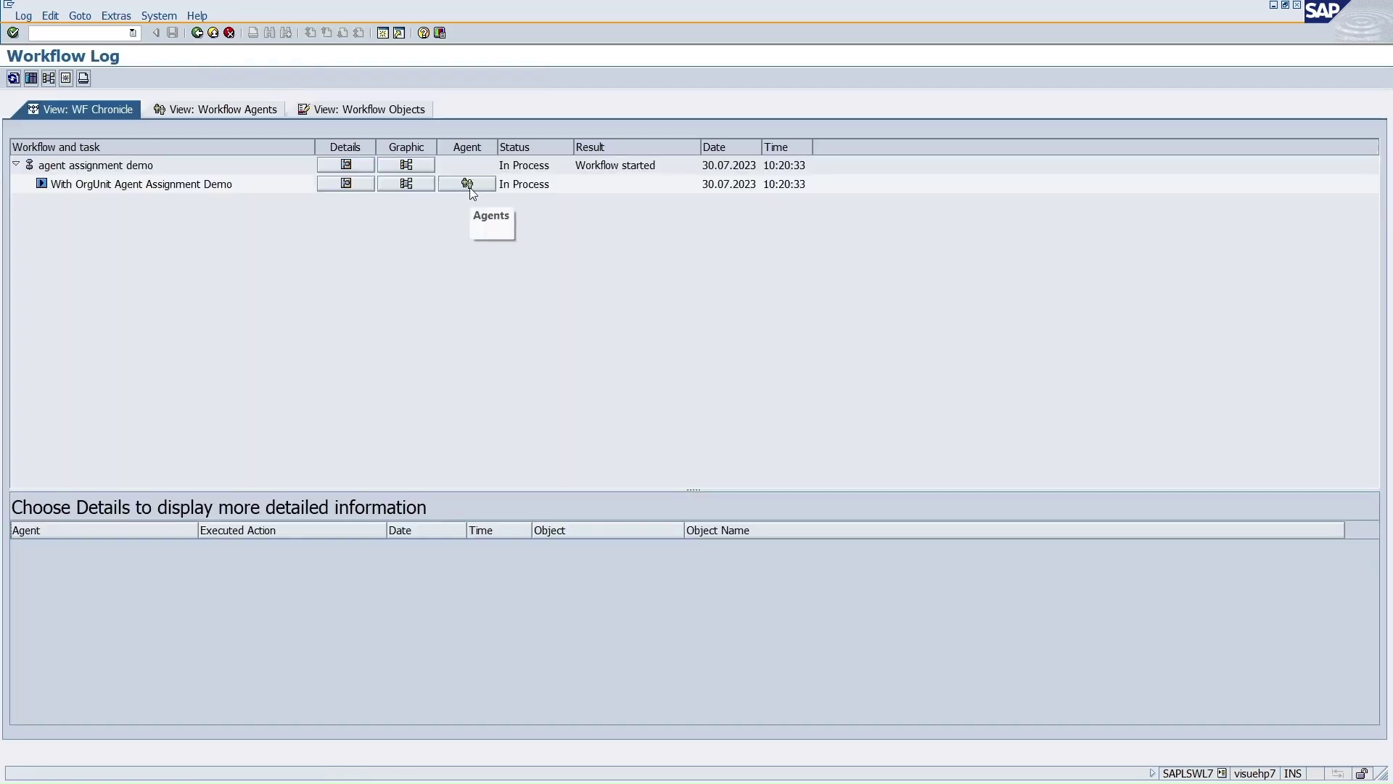
left_click(469, 184)
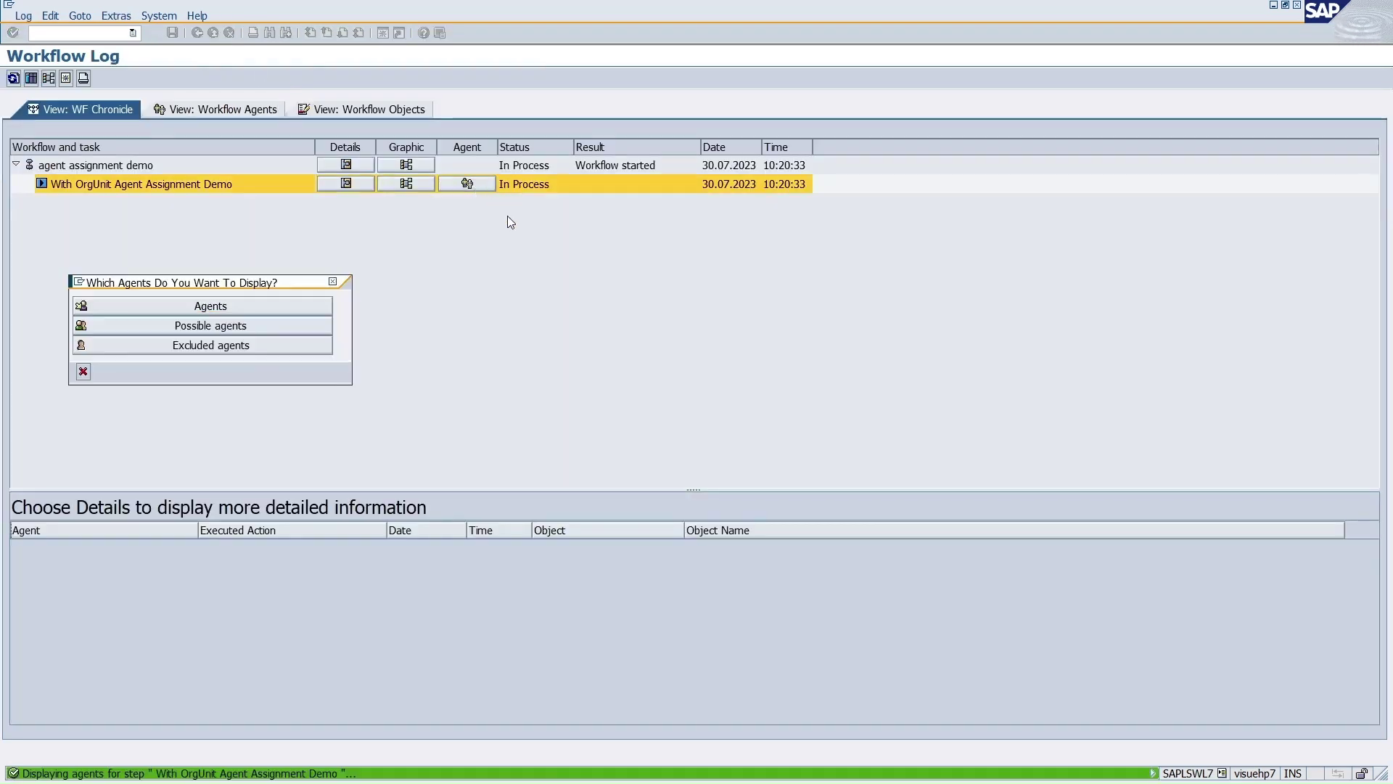
left_click(208, 308)
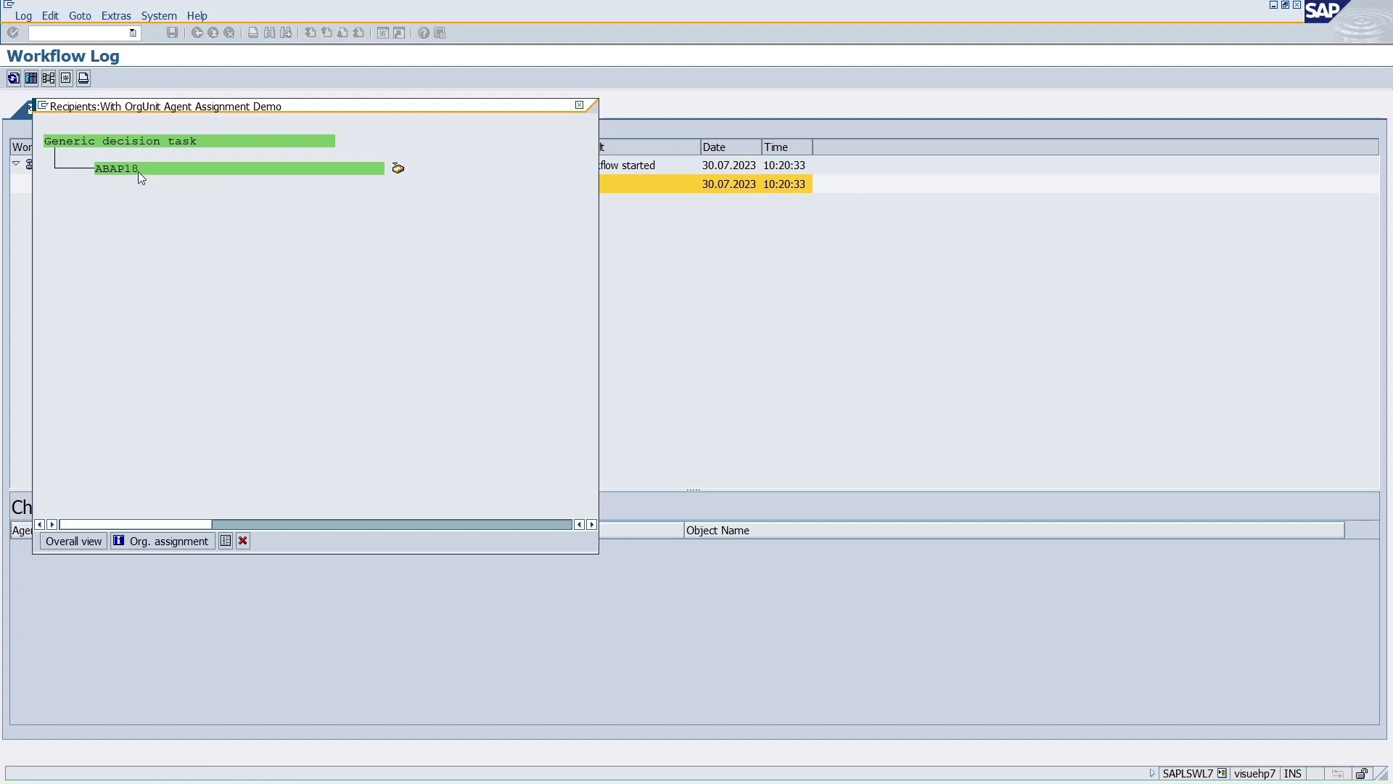
left_click(580, 105)
View the decision step's possible agents in the test run's log and compare them with its selected agents
left_click(468, 187)
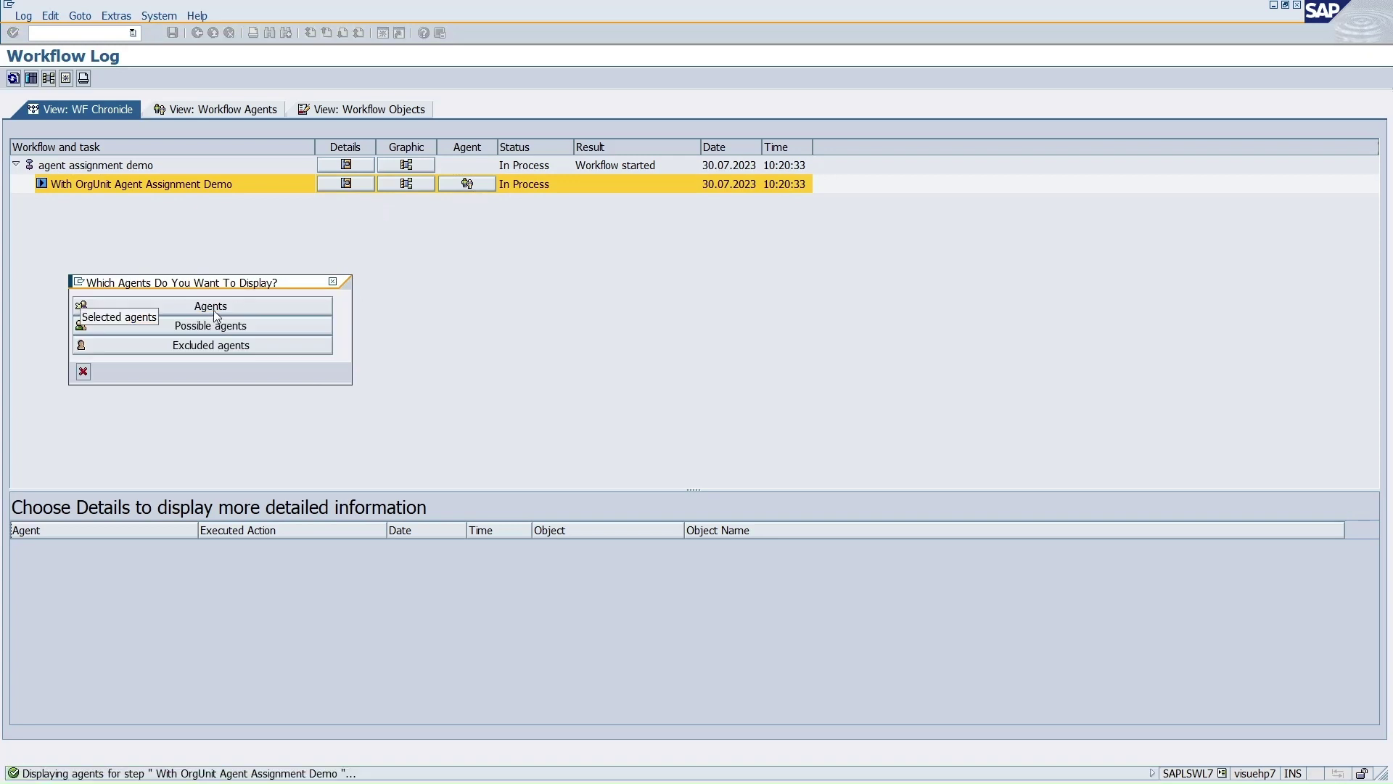
left_click(212, 330)
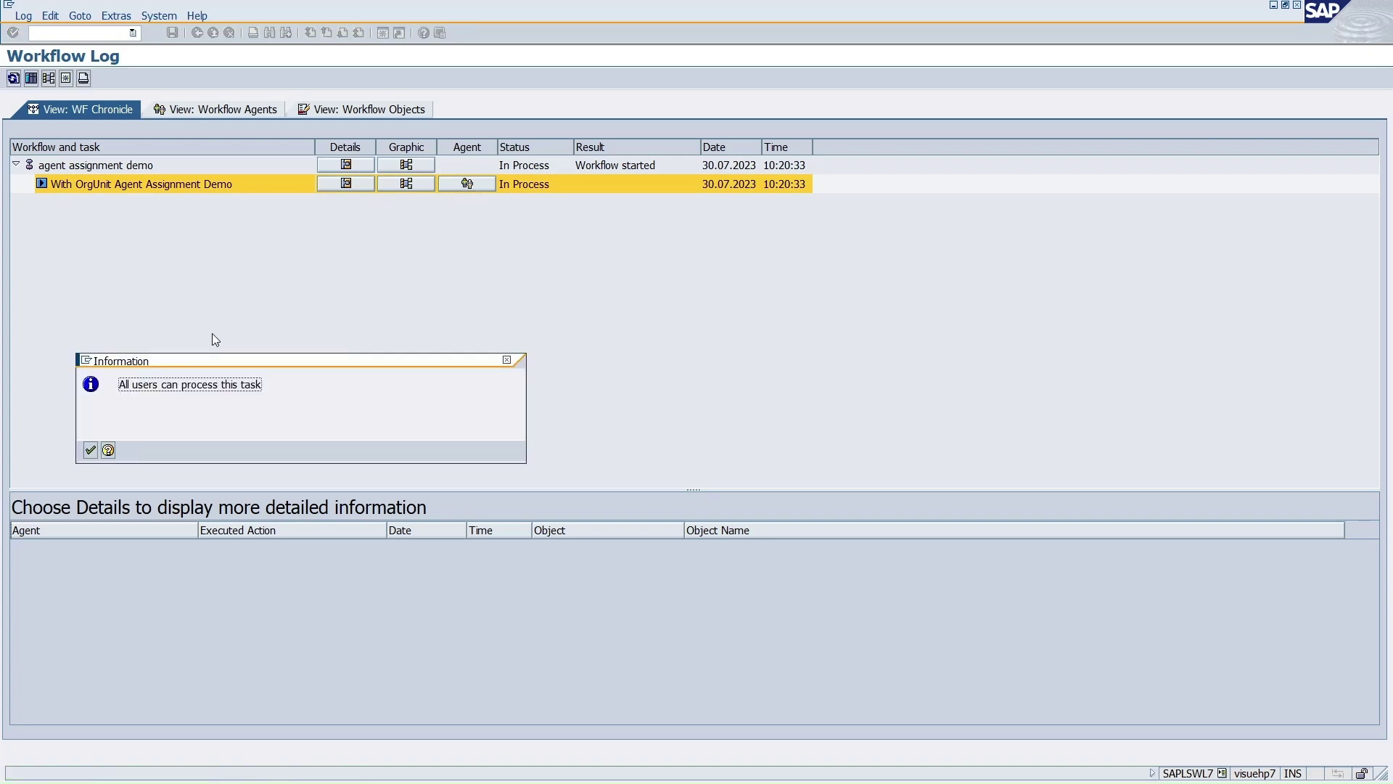
mouse_move(124, 384)
left_mouse_down()
mouse_move(282, 386)
mouse_move(116, 385)
left_mouse_up()
left_click(283, 386)
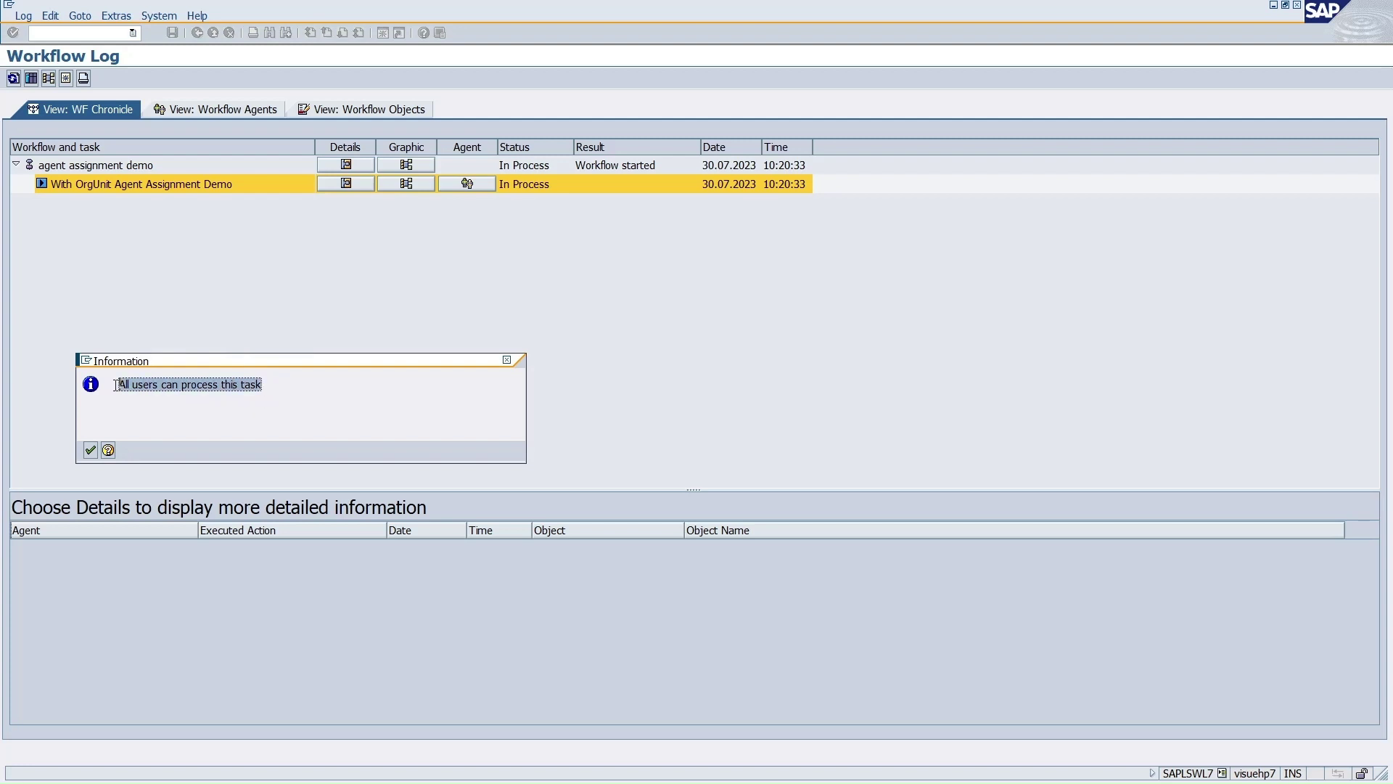
left_click(88, 453)
left_click(472, 185)
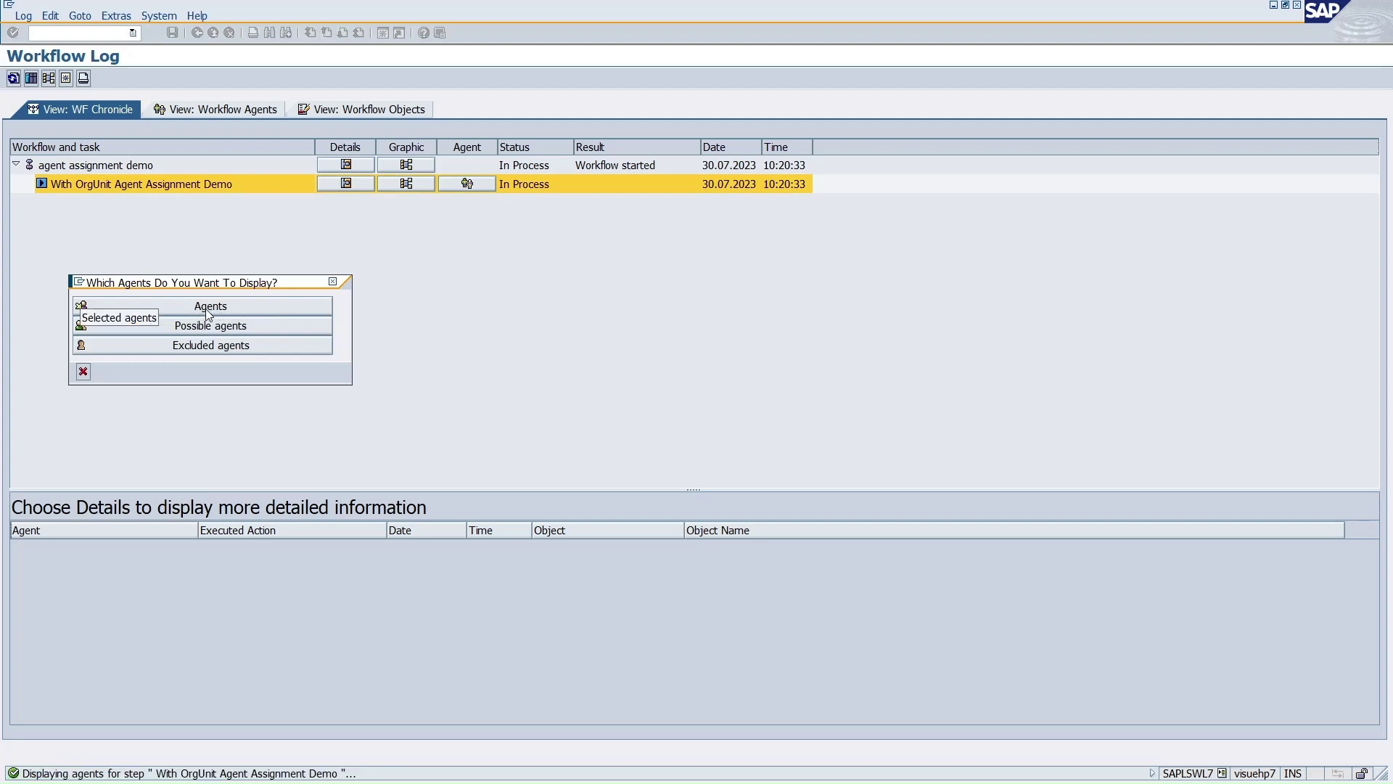
left_click(210, 307)
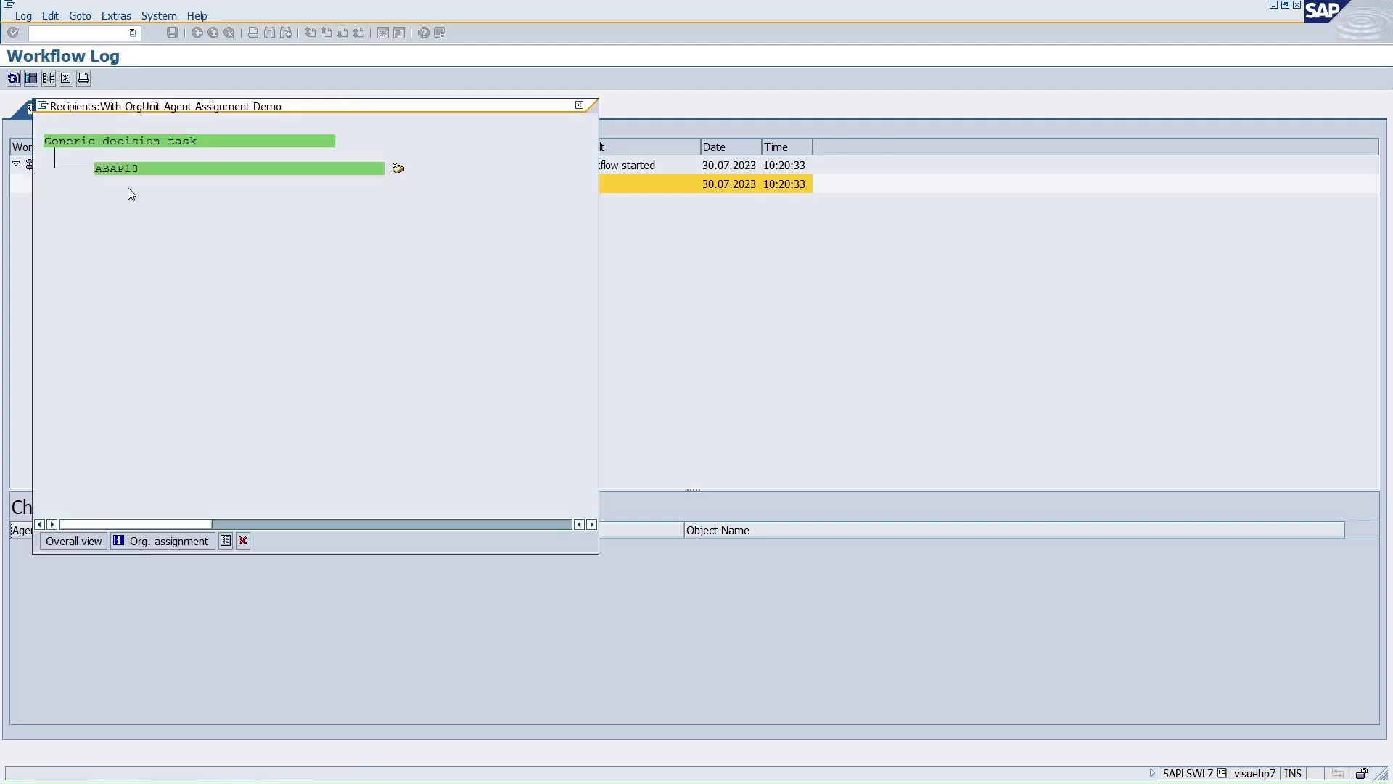
left_click(580, 105)
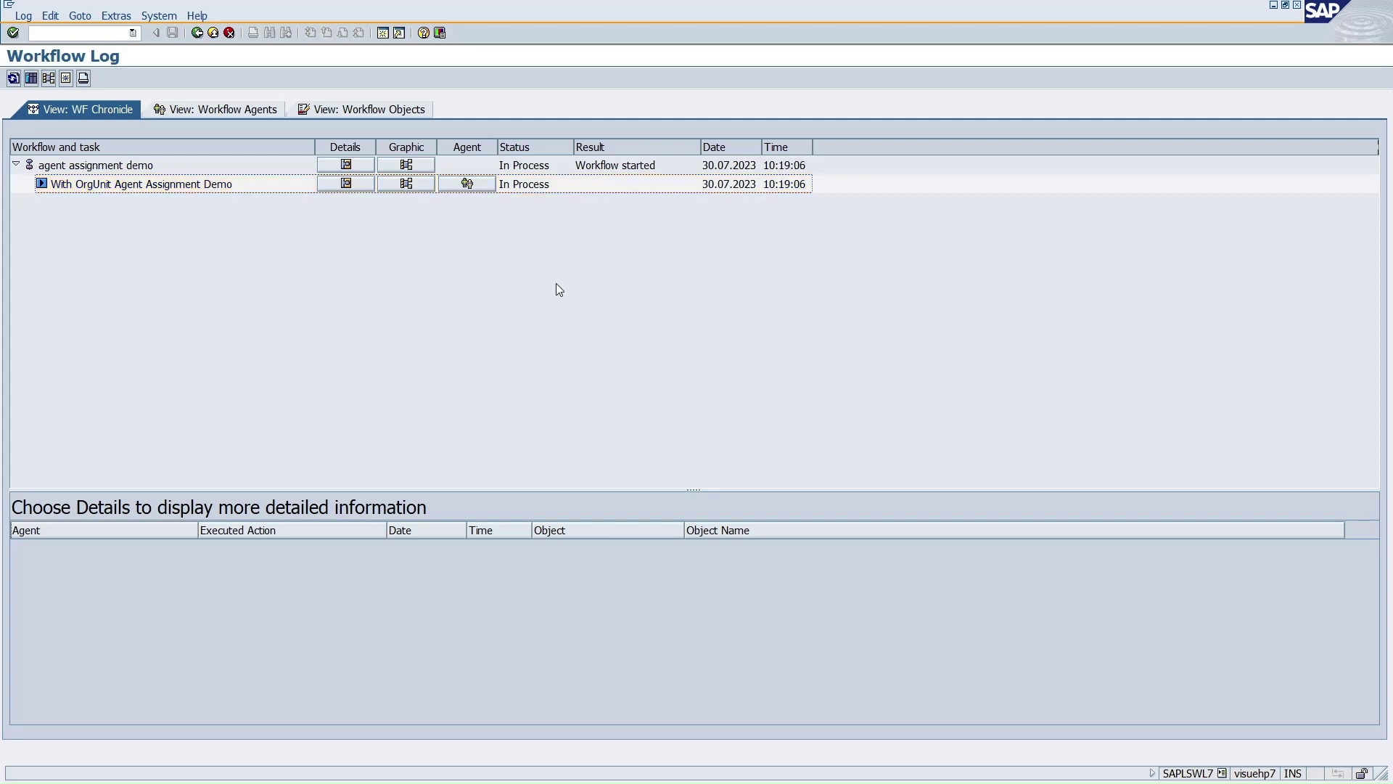
View the selected agents of the decision step in the workflow log of the 10:19:06 run
left_click(476, 187)
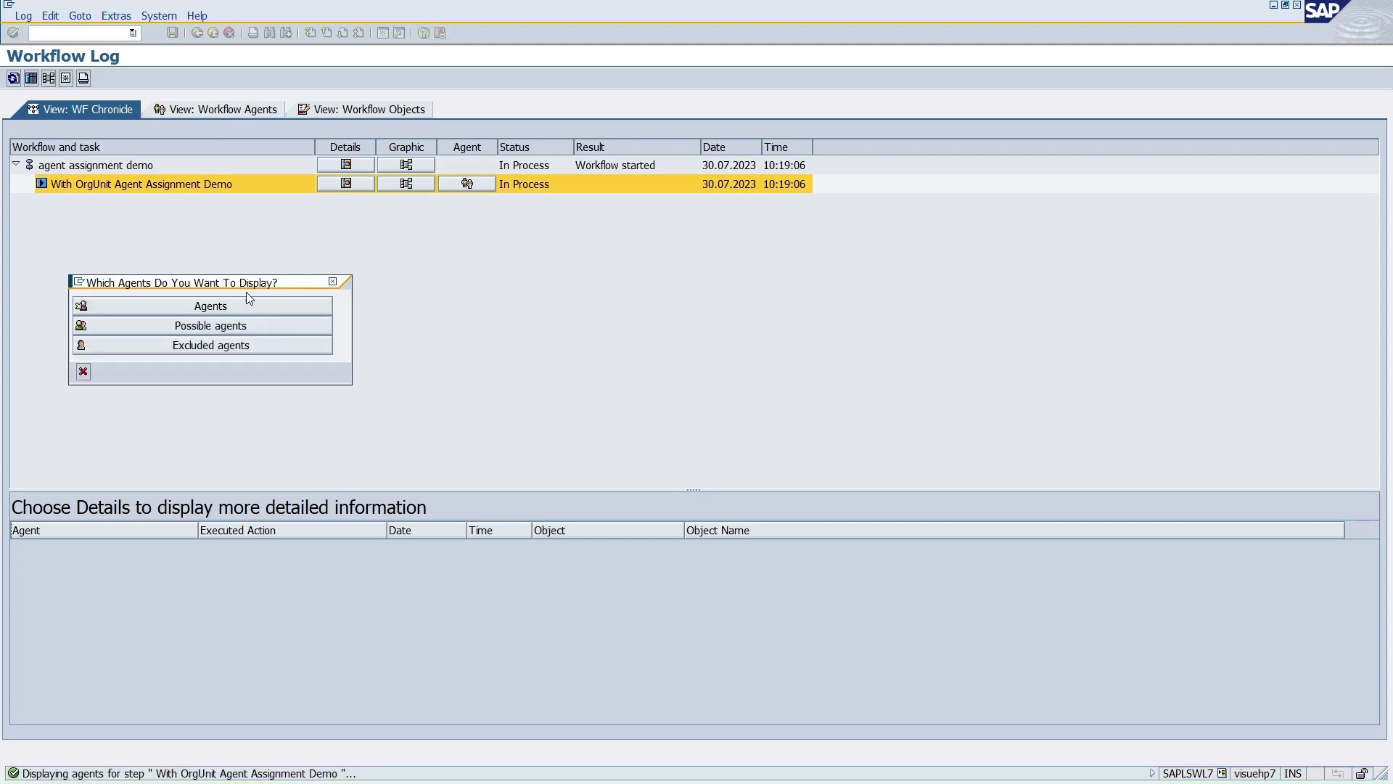
left_click_drag(248, 283, 437, 176)
left_click(419, 217)
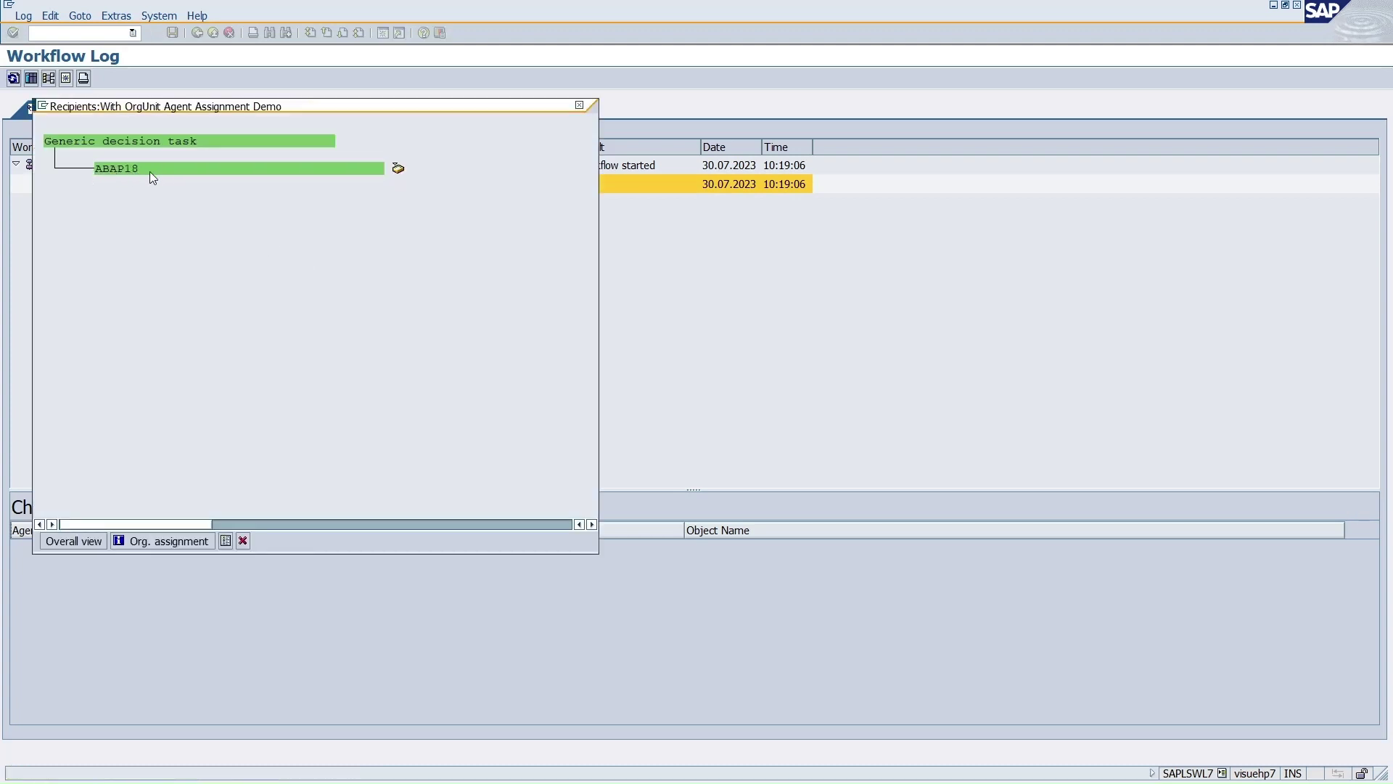
left_click(580, 106)
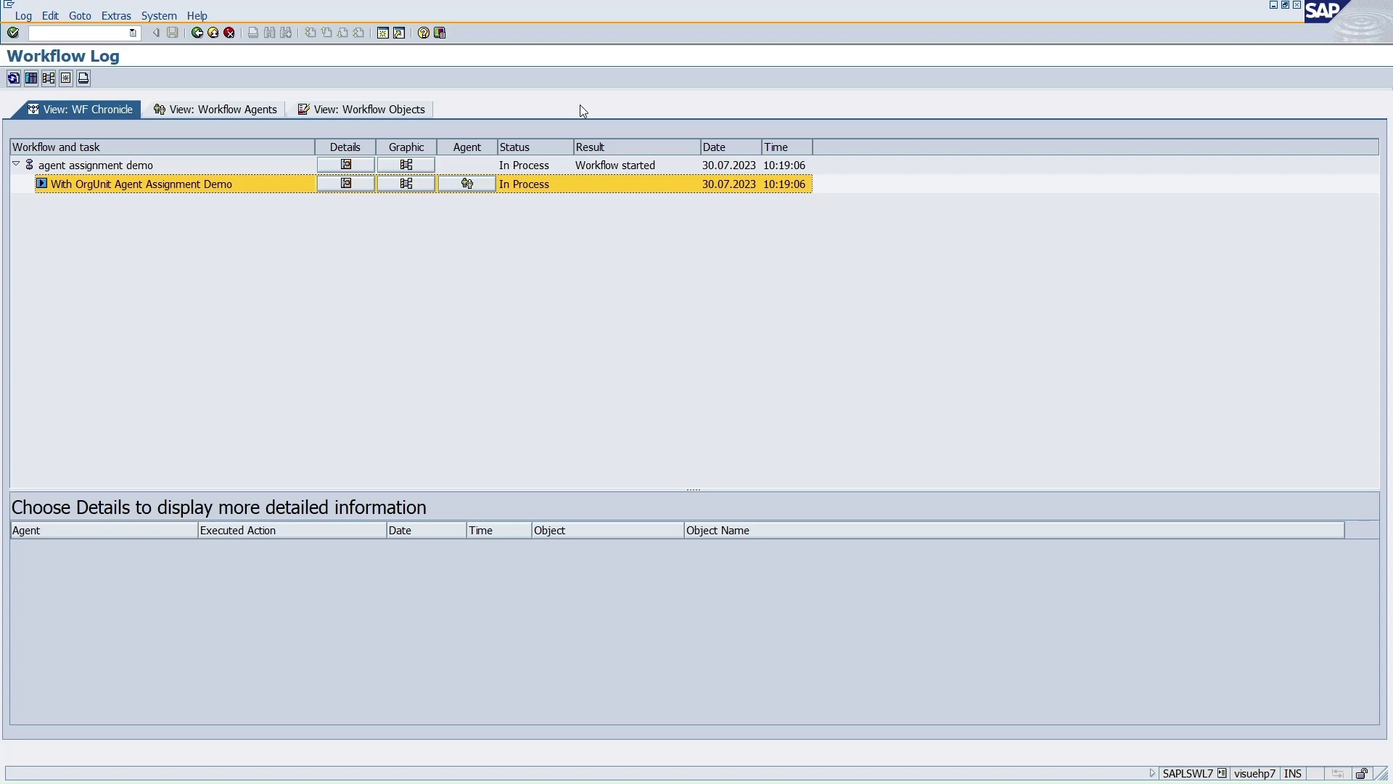
Check the possible agents of the decision step in the 10:19:06 run
left_click(467, 184)
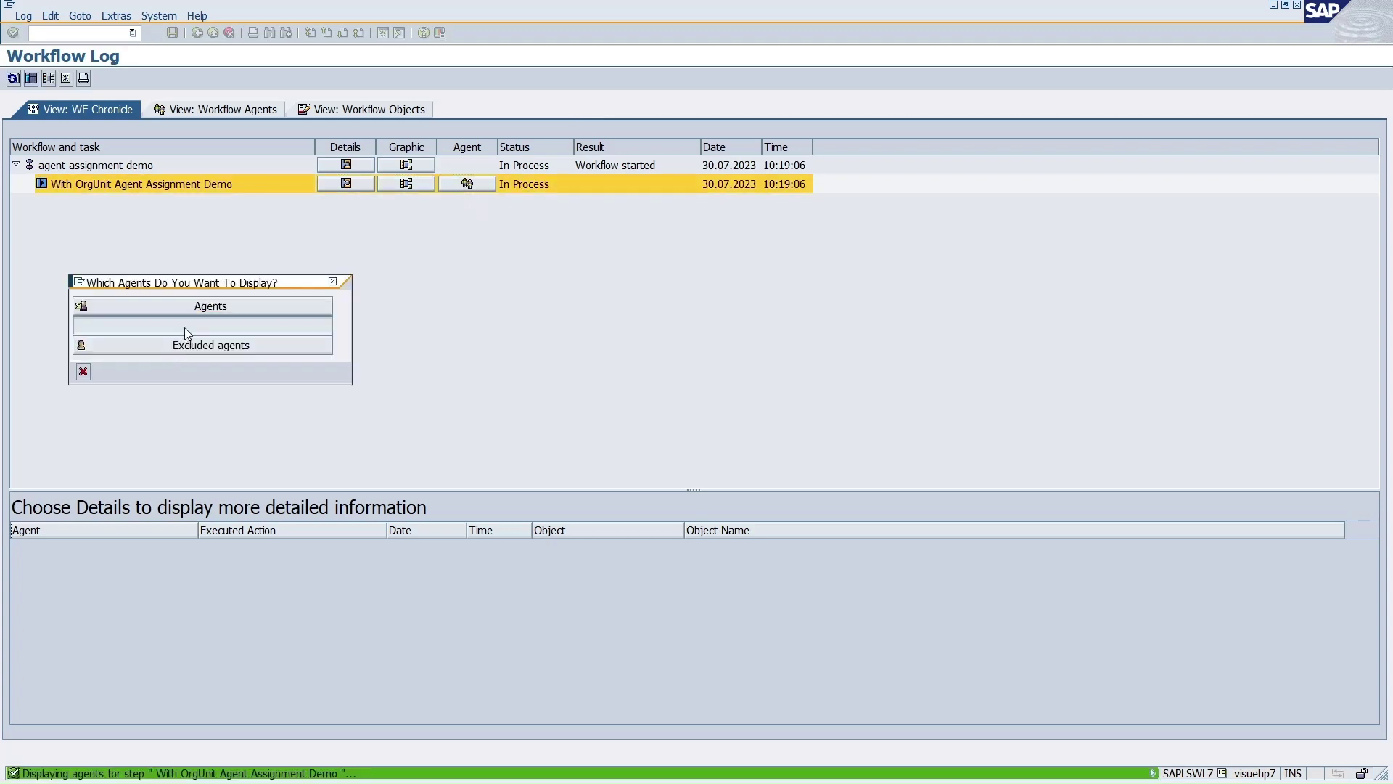
left_click(192, 401)
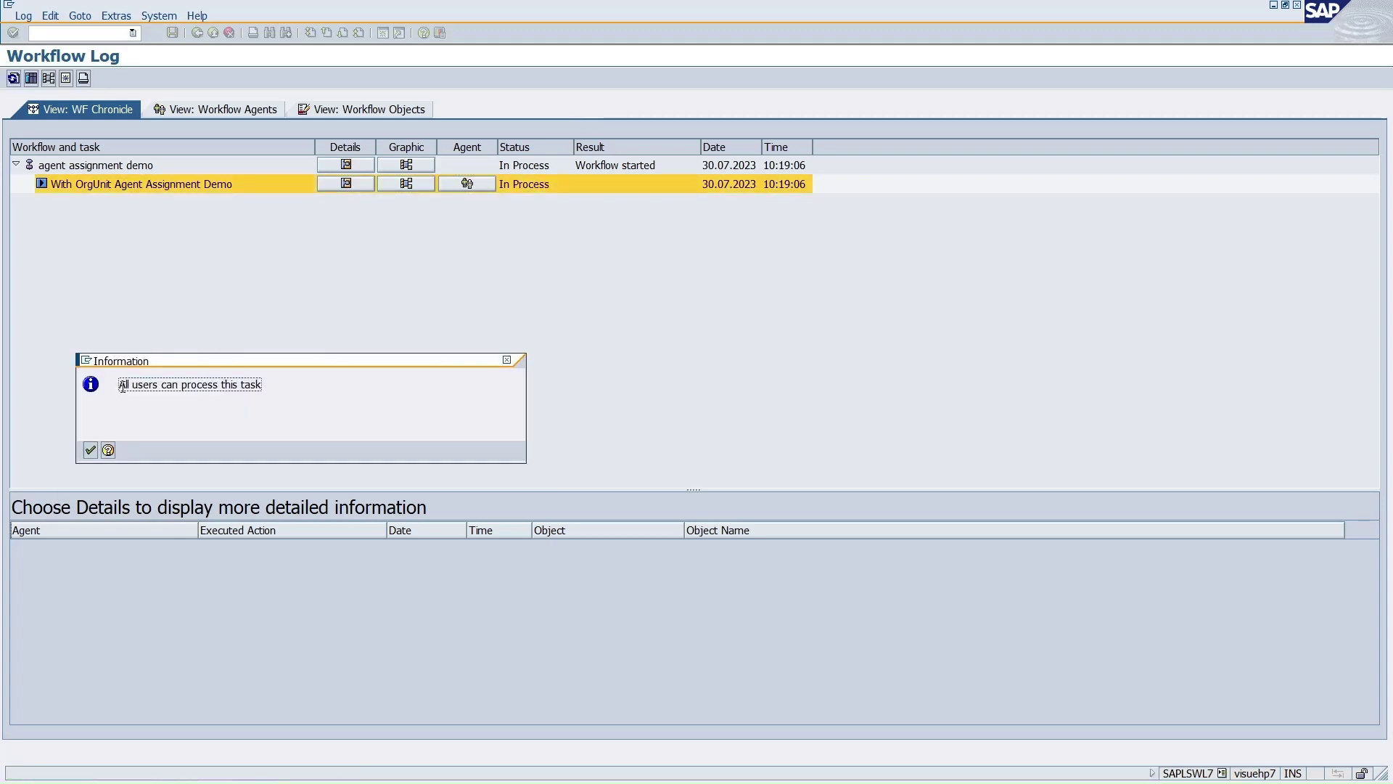
left_click_drag(118, 385, 263, 387)
left_click(90, 450)
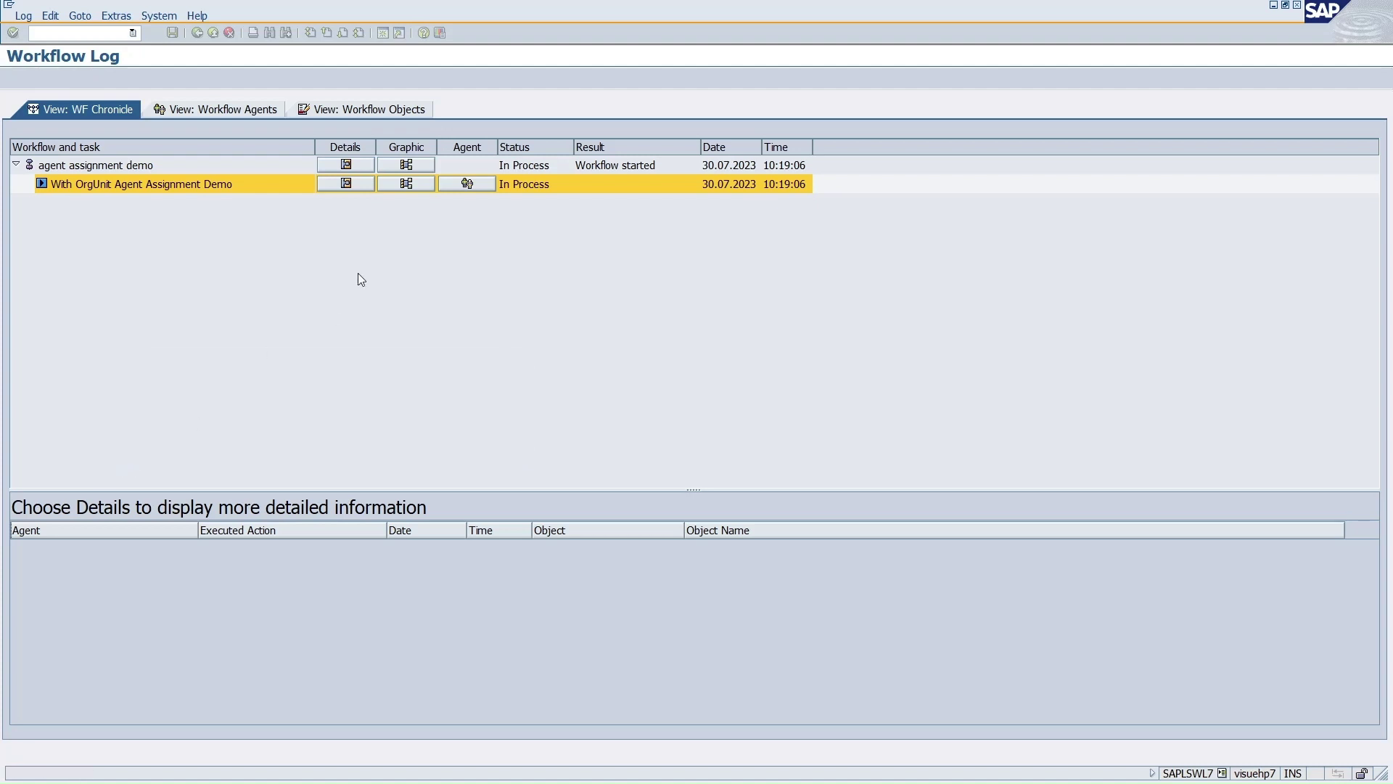
Recheck the selected agents of the 10:19:06 decision step against its possible agents
left_click(467, 184)
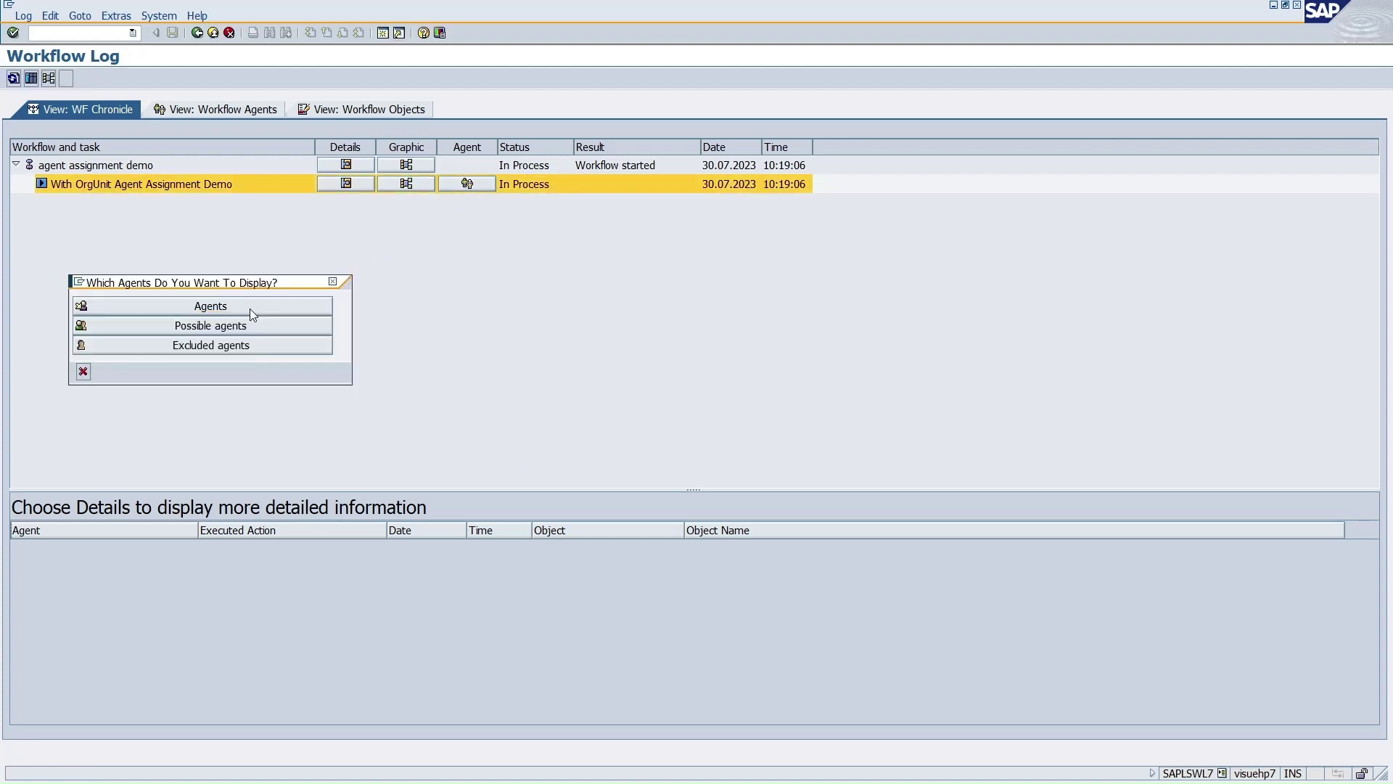
left_click(215, 311)
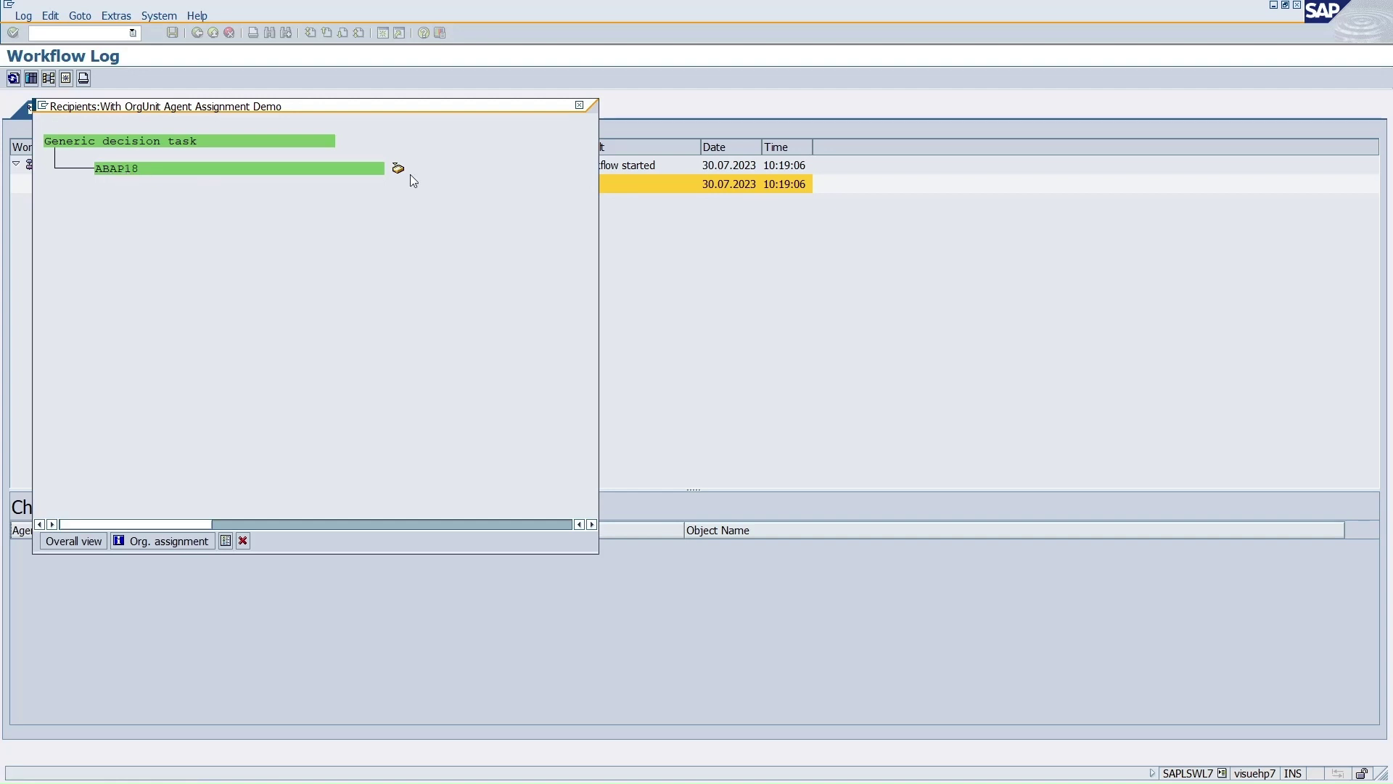
left_click(581, 106)
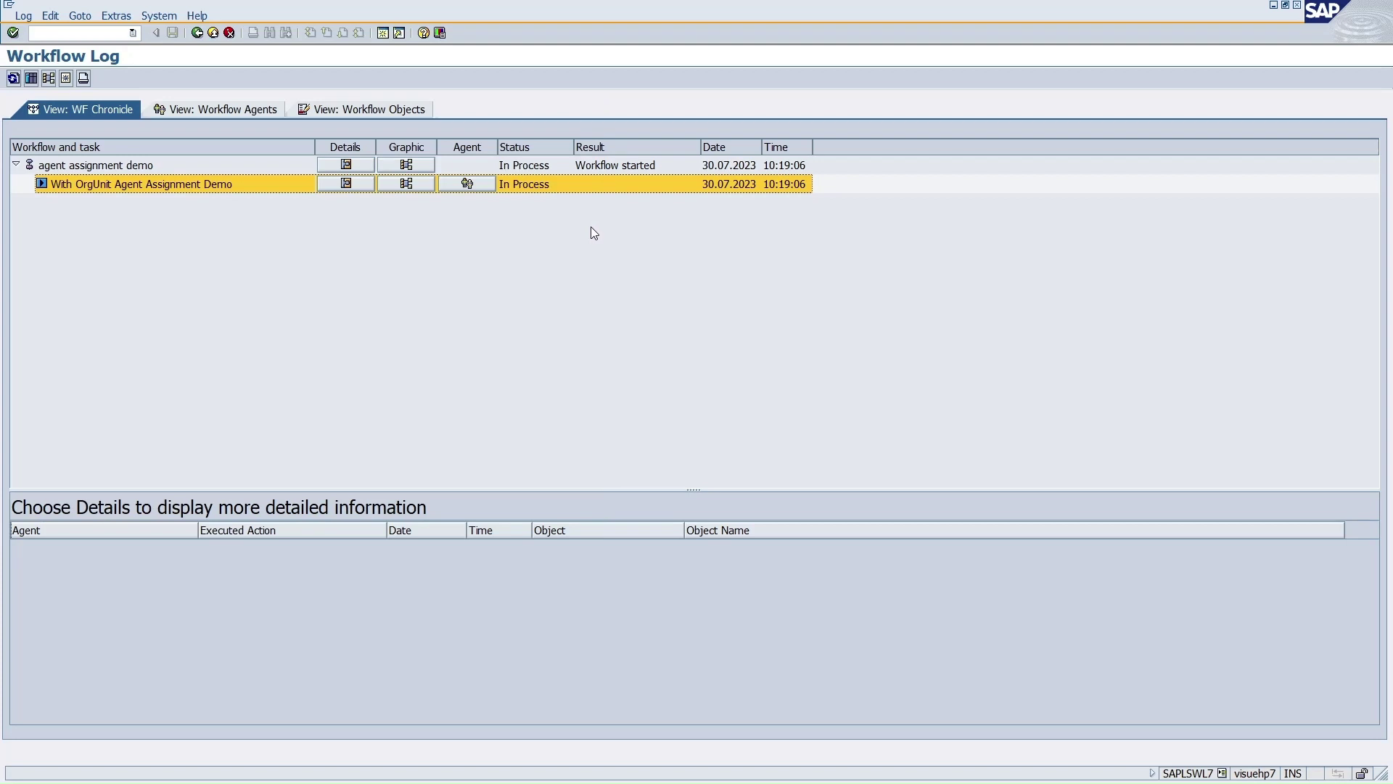
left_click(471, 185)
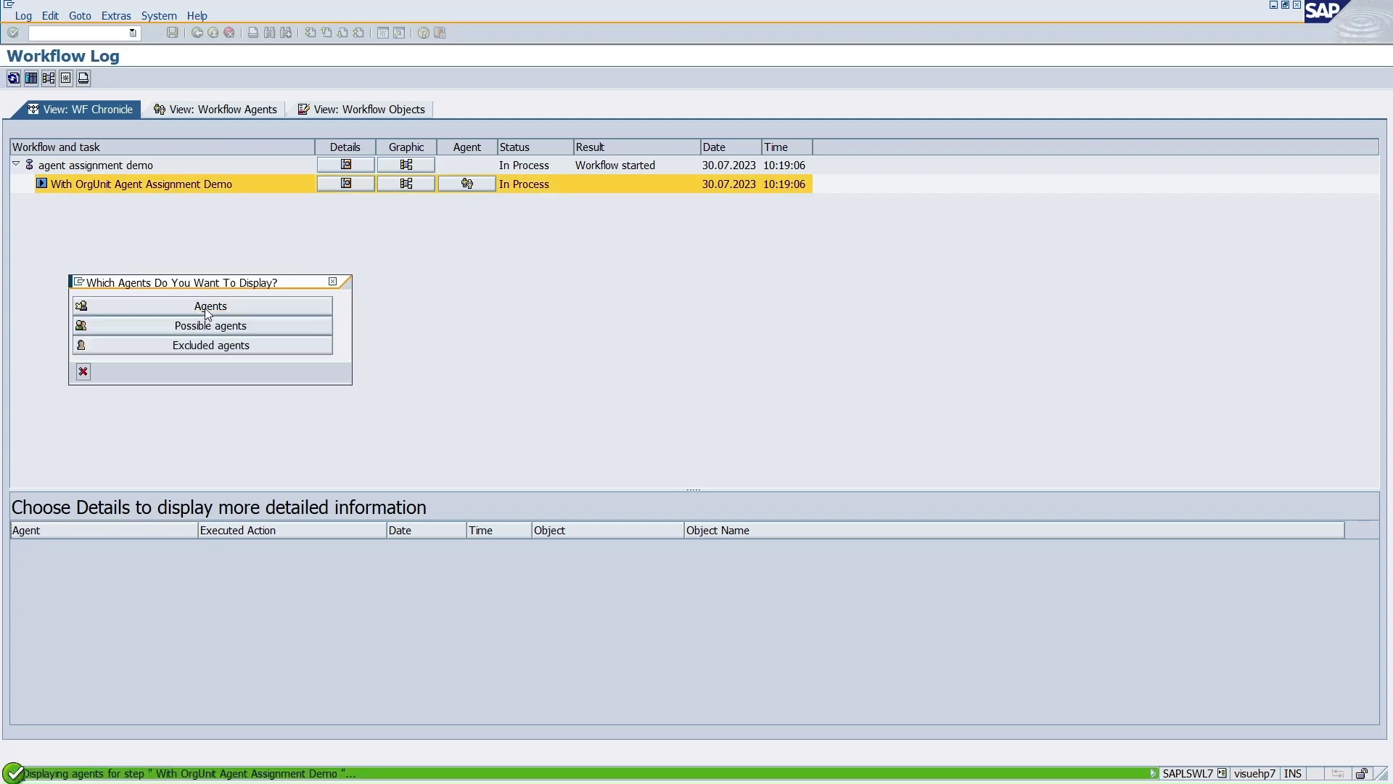
left_click(210, 307)
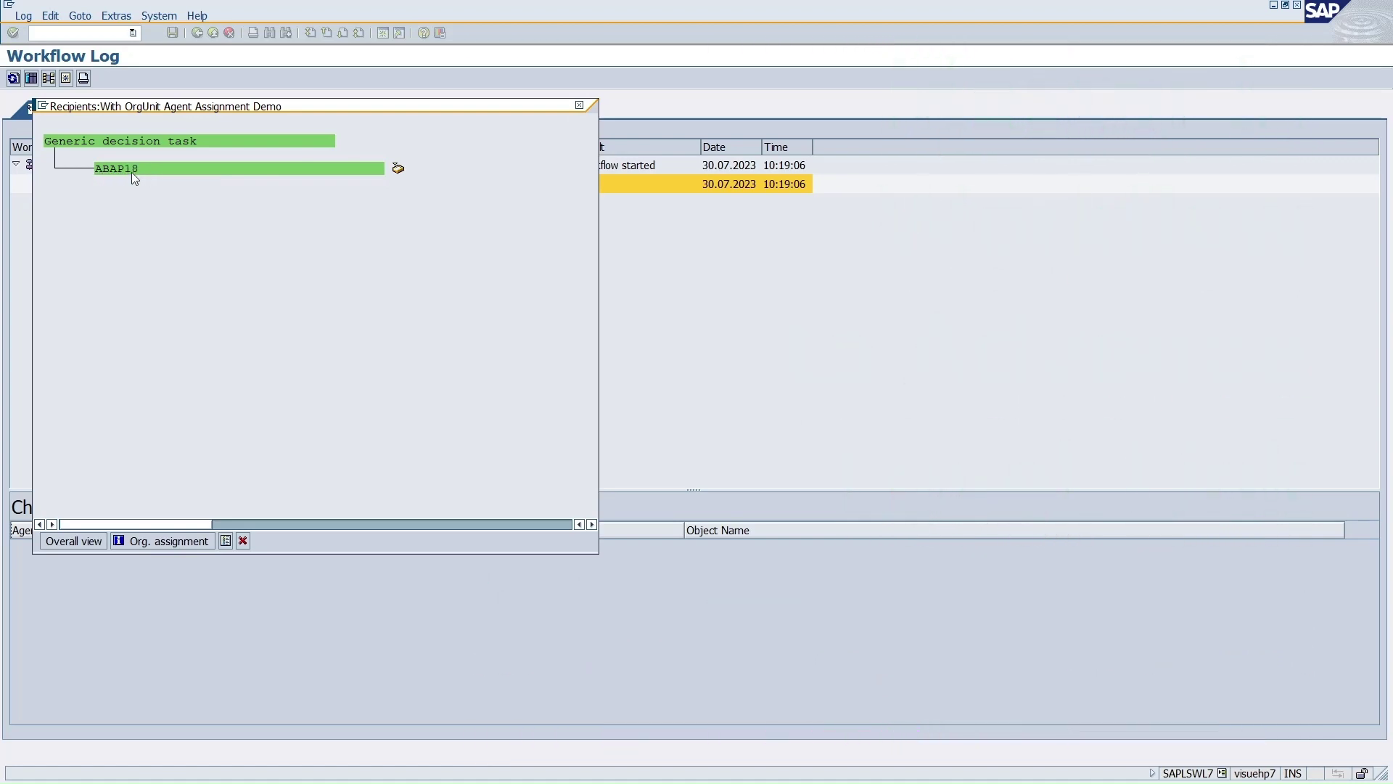
left_click(579, 105)
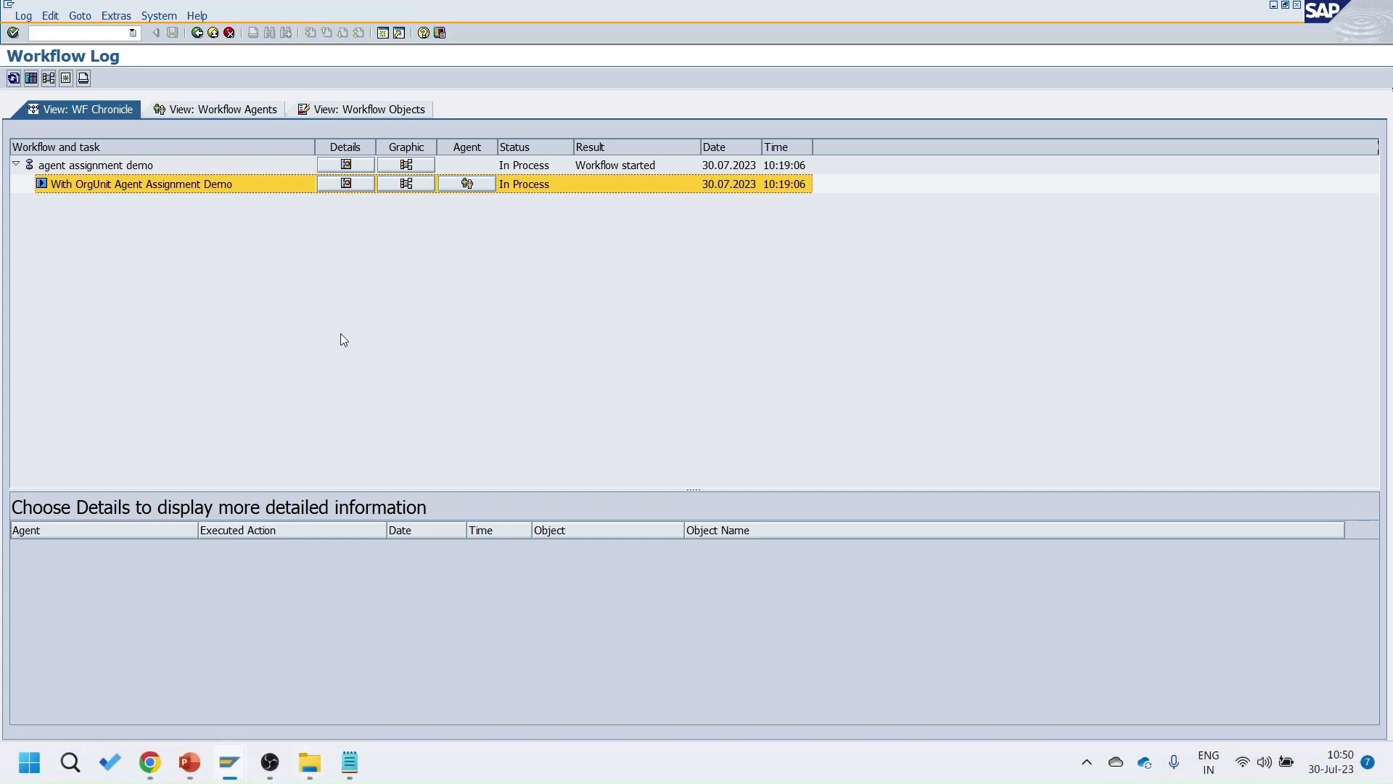
Leave the workflow log and the work item list and return to the SAP Easy Access menu
left_click(196, 33)
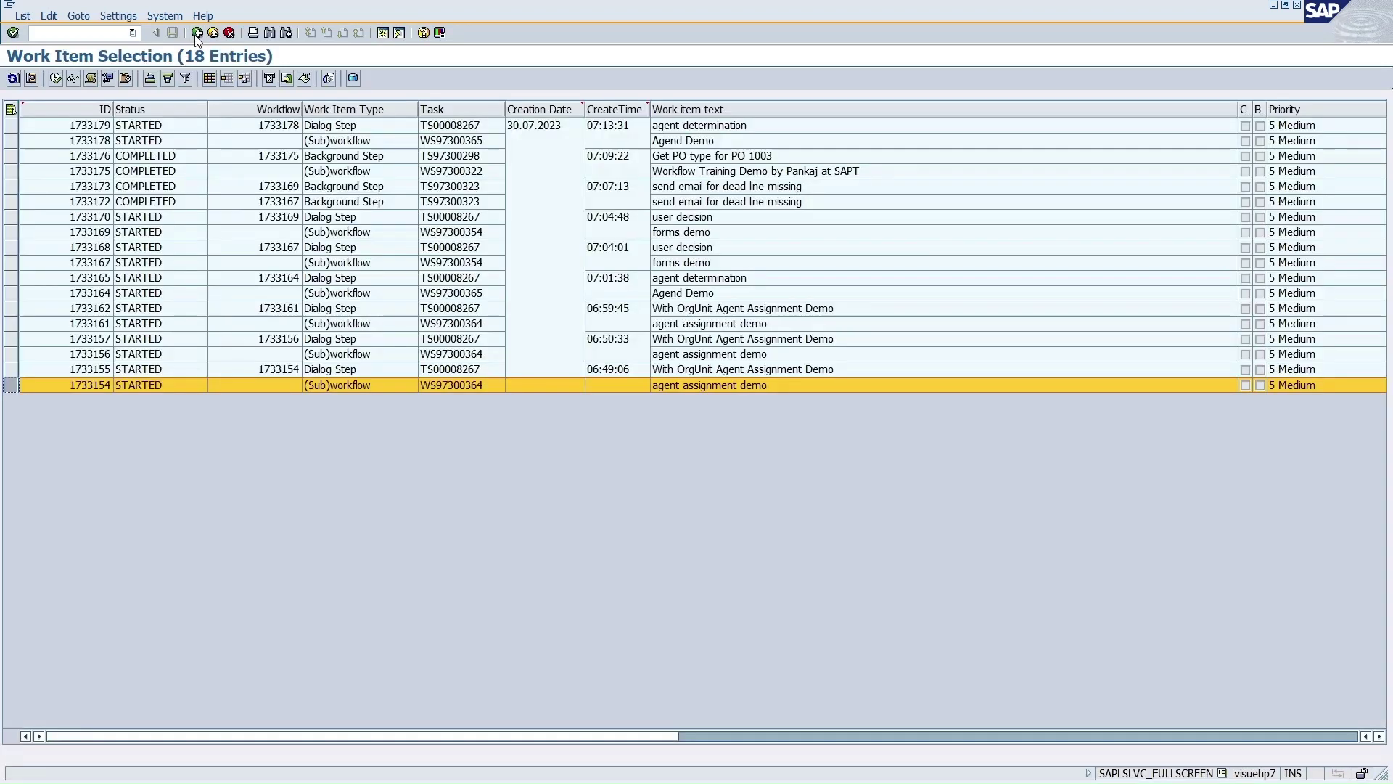
left_click(457, 386)
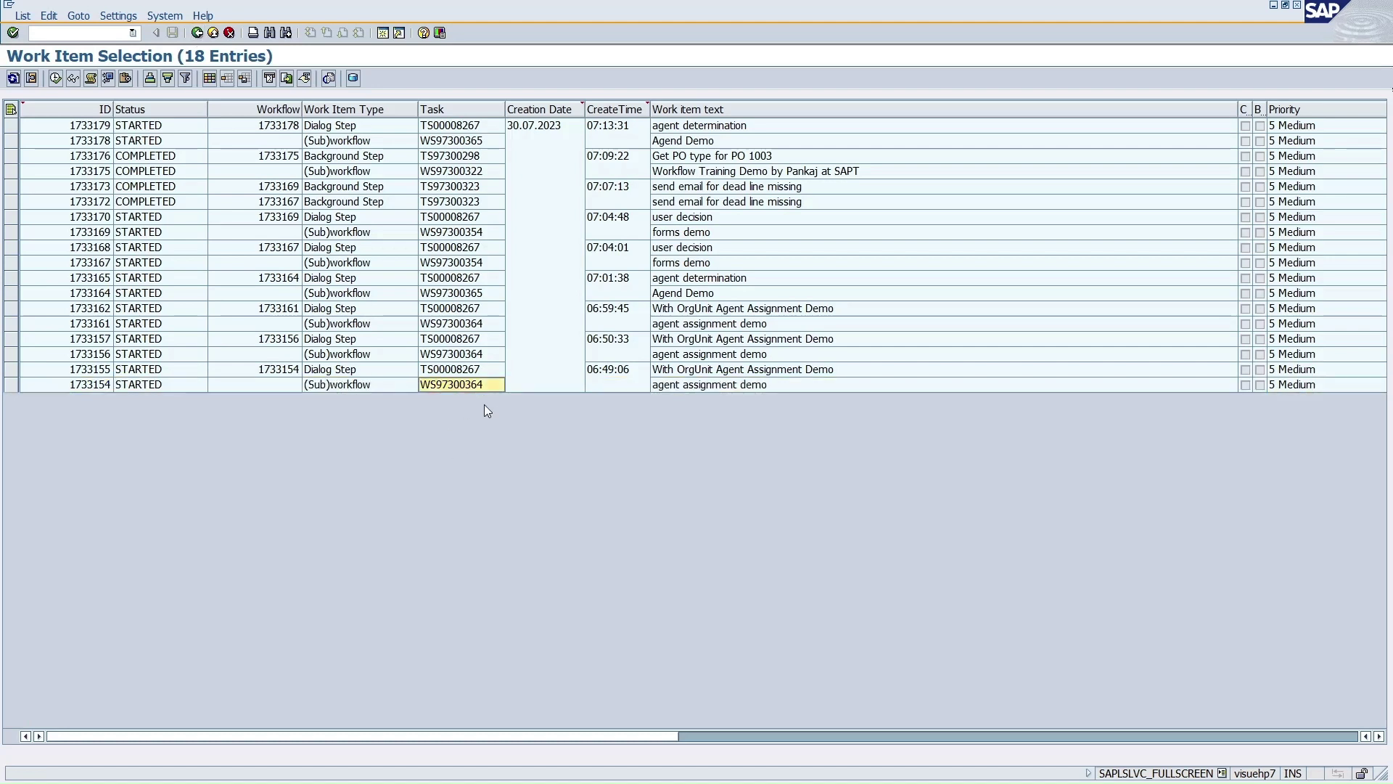
left_click(198, 36)
left_click(198, 36)
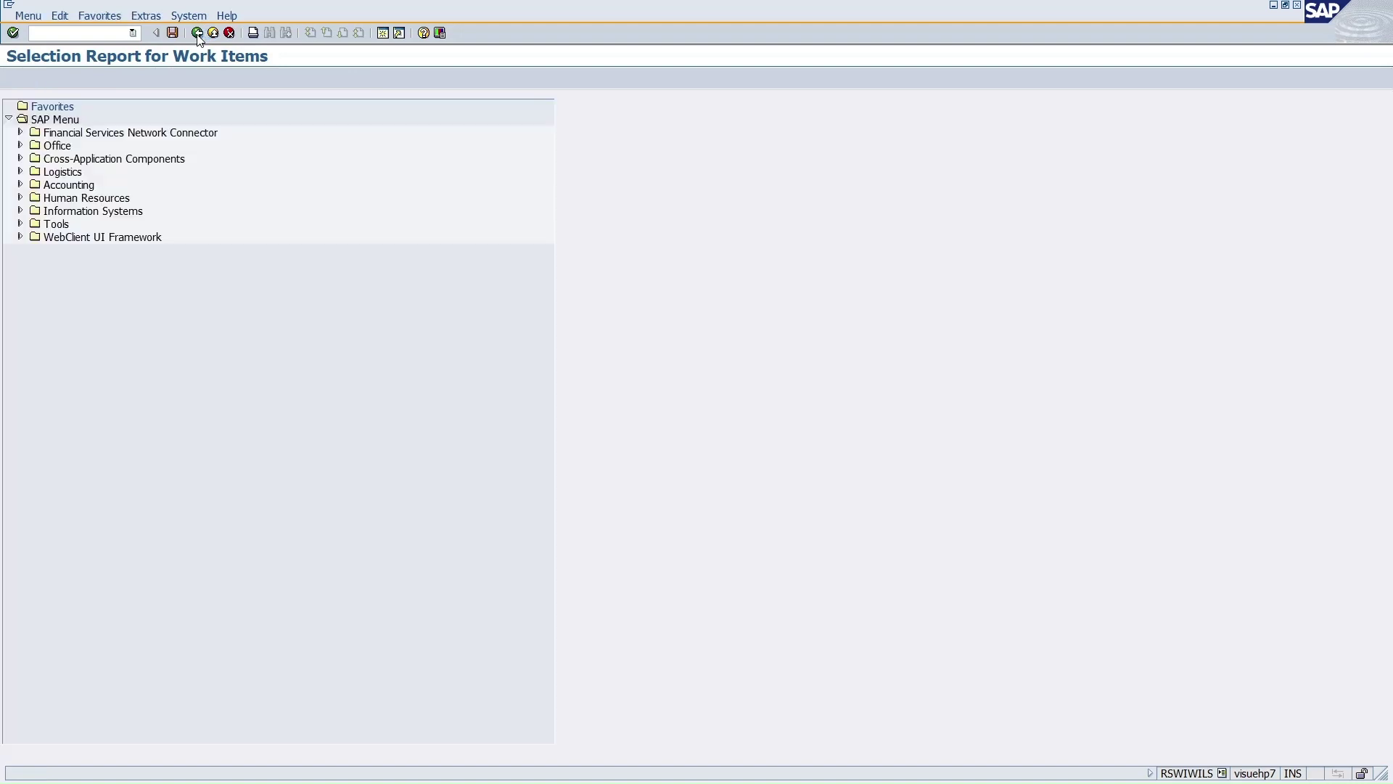
Close the SAP Easy Access and Work Item Selection windows to return to the Workflow Builder
mouse_move(376, 776)
mouse_move(224, 772)
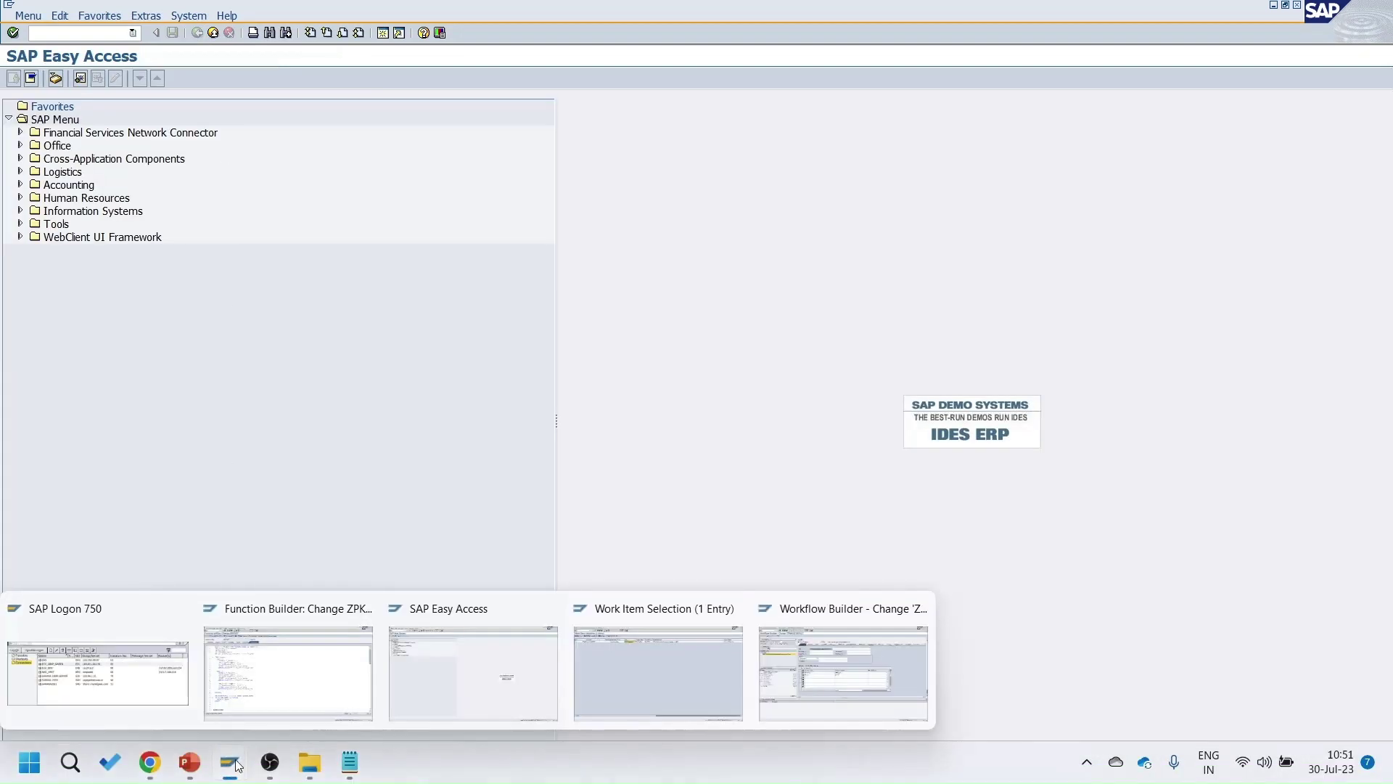
left_click(549, 614)
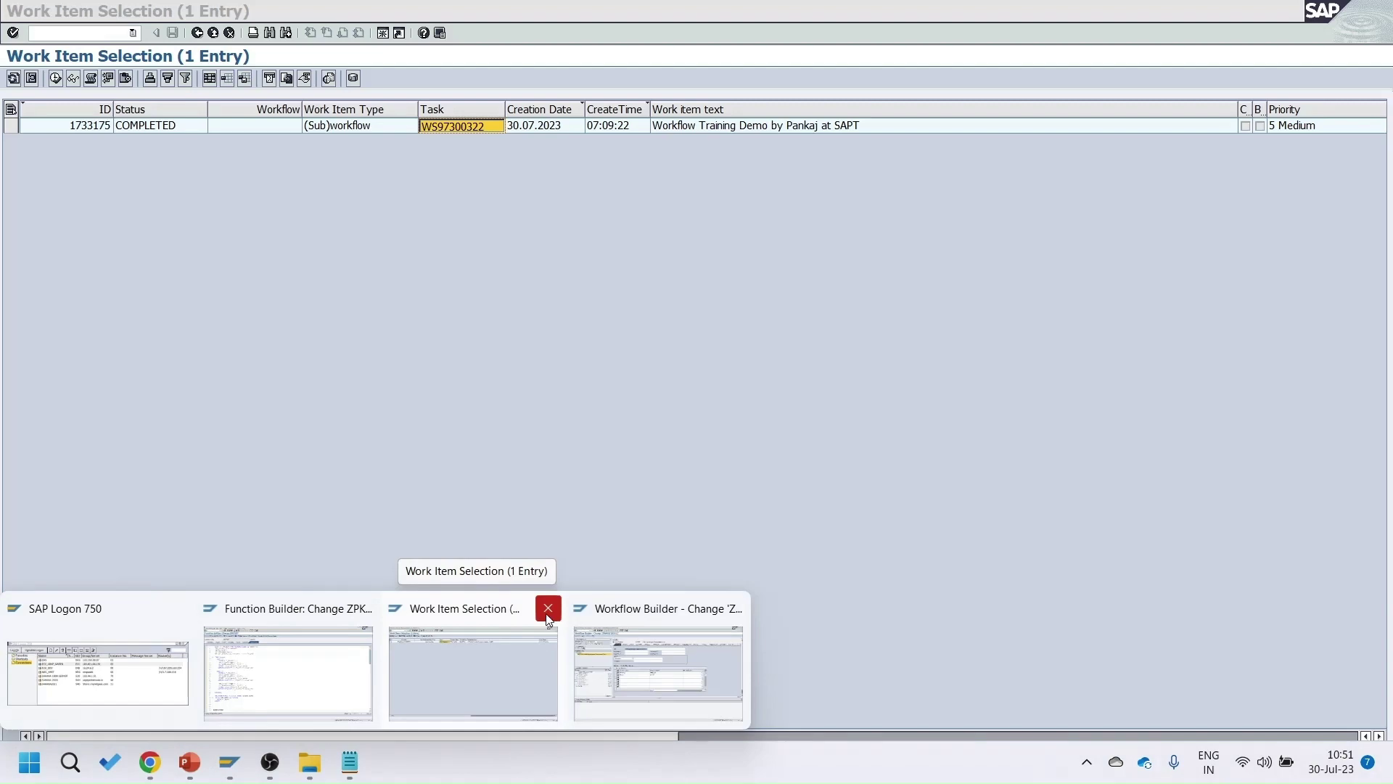
left_click(547, 613)
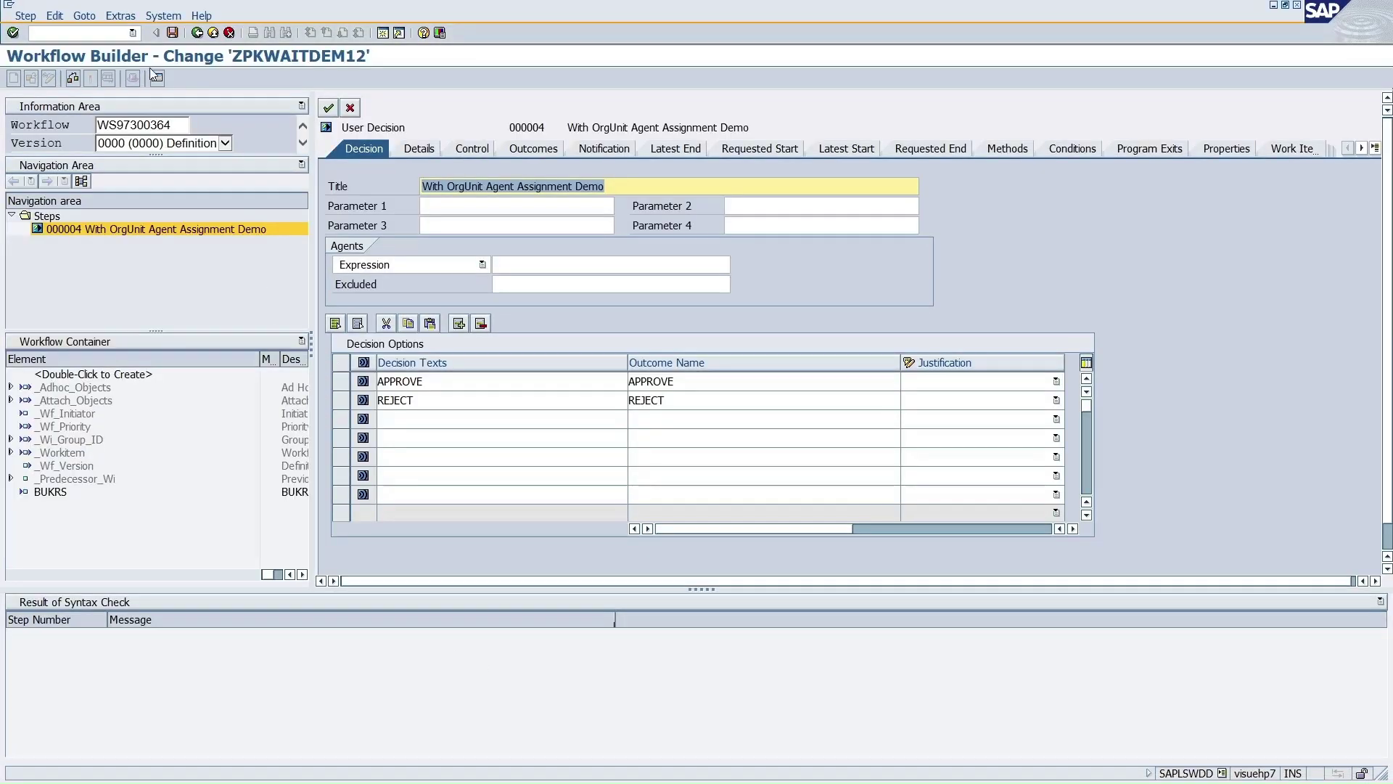
Return from the decision step to the graphical model and start another test run of workflow WS97300364
left_click(328, 108)
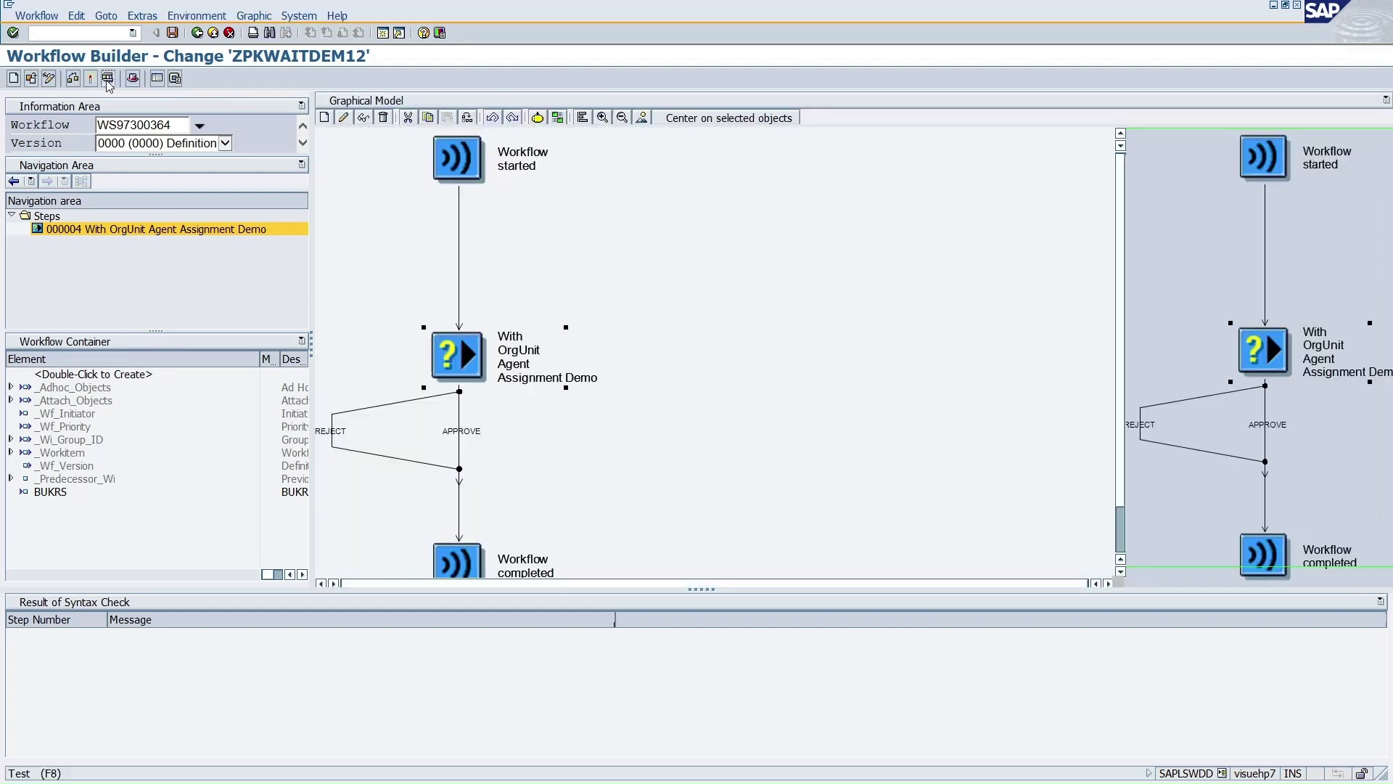
left_click(107, 79)
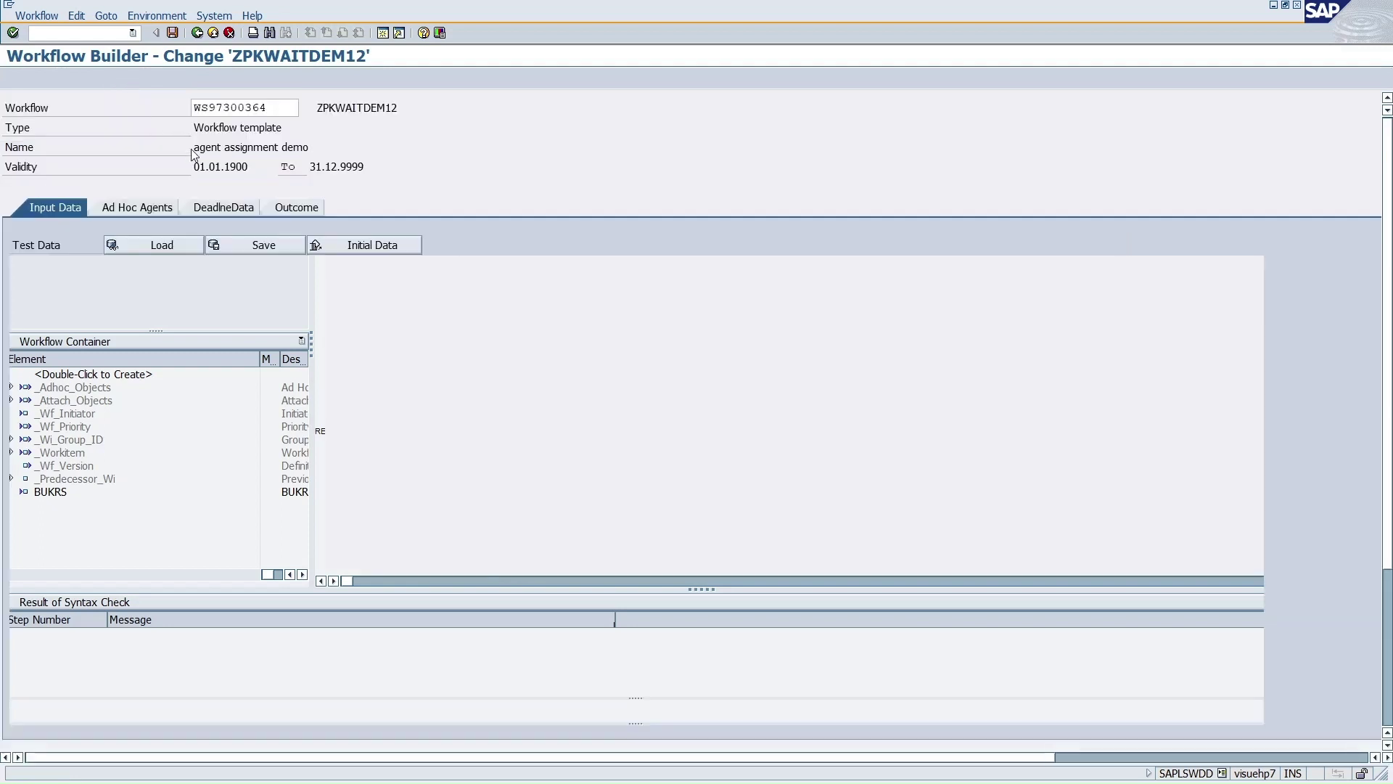
left_click(17, 80)
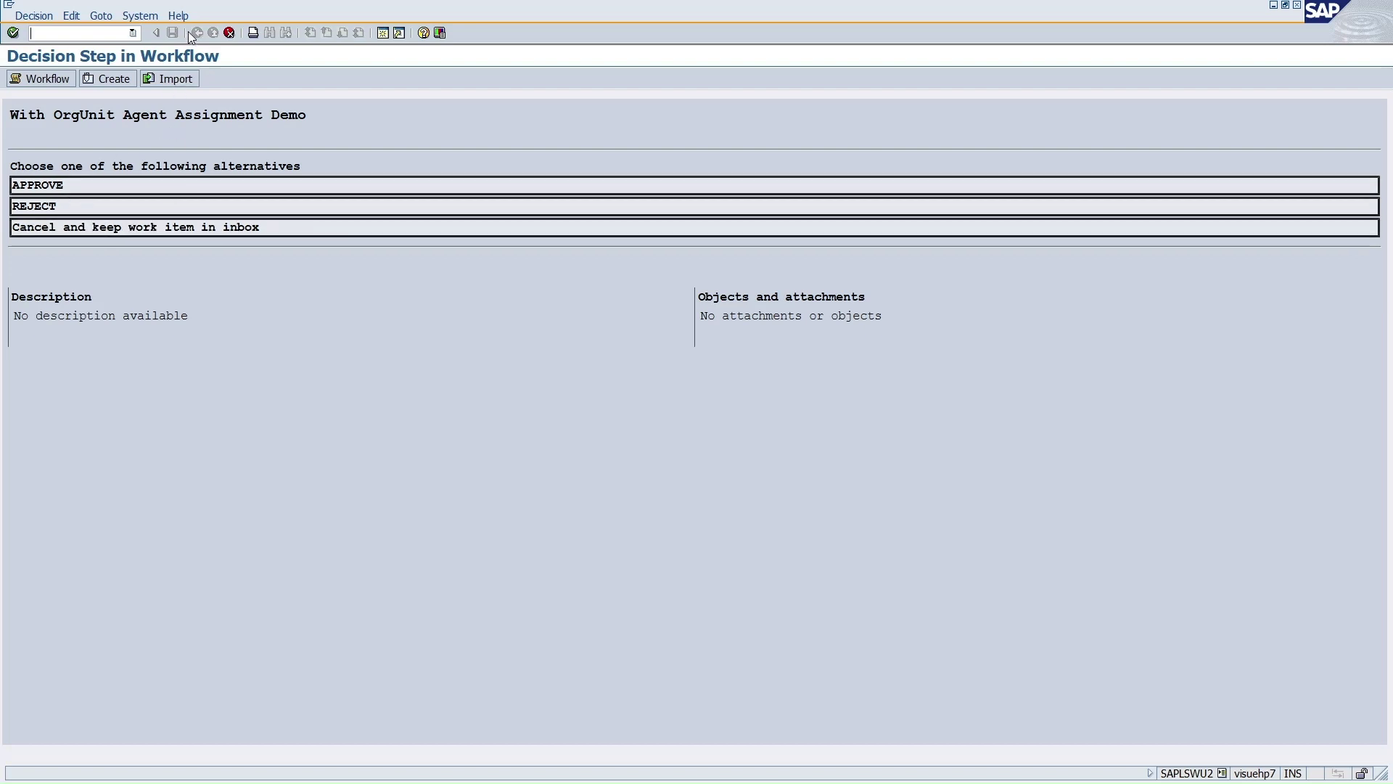
Cancel the decision step and, in the Function Builder session, open the ABAP Editor's initial screen
left_click(228, 33)
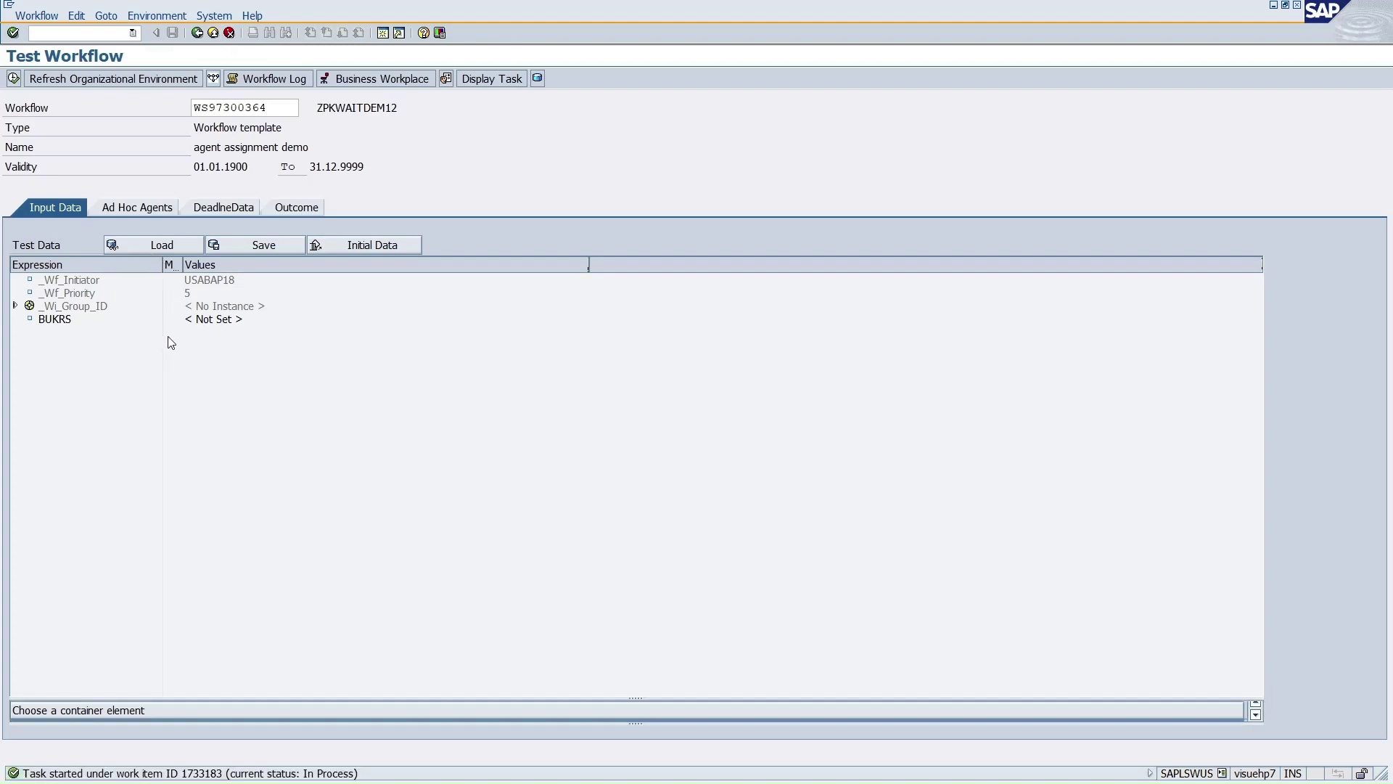
mouse_move(249, 777)
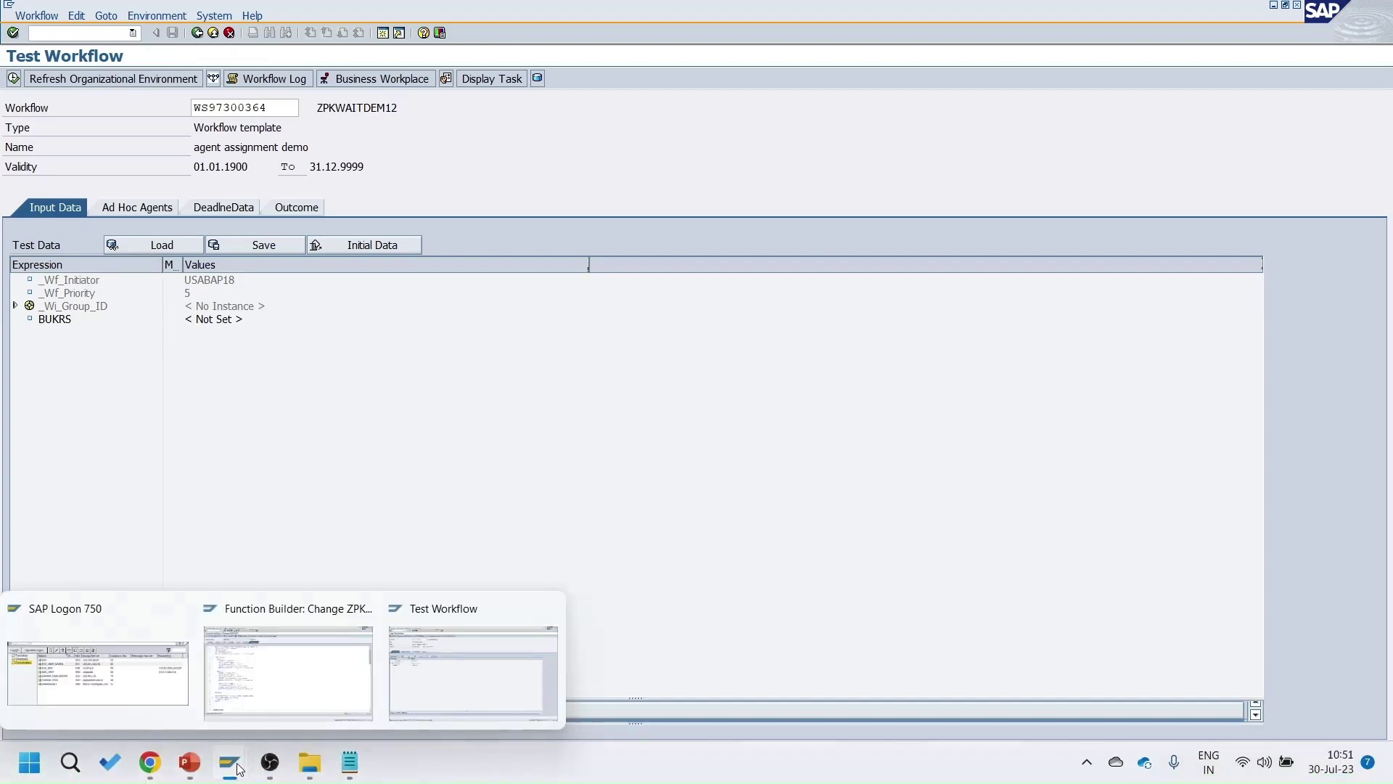
mouse_move(290, 678)
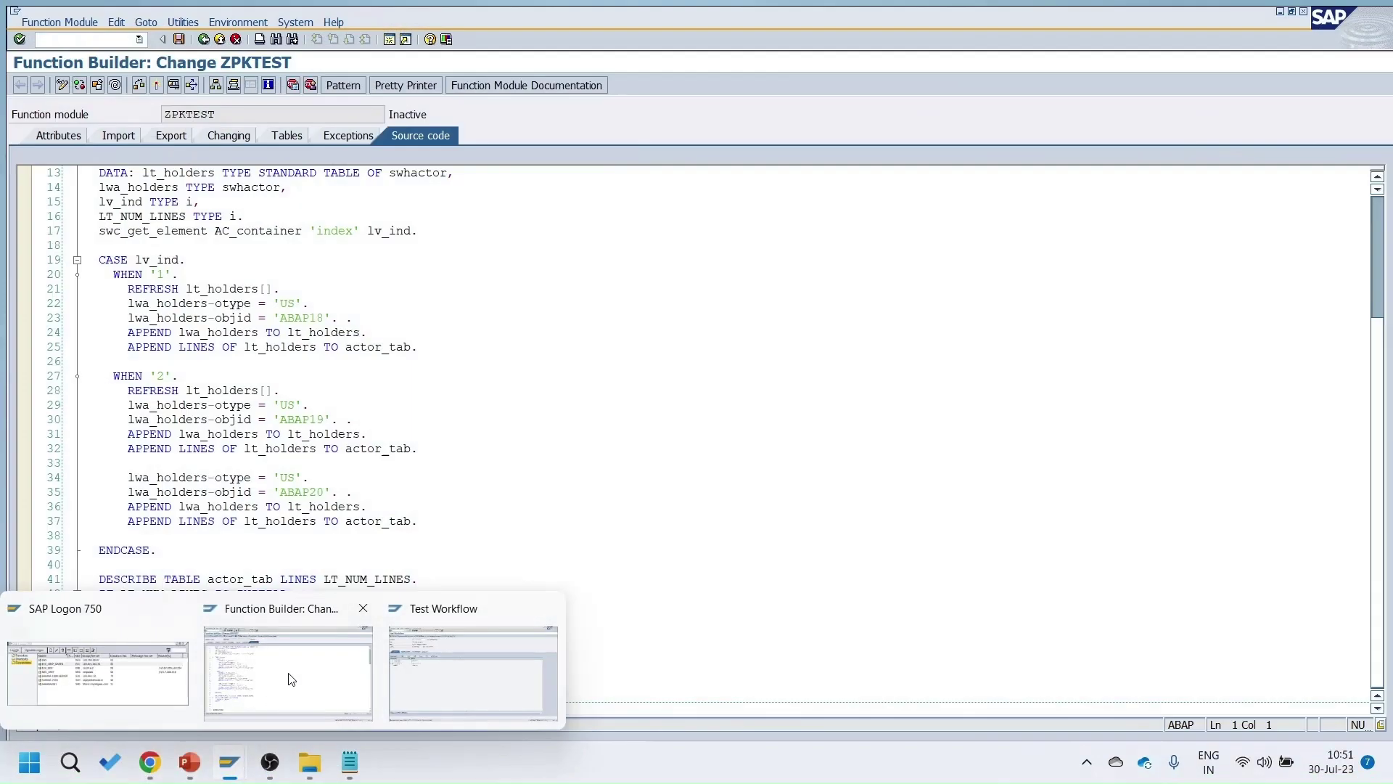
left_click(291, 679)
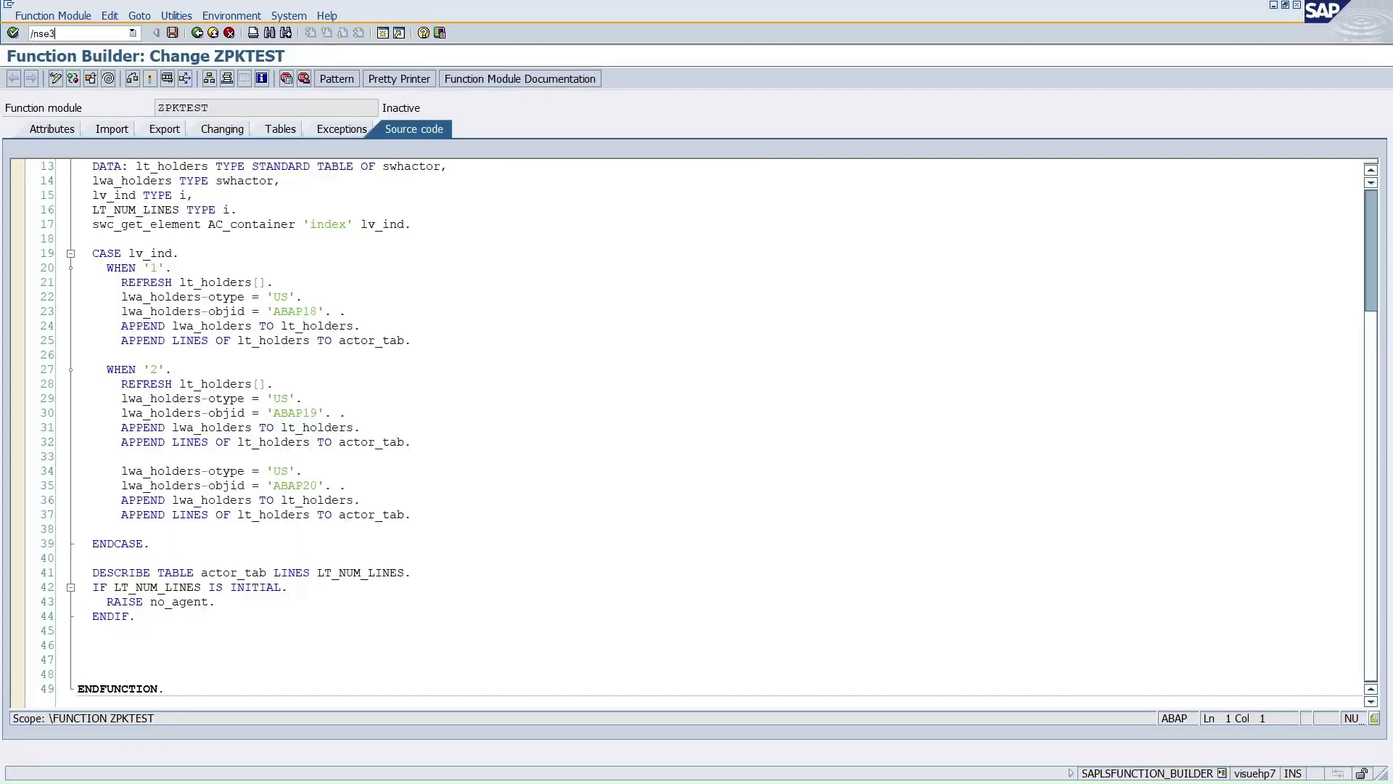
key("Return")
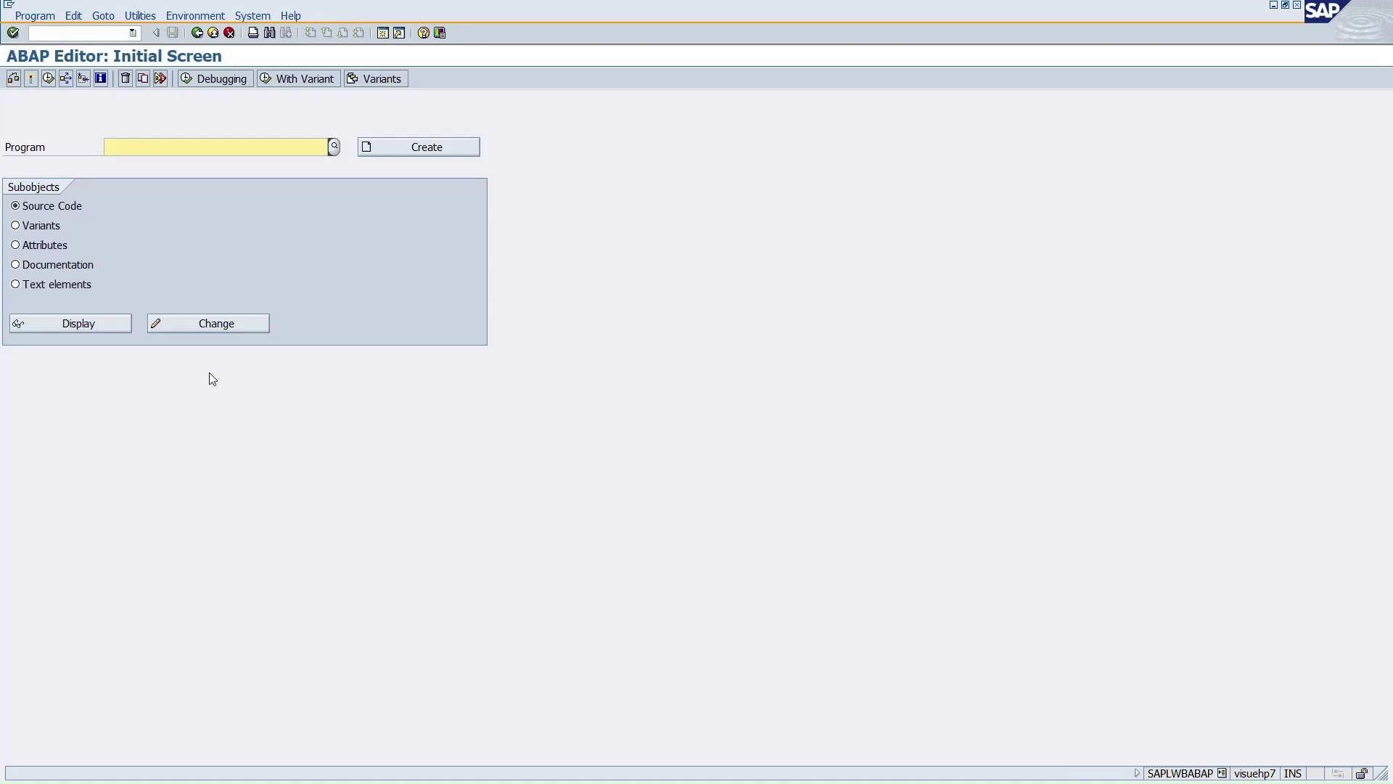
Open the source code of program Zwf_train_START_WORKFLOW for changing
left_click(188, 147)
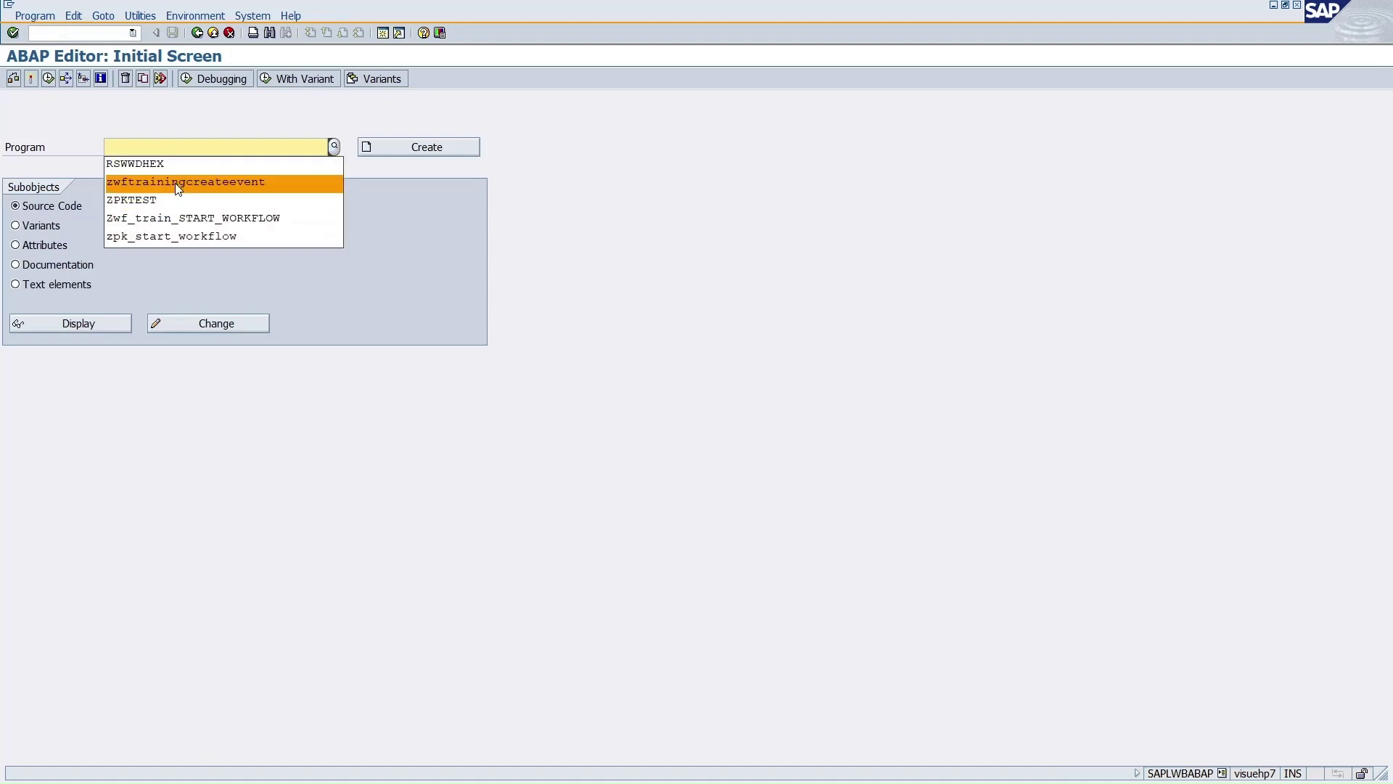
left_click(172, 218)
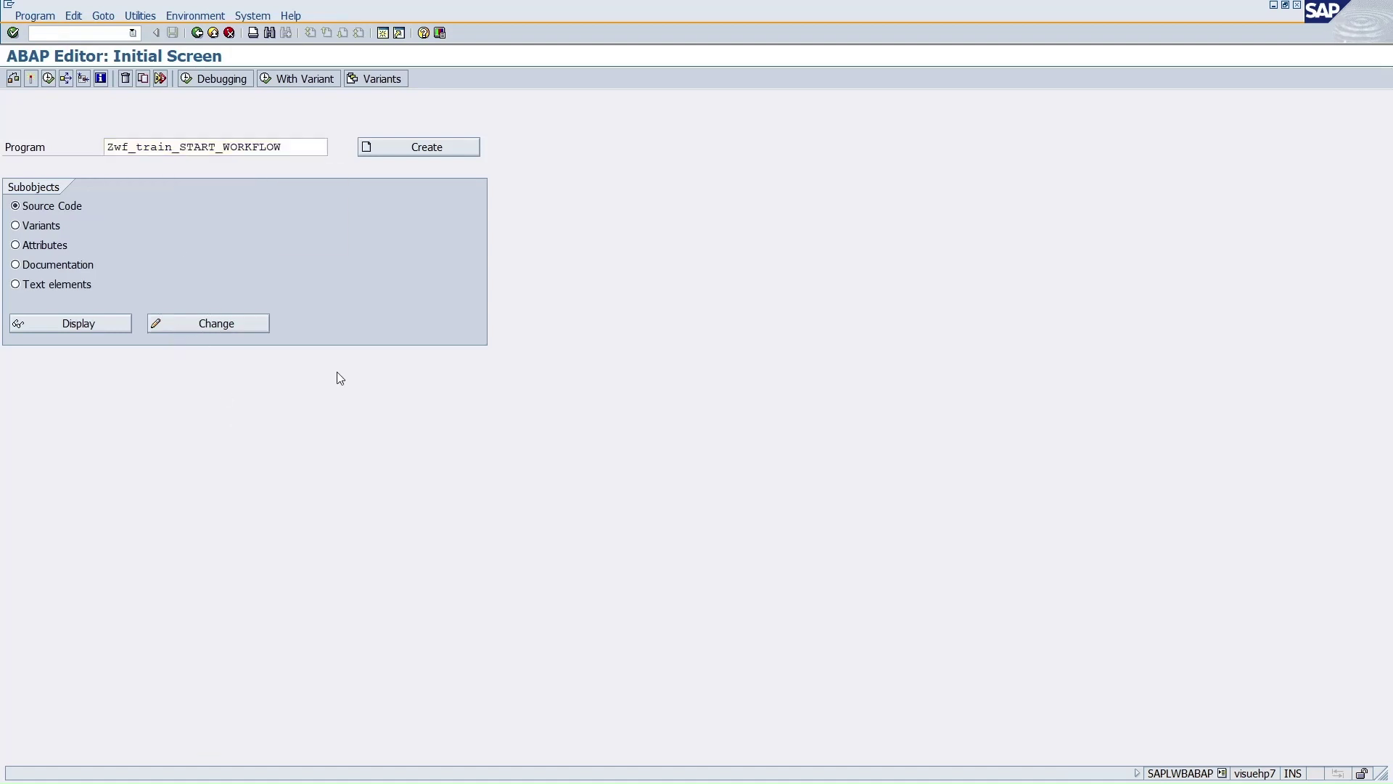
key("F6")
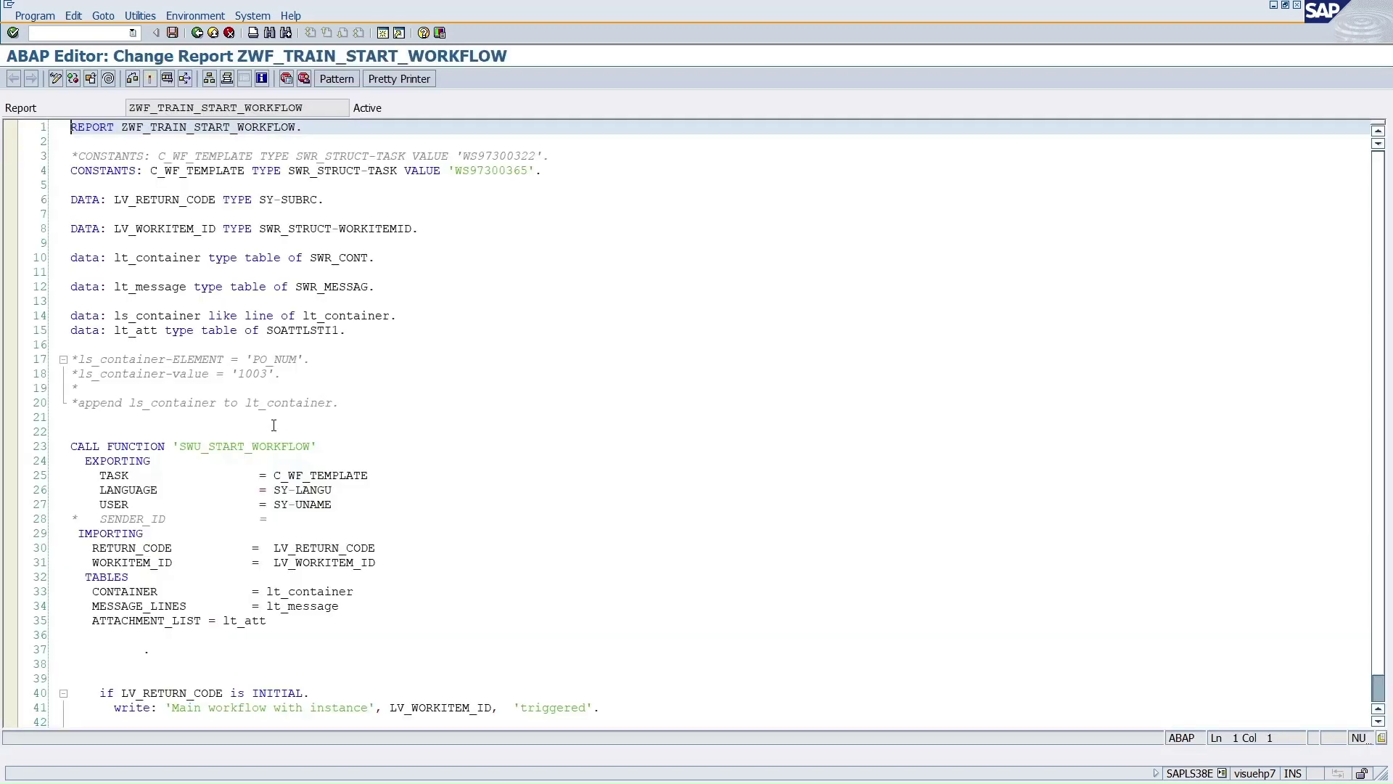
Set the value of constant C_WF_TEMPLATE to 'WS97300364' in the report
left_click(352, 408)
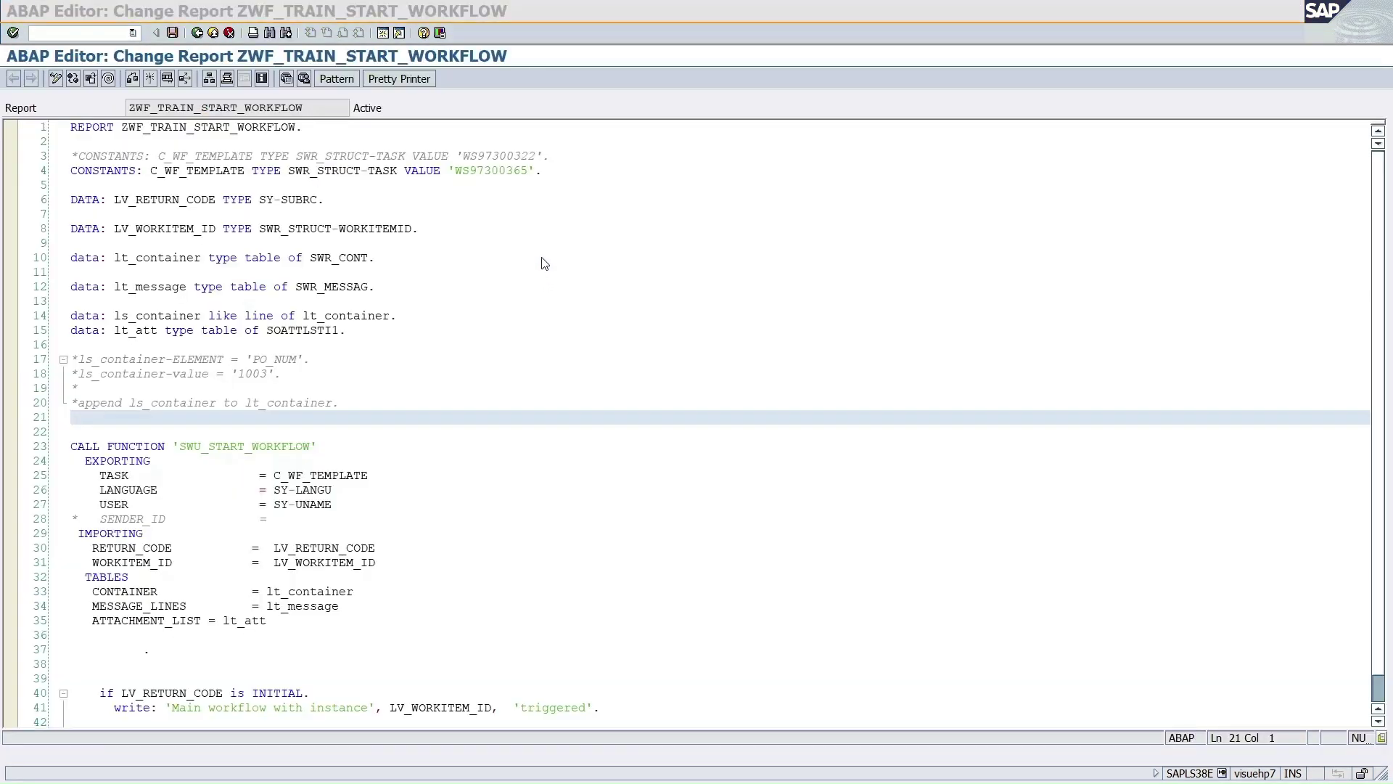
left_click_drag(529, 170, 454, 171)
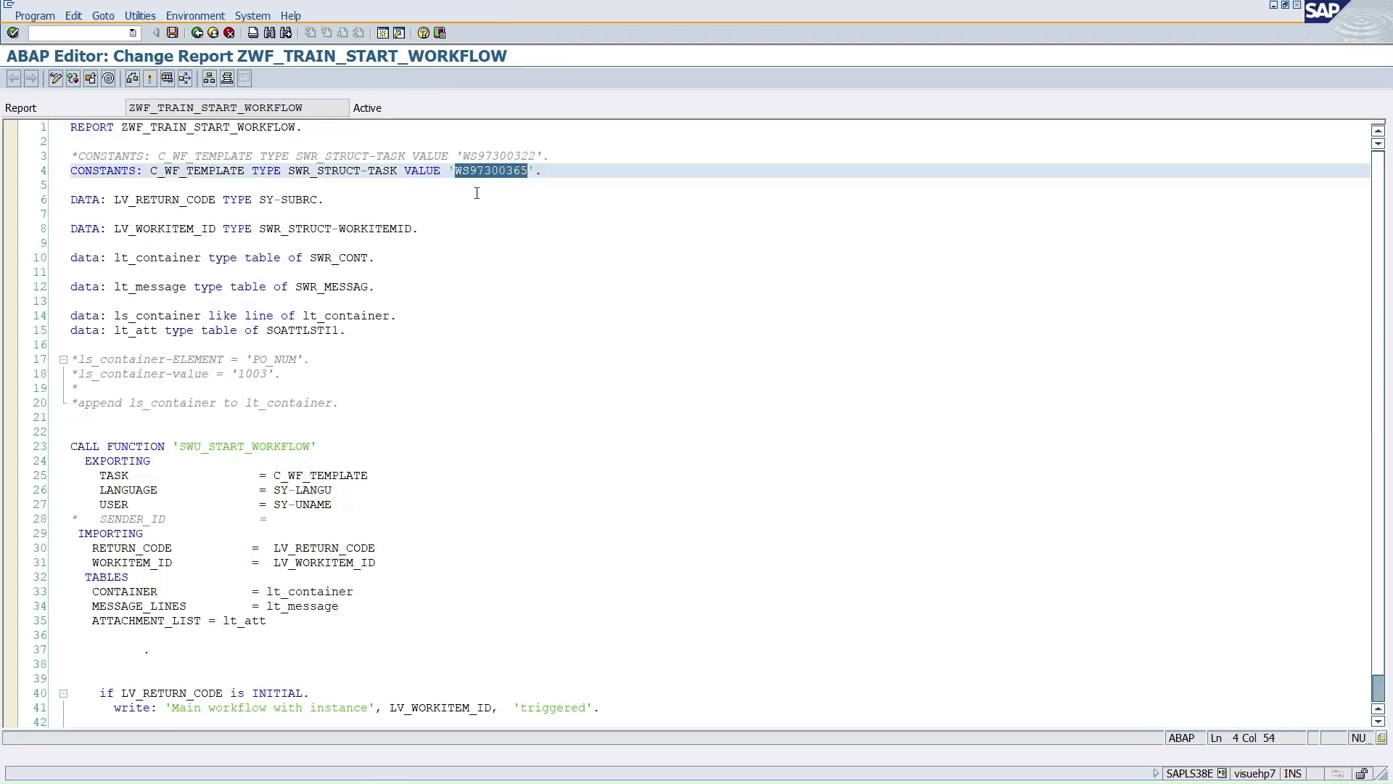
type("WS97300364")
left_click(135, 373)
key("Down")
key("Down")
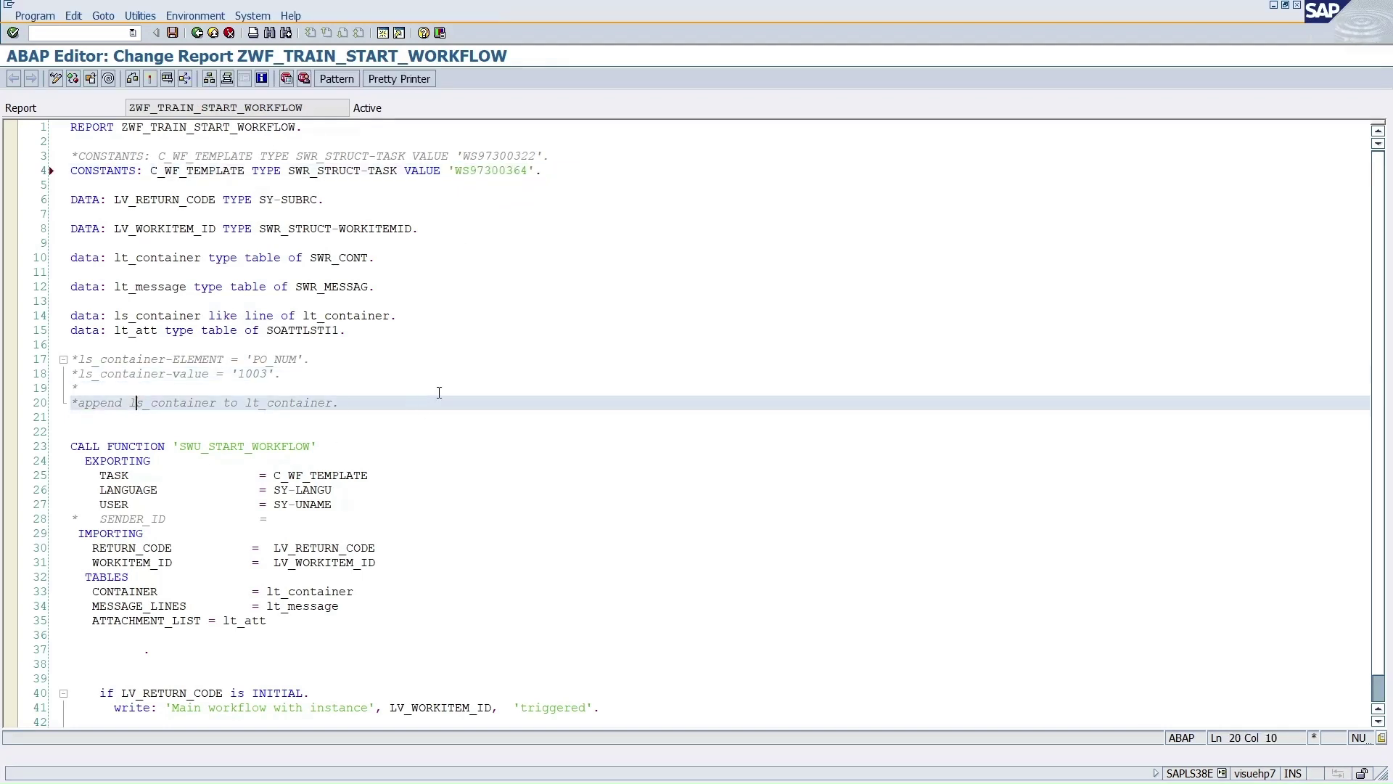
Review the commented-out container lines and the remaining code, and activate report ZWF_TRAIN_START_WORKFLOW
left_click_drag(340, 402, 71, 359)
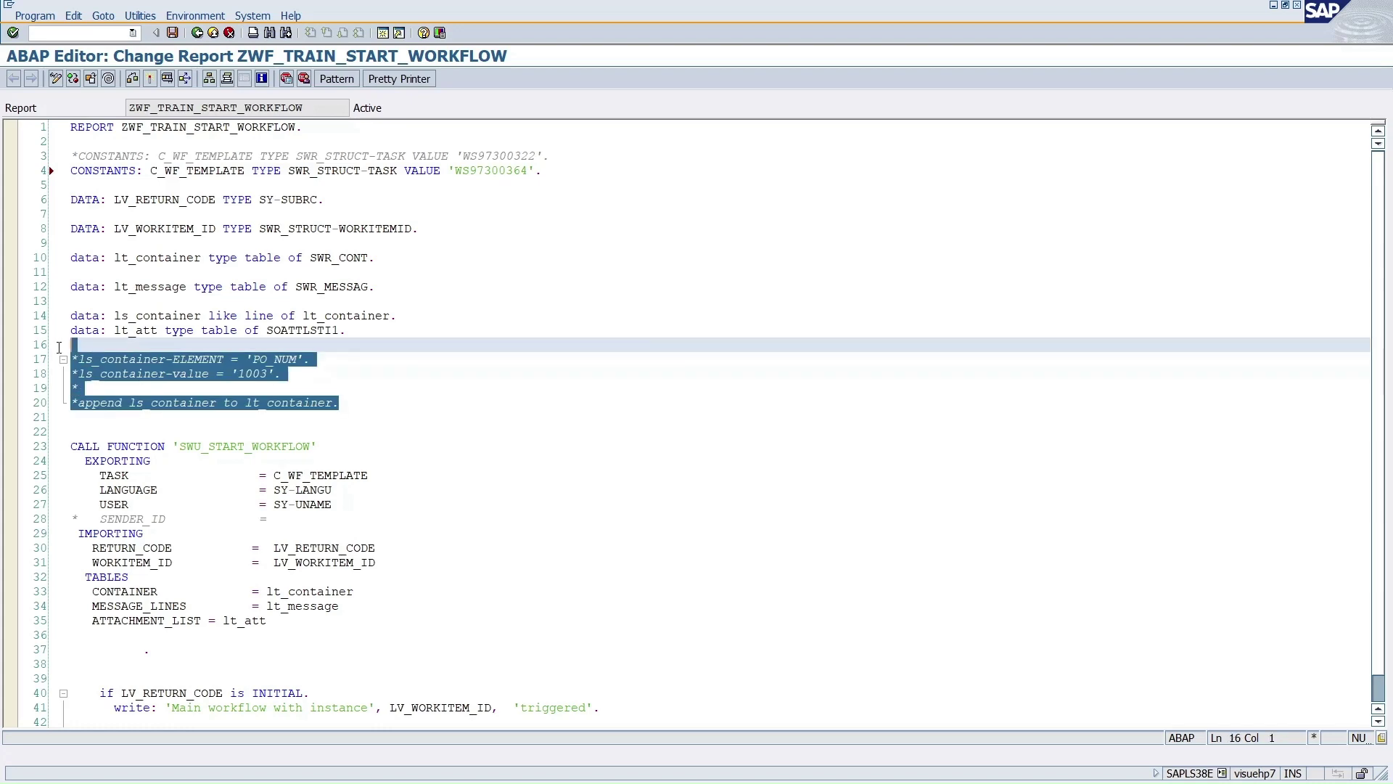
left_click(289, 624)
scroll(287, 609, "down", 4)
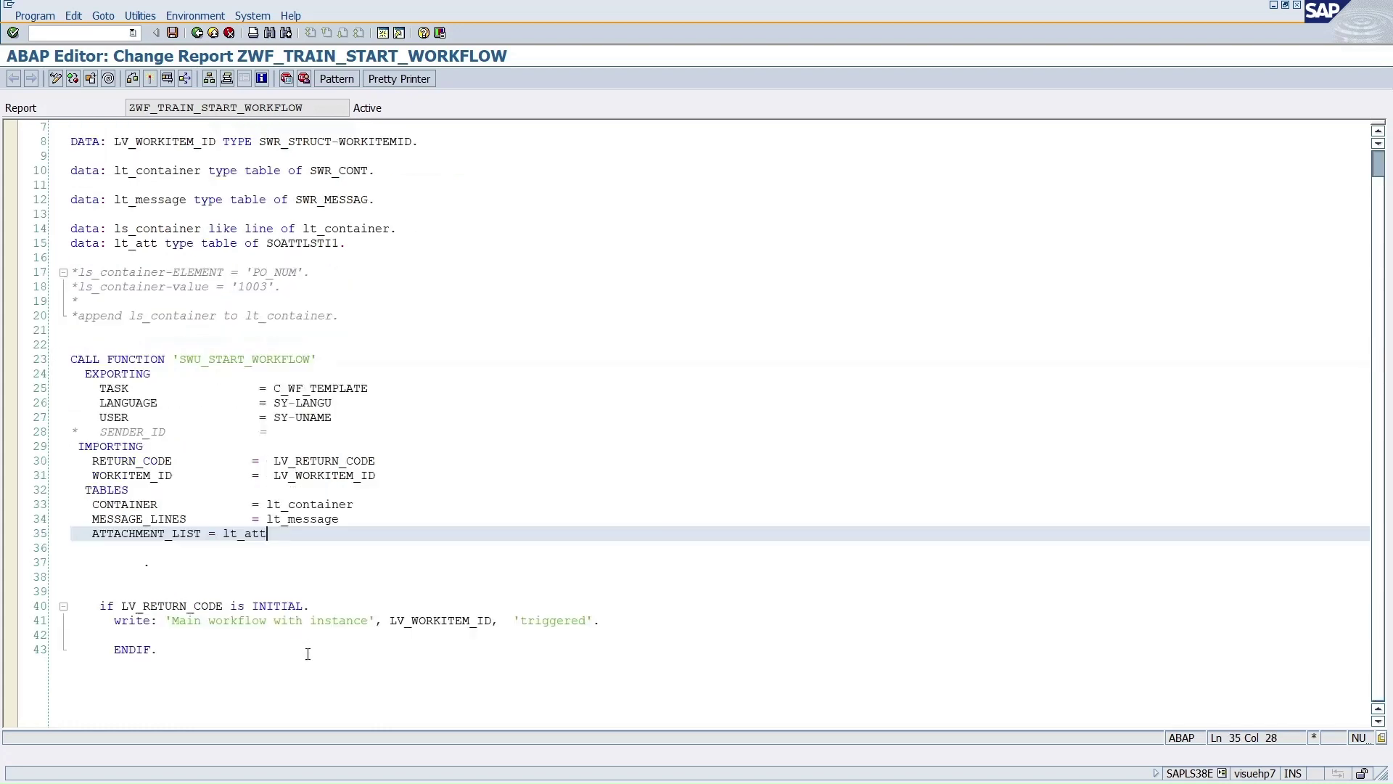
scroll(284, 580, "up", 4)
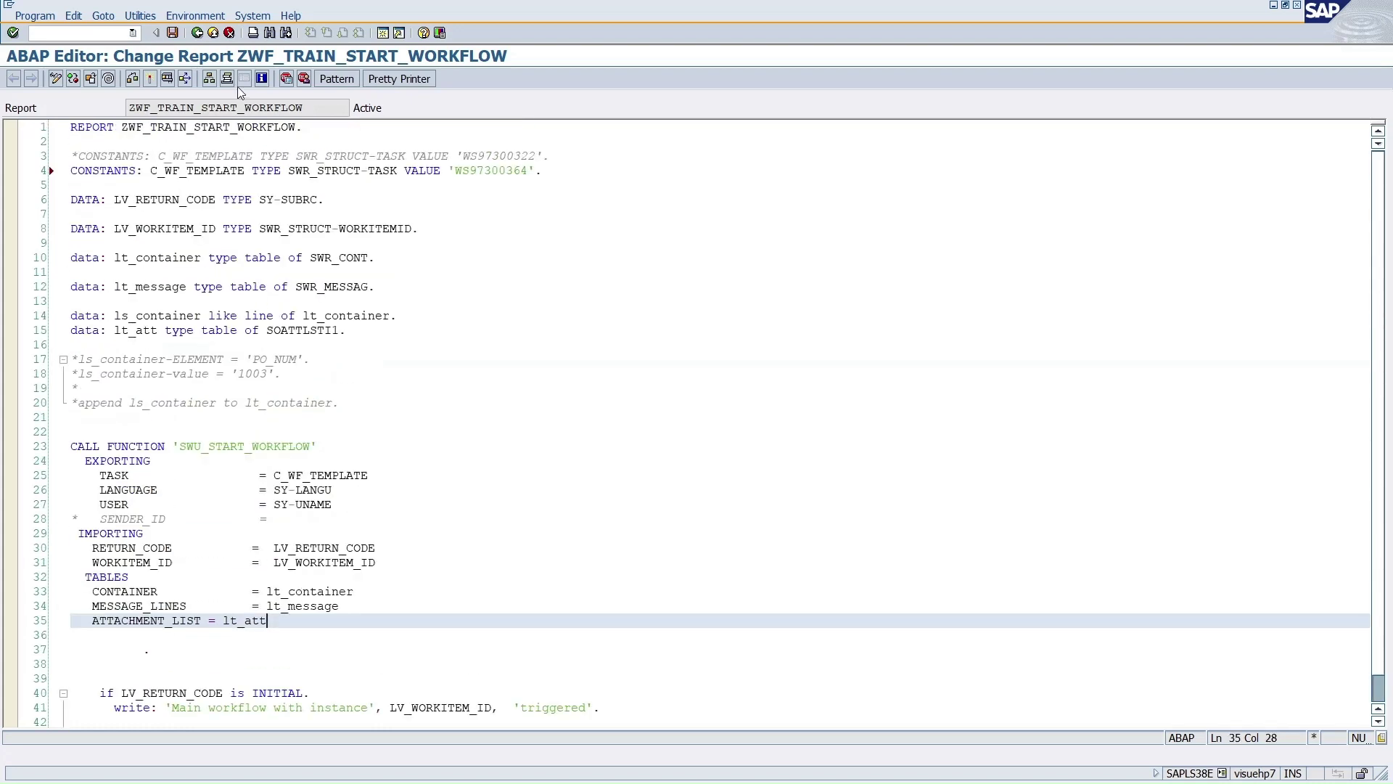
left_click(151, 77)
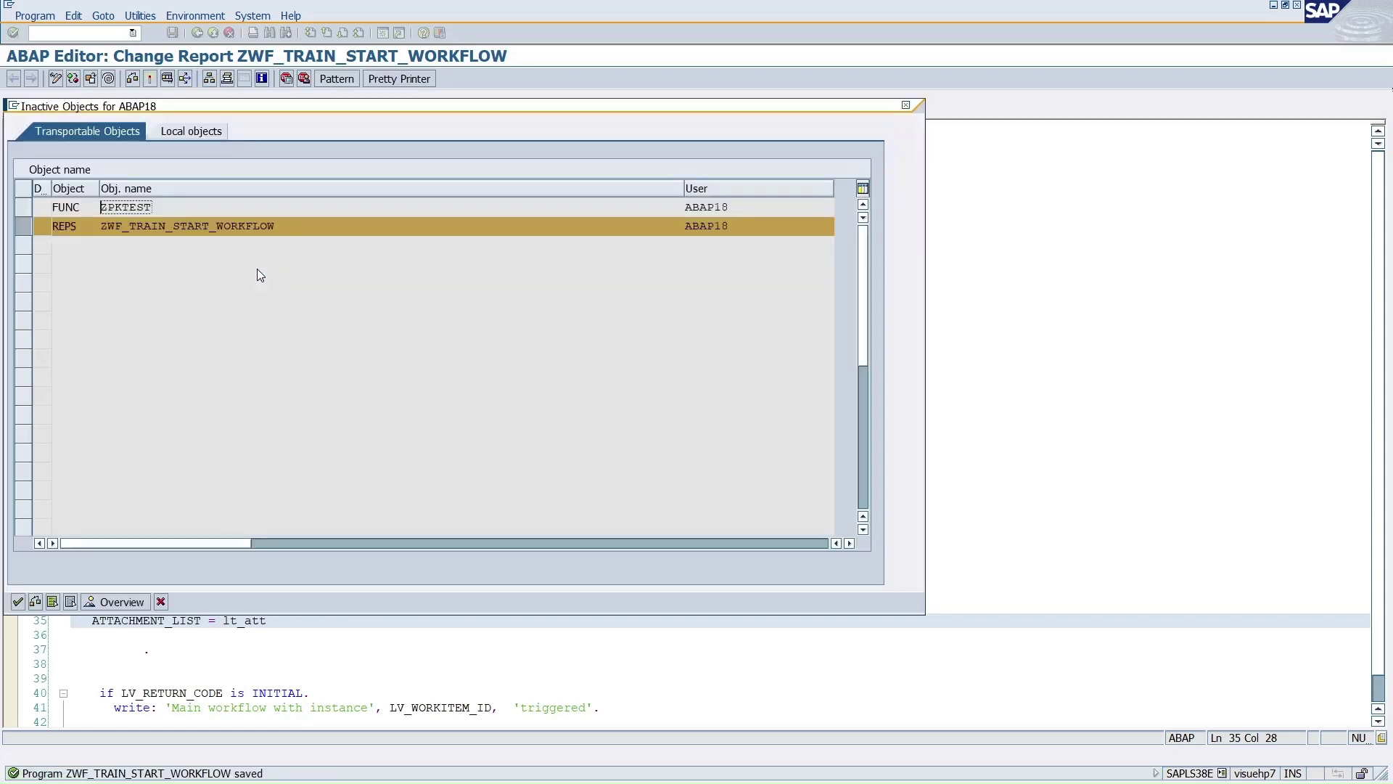
key("Return")
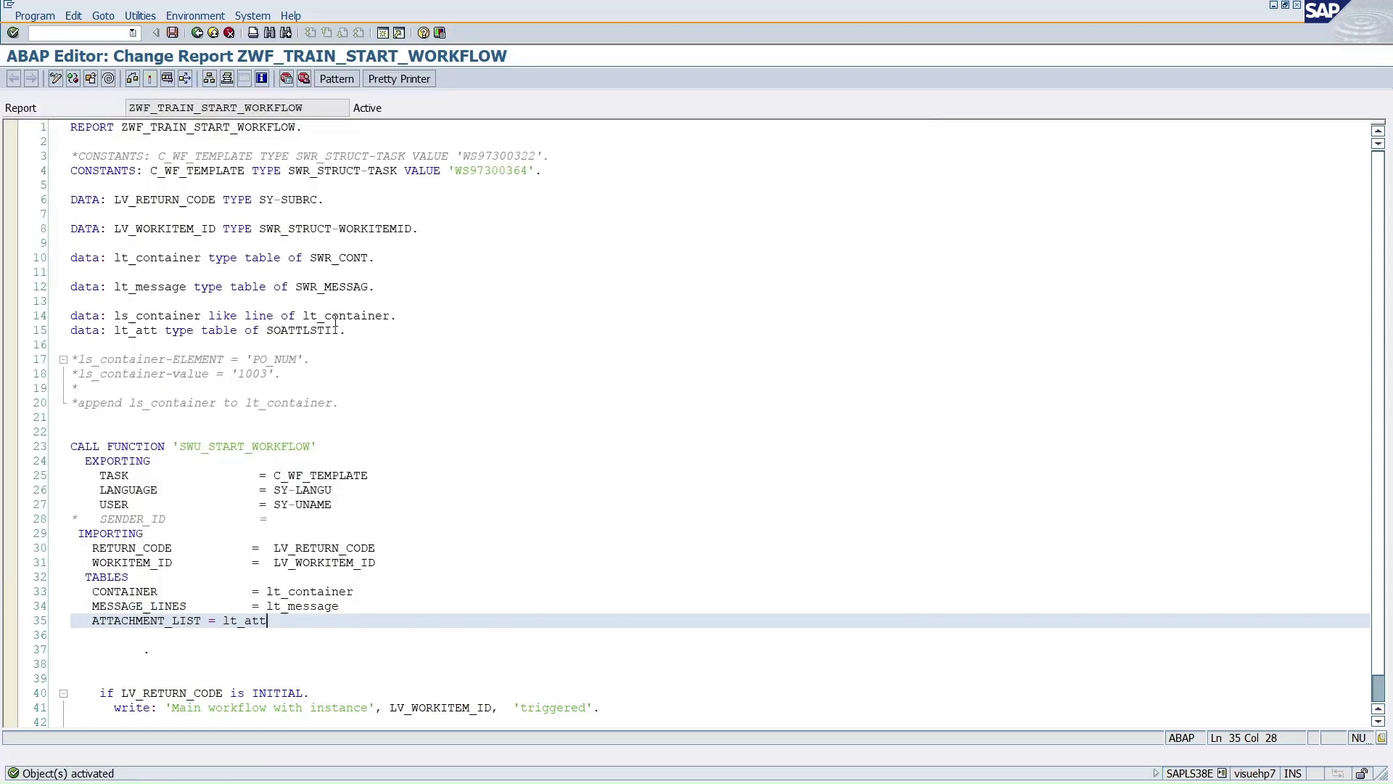
Execute the workflow test of WS97300364 once more, cancel its decision screen and return to the ABAP Editor
key("alt+Tab")
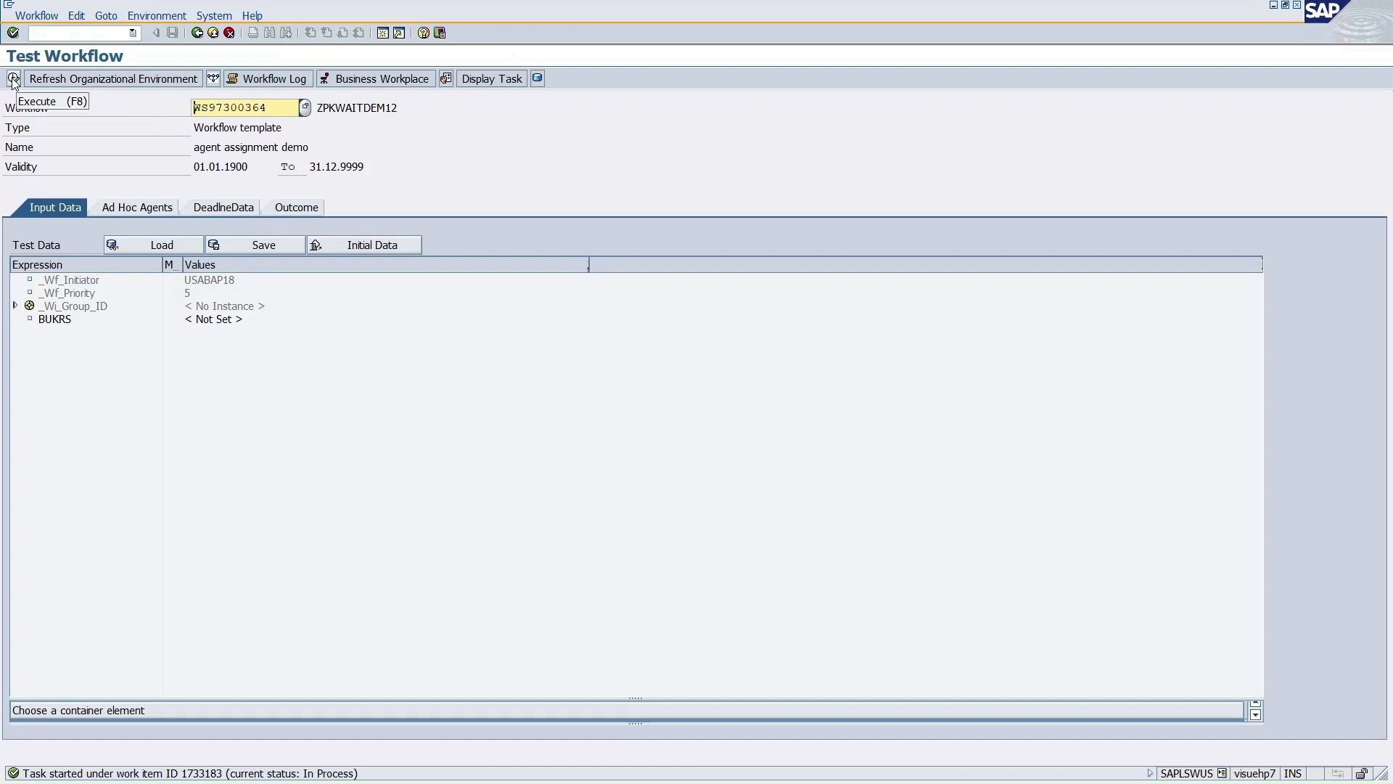
left_click(13, 78)
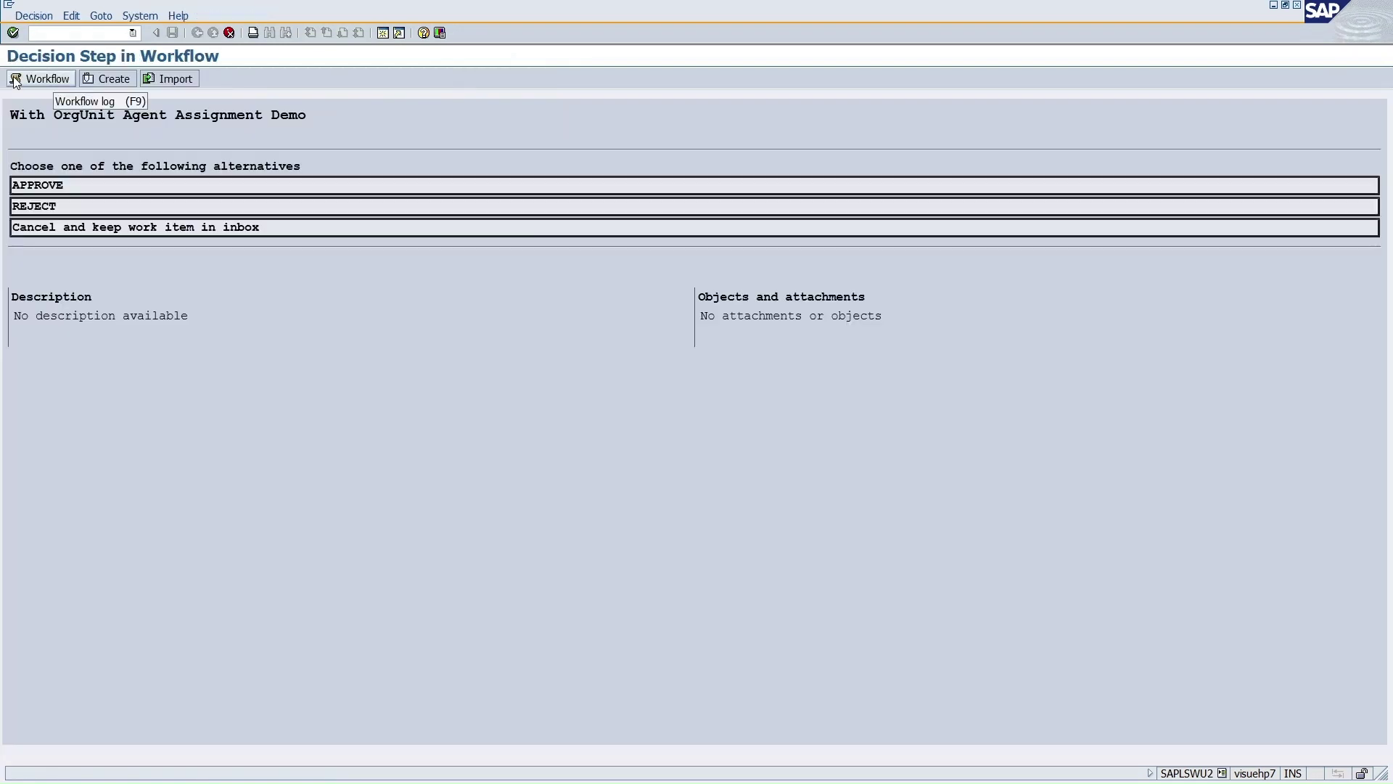
left_click(230, 34)
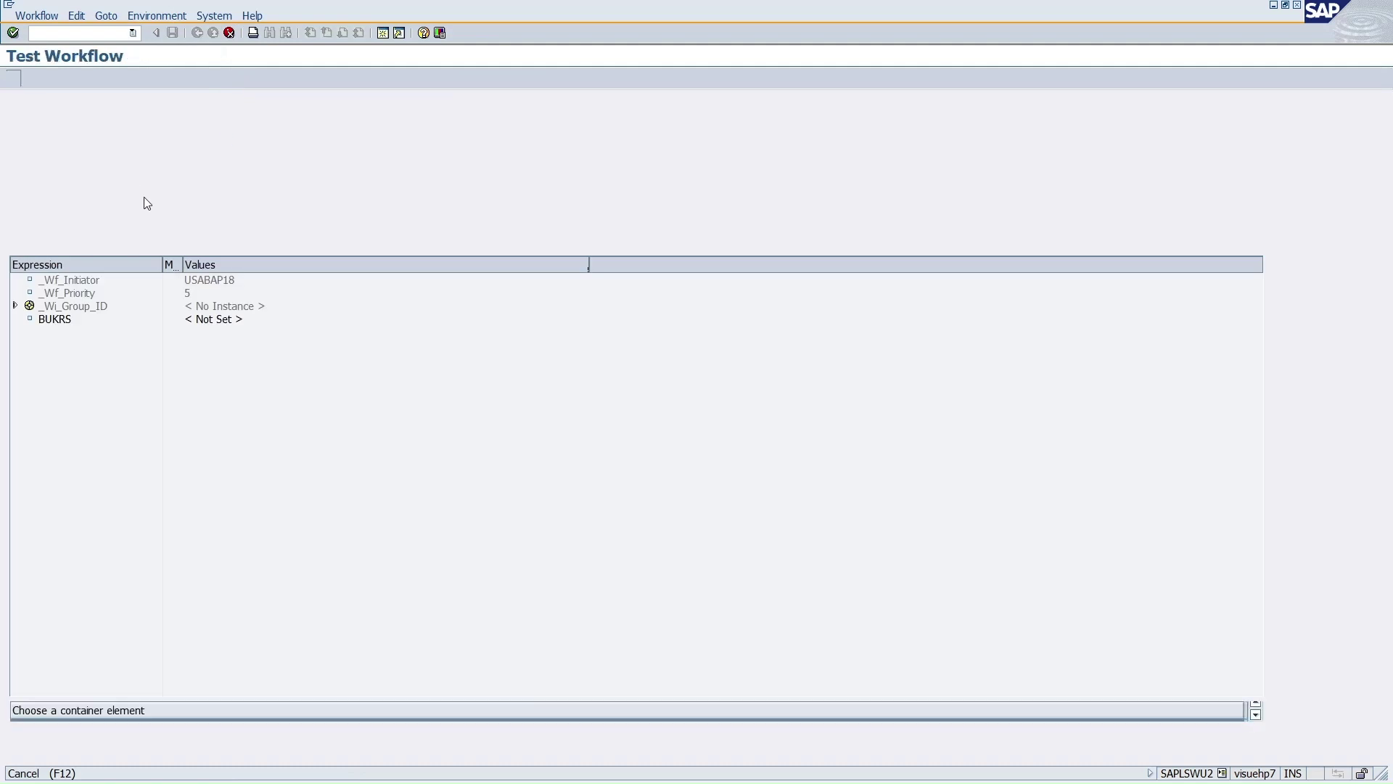
key("F3")
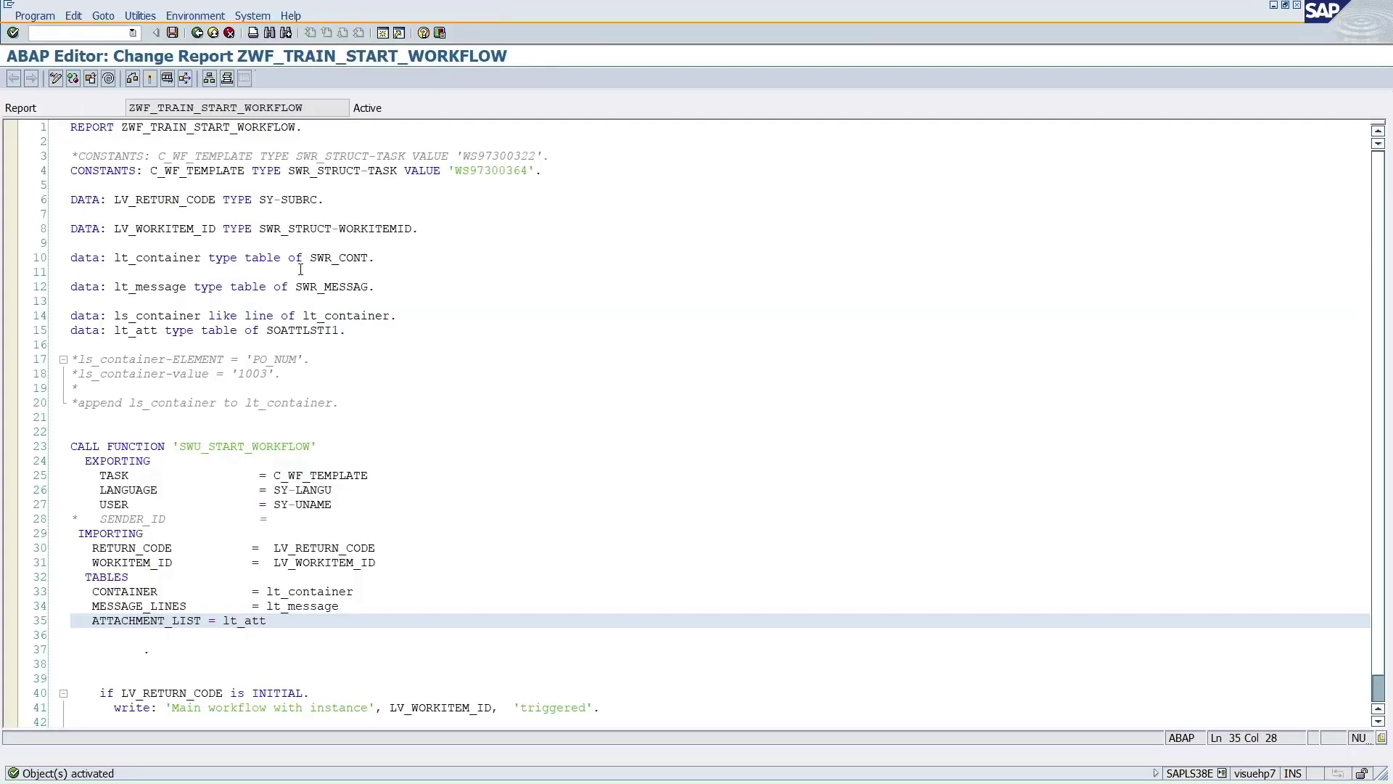
Run the report to start the workflow programmatically and copy the triggered workflow instance number
left_click(167, 76)
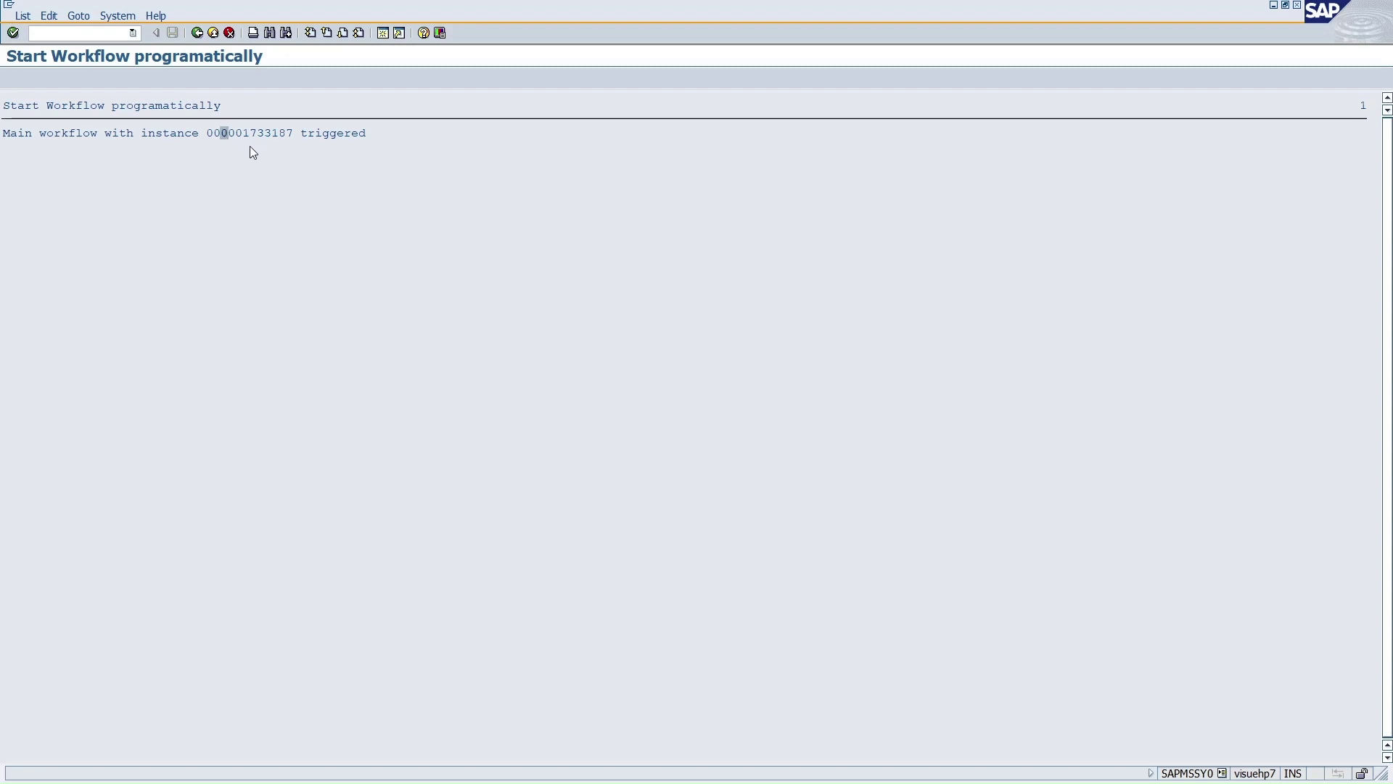
key("ctrl+y")
left_click_drag(207, 133, 296, 133)
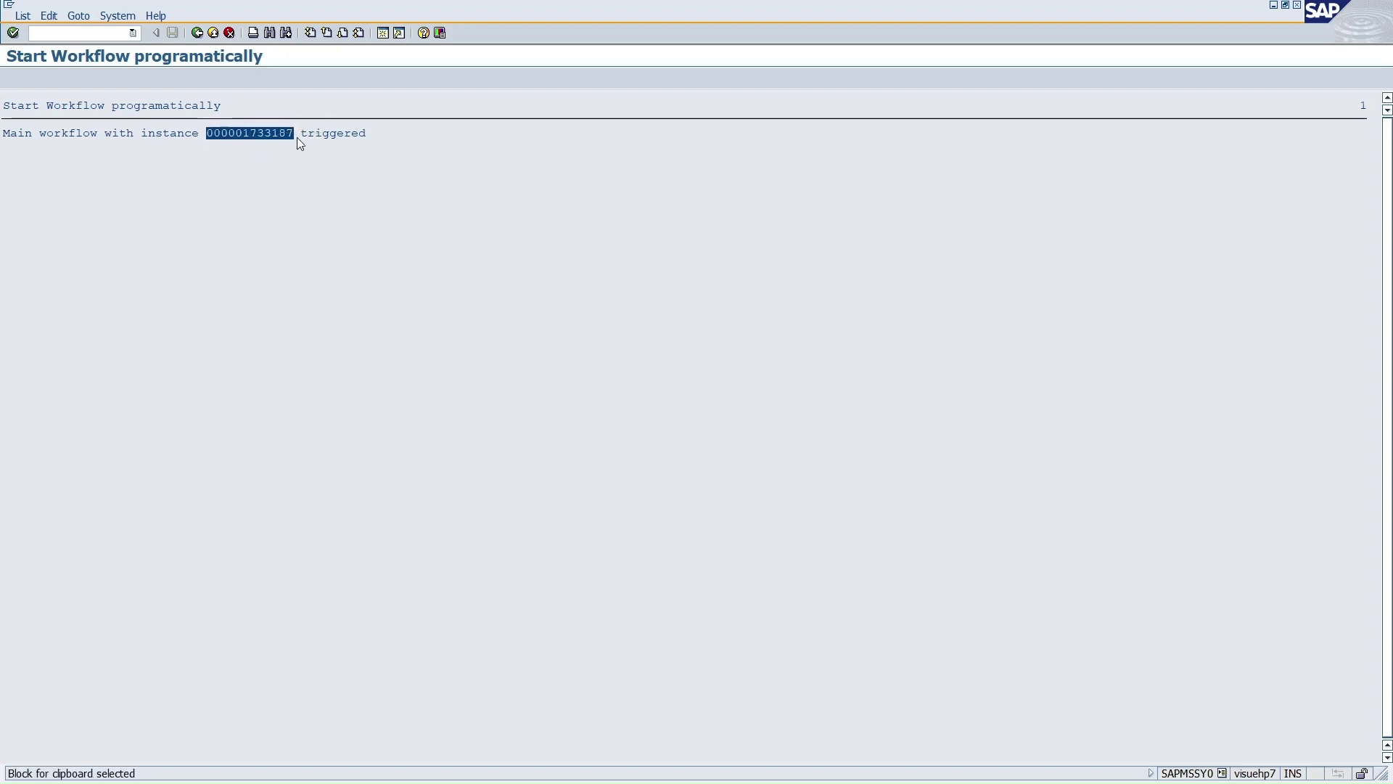
key("ctrl+c")
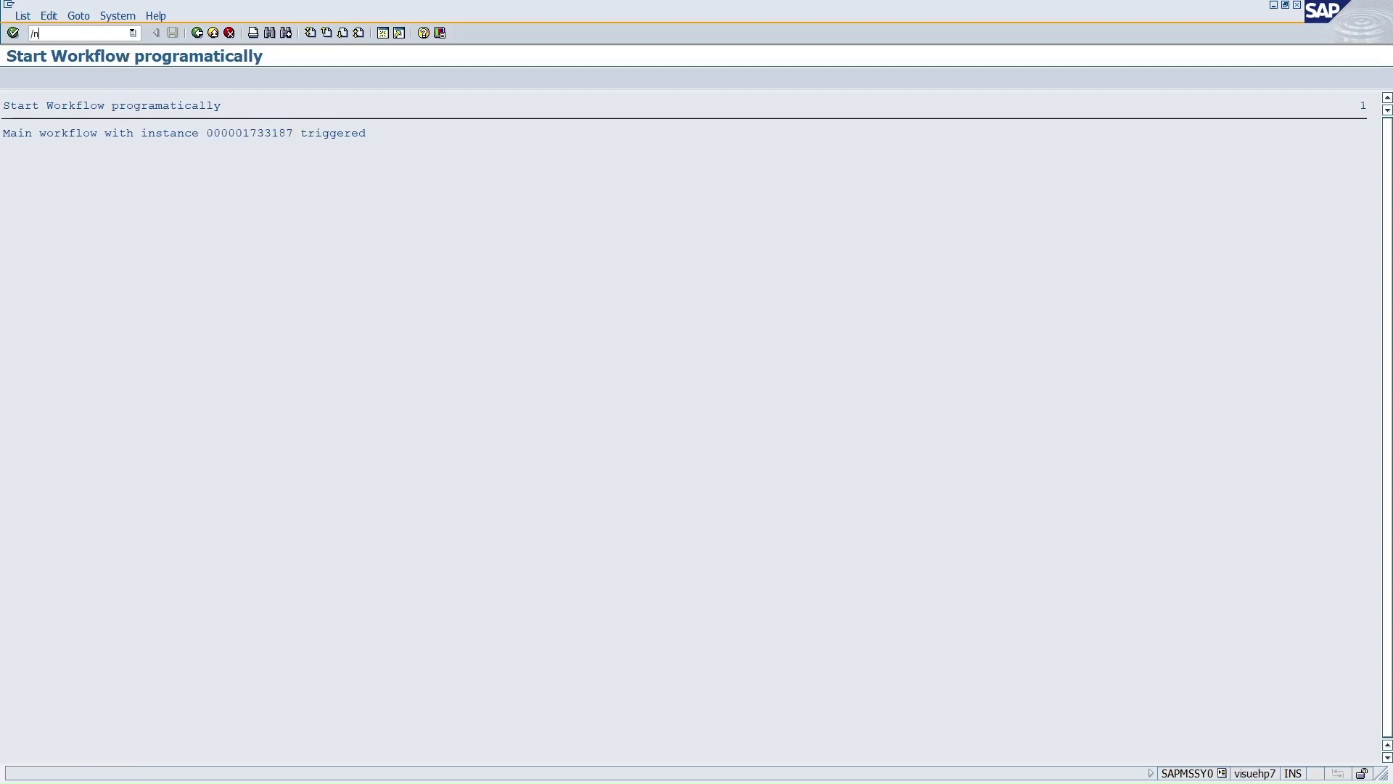
left_click(55, 30)
type("/nswi1")
key("Return")
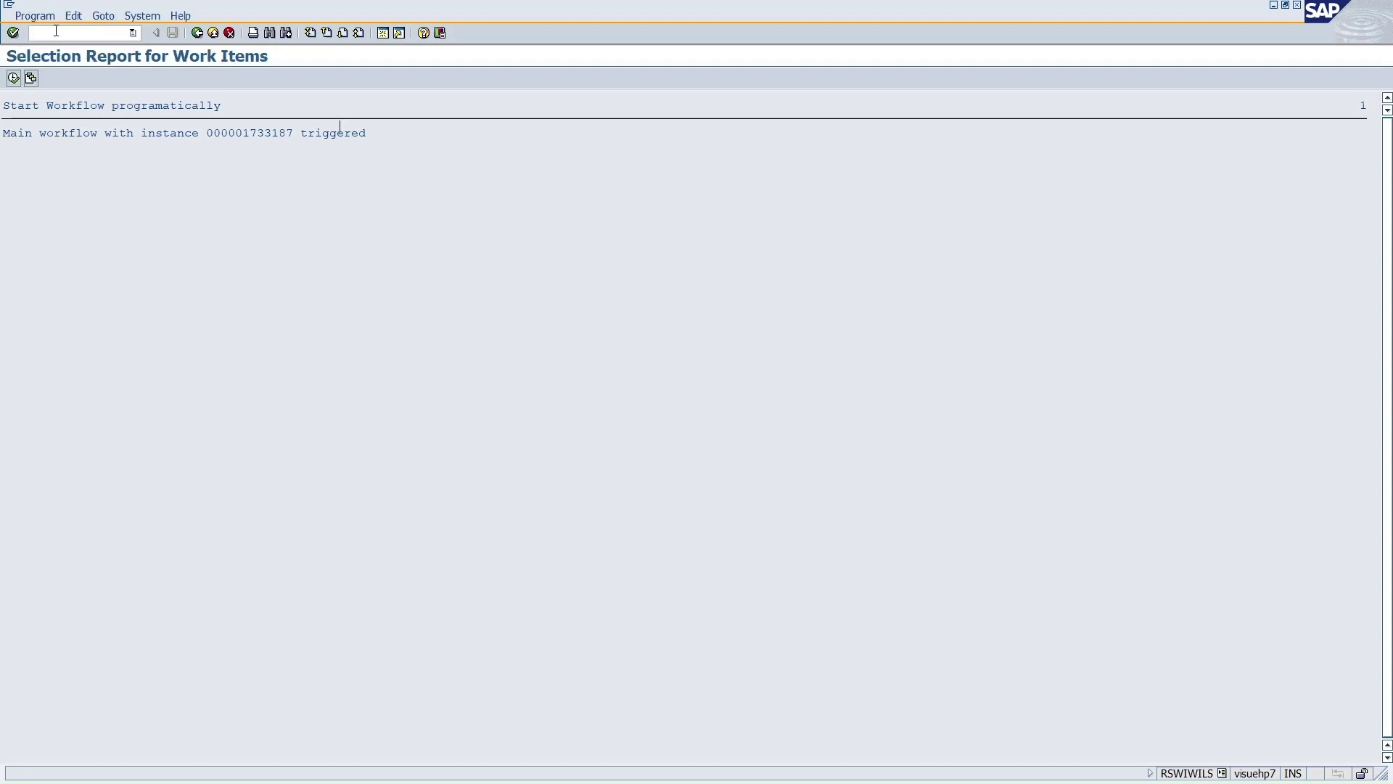
key("ctrl+v")
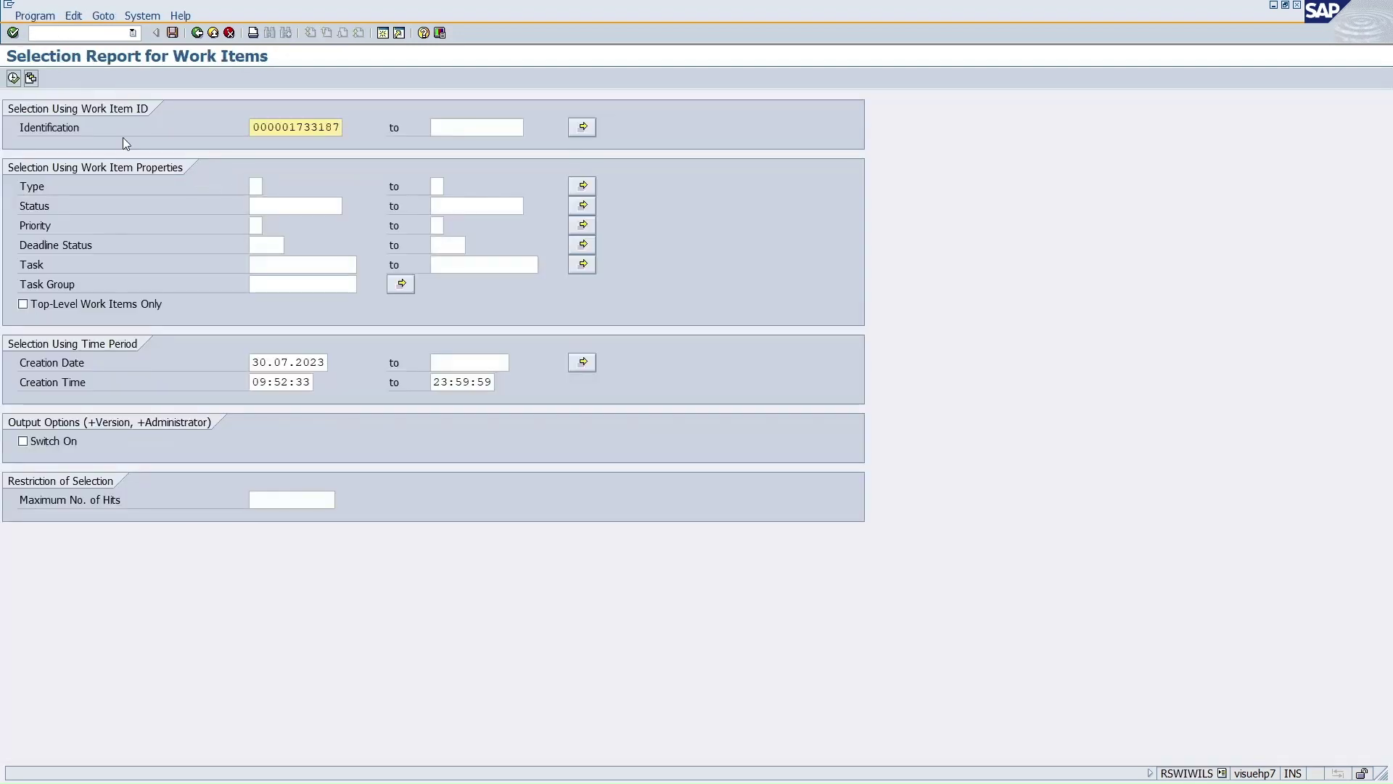
left_click(15, 79)
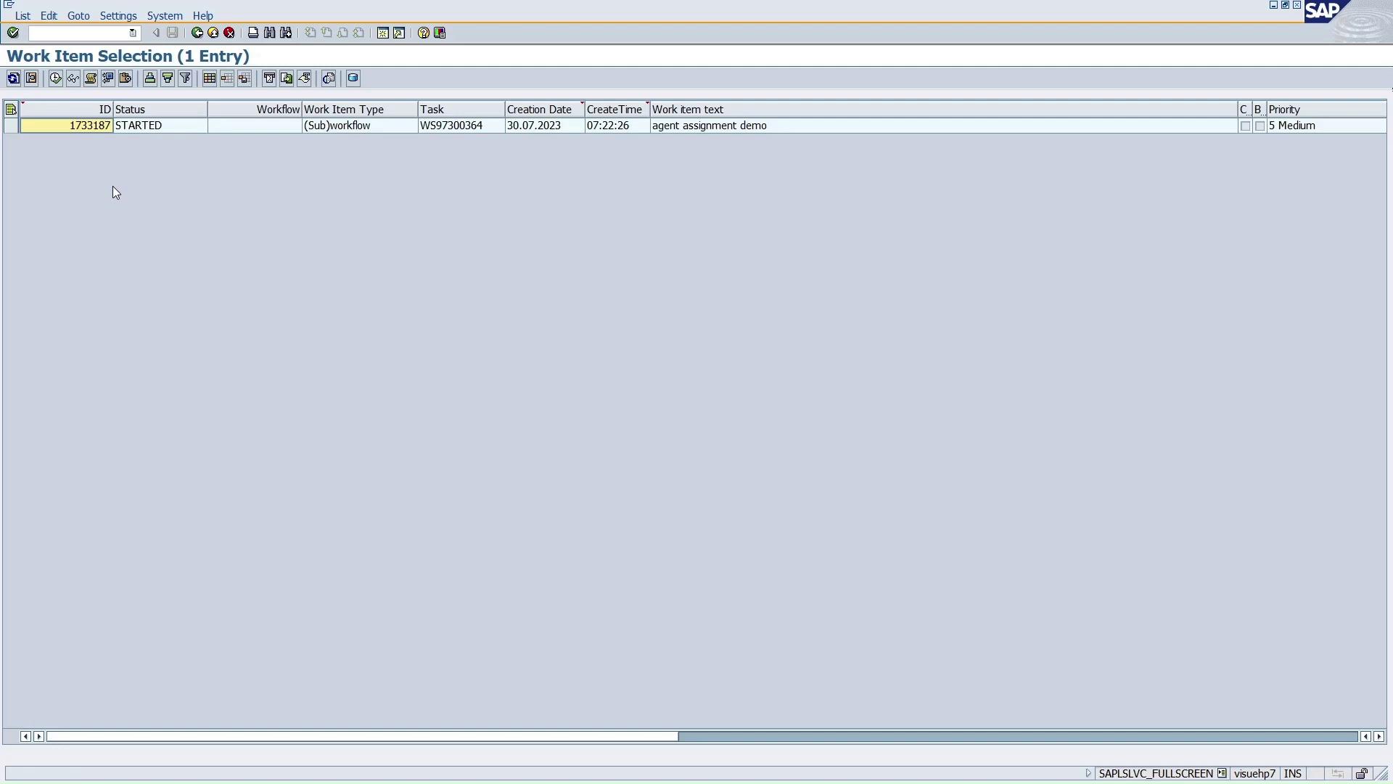
Open the workflow log of the listed work item and check the possible agents of its decision step
left_click(13, 126)
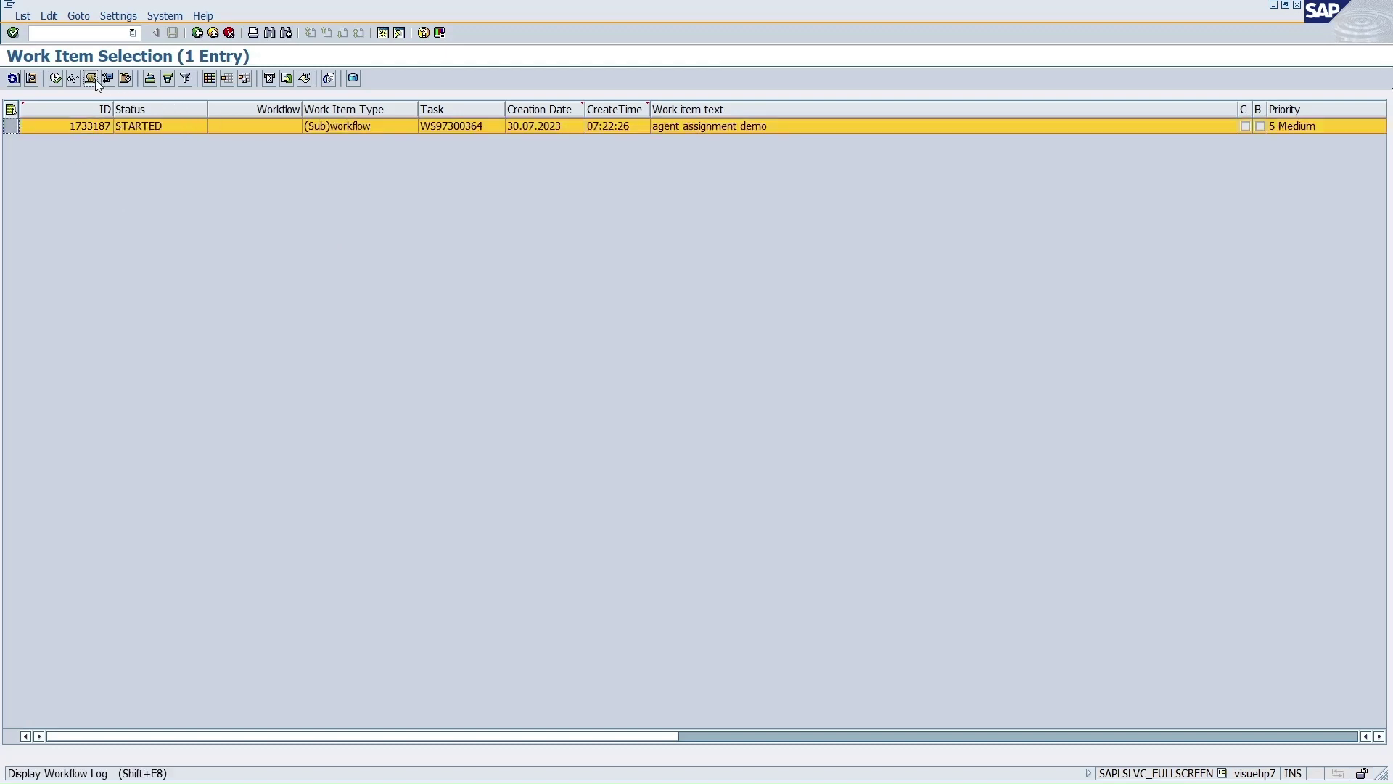
left_click(94, 80)
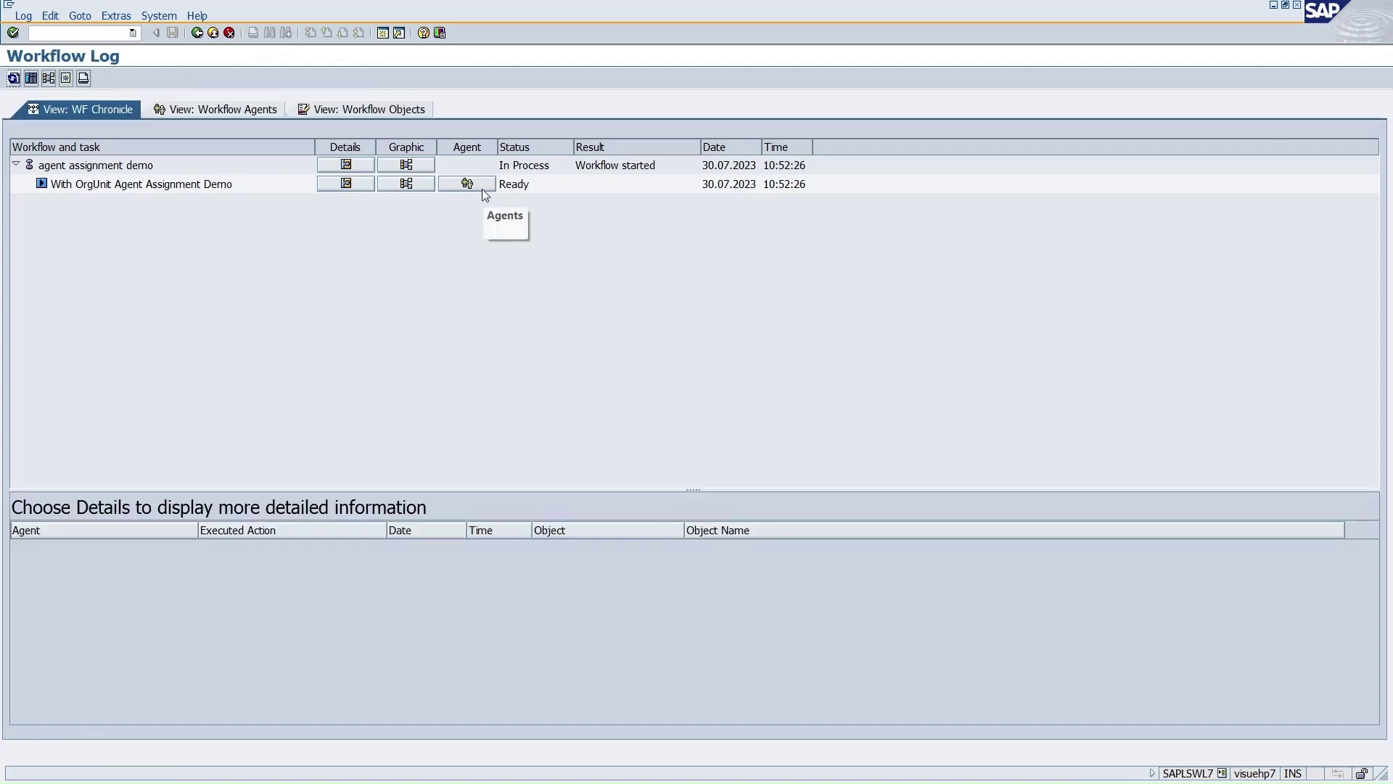
left_click(481, 185)
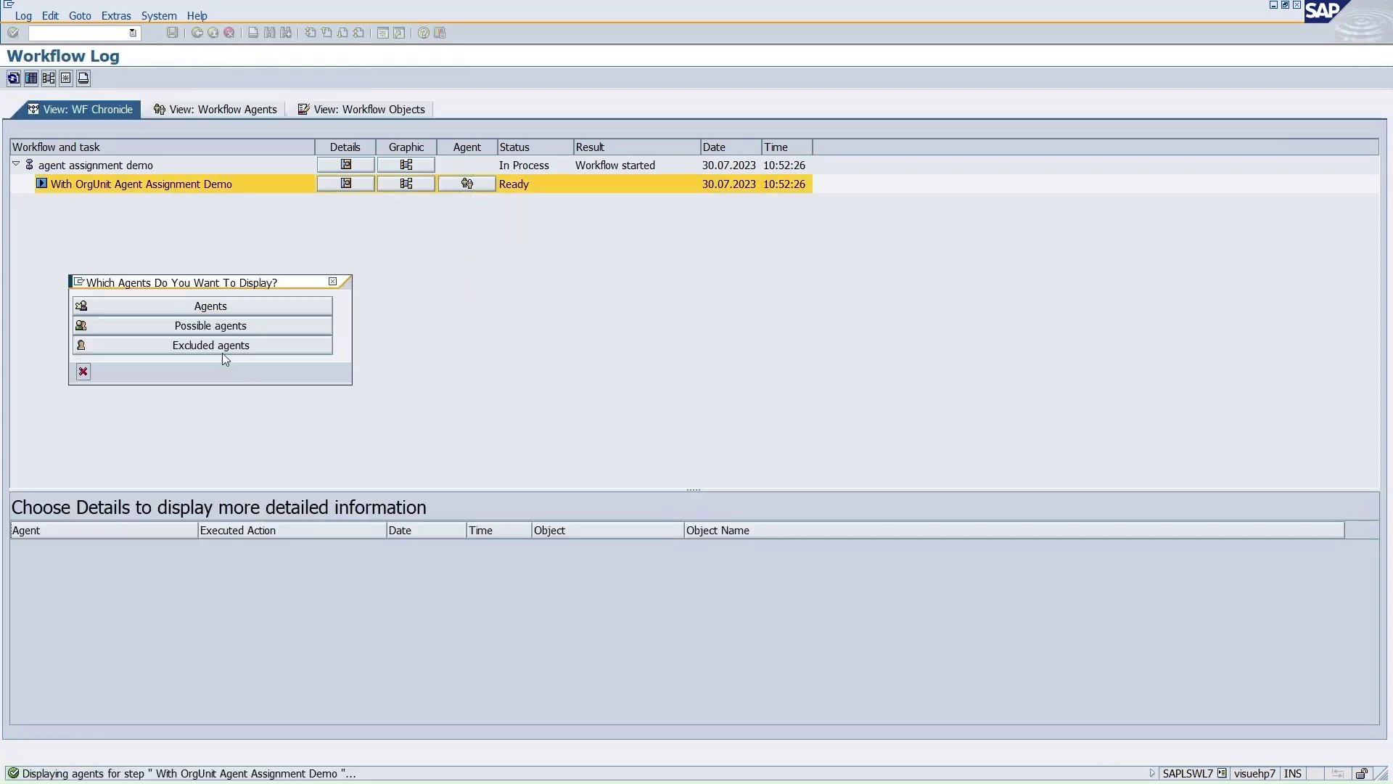
left_click(210, 326)
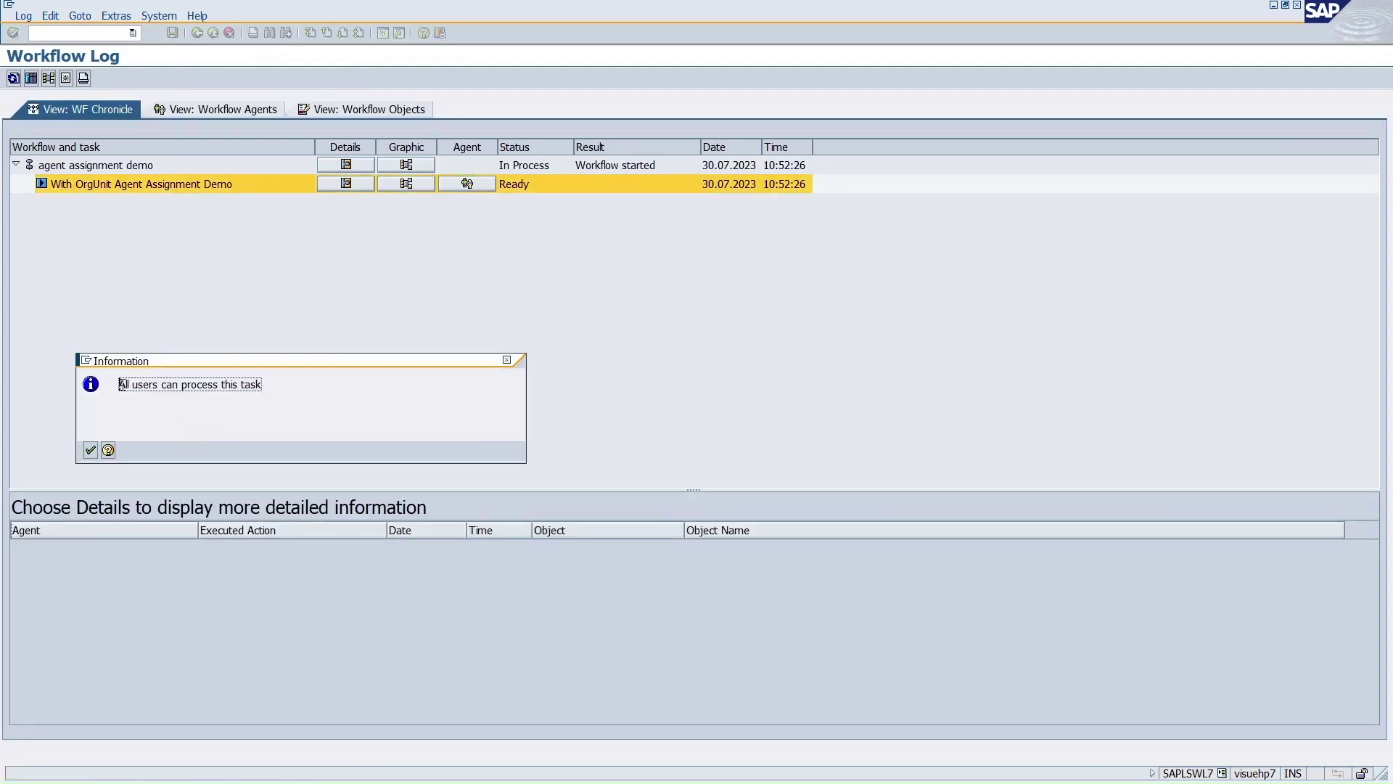
left_click_drag(120, 384, 290, 385)
left_click(506, 360)
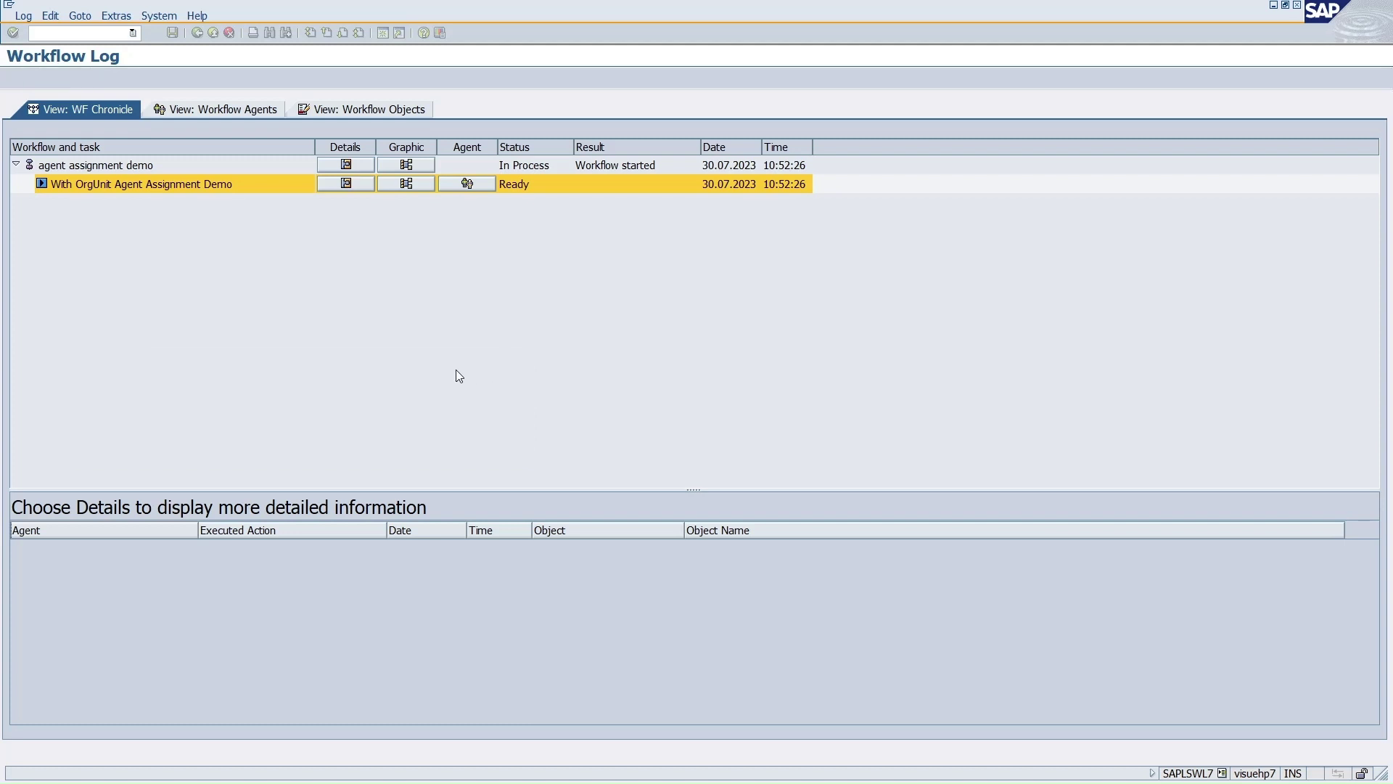
Check the selected agents of the decision step With OrgUnit Agent Assignment Demo in the workflow log, then close the agent selection
left_click(481, 187)
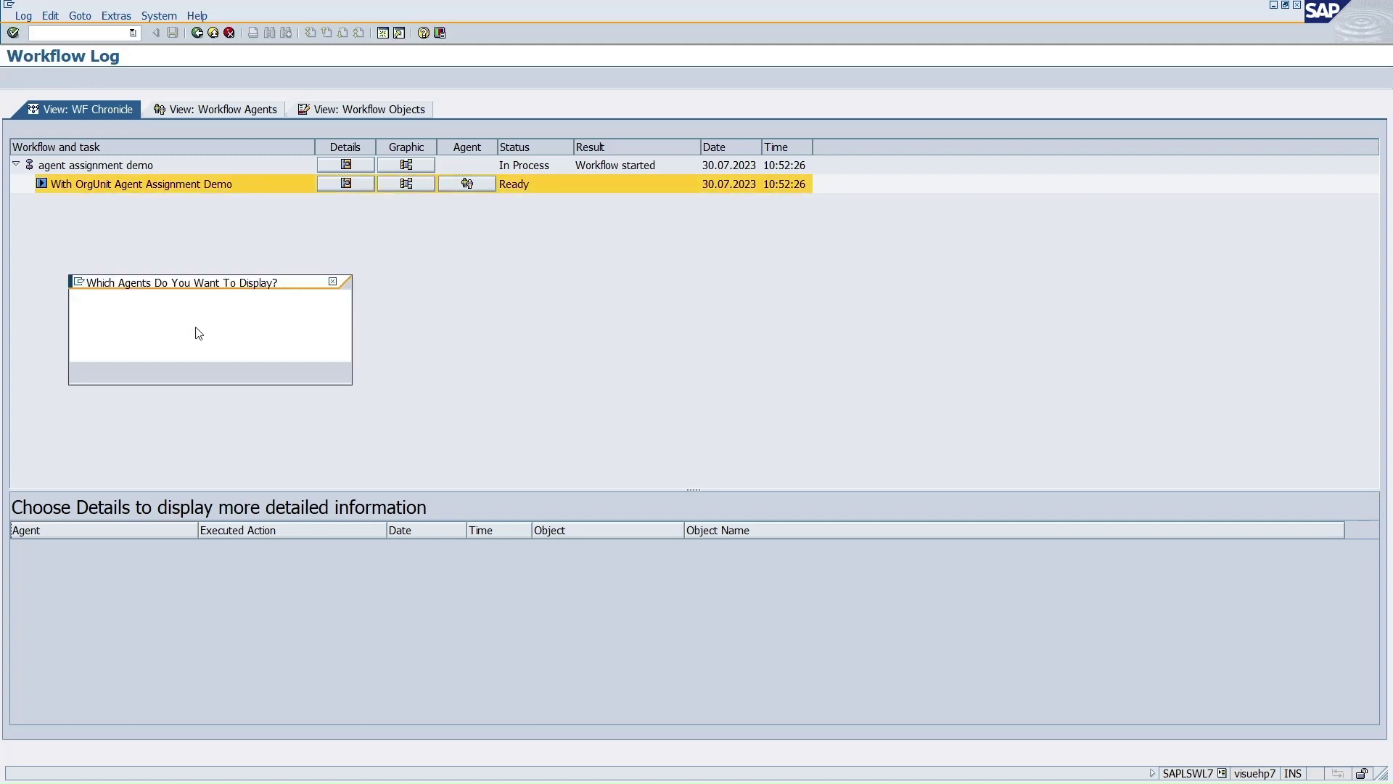
left_click(203, 305)
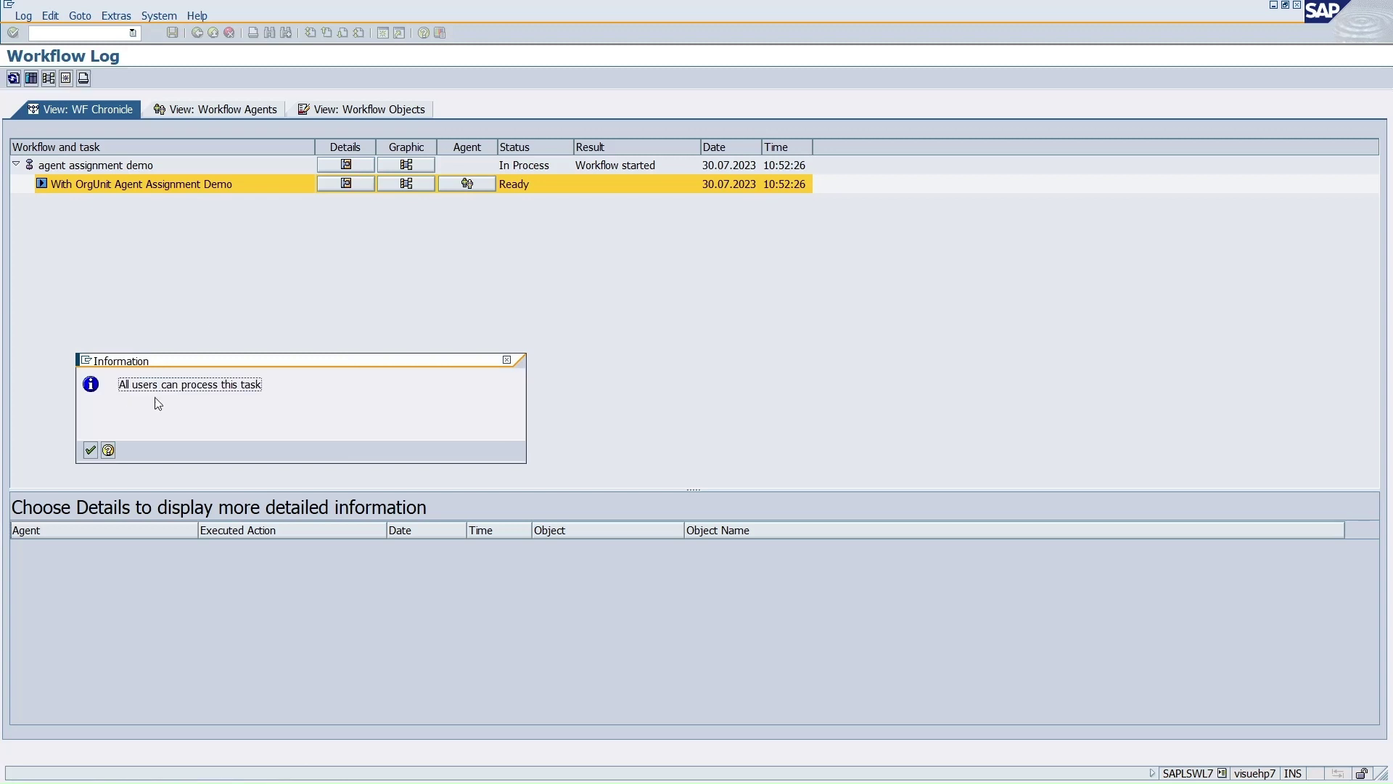
left_click_drag(119, 384, 284, 385)
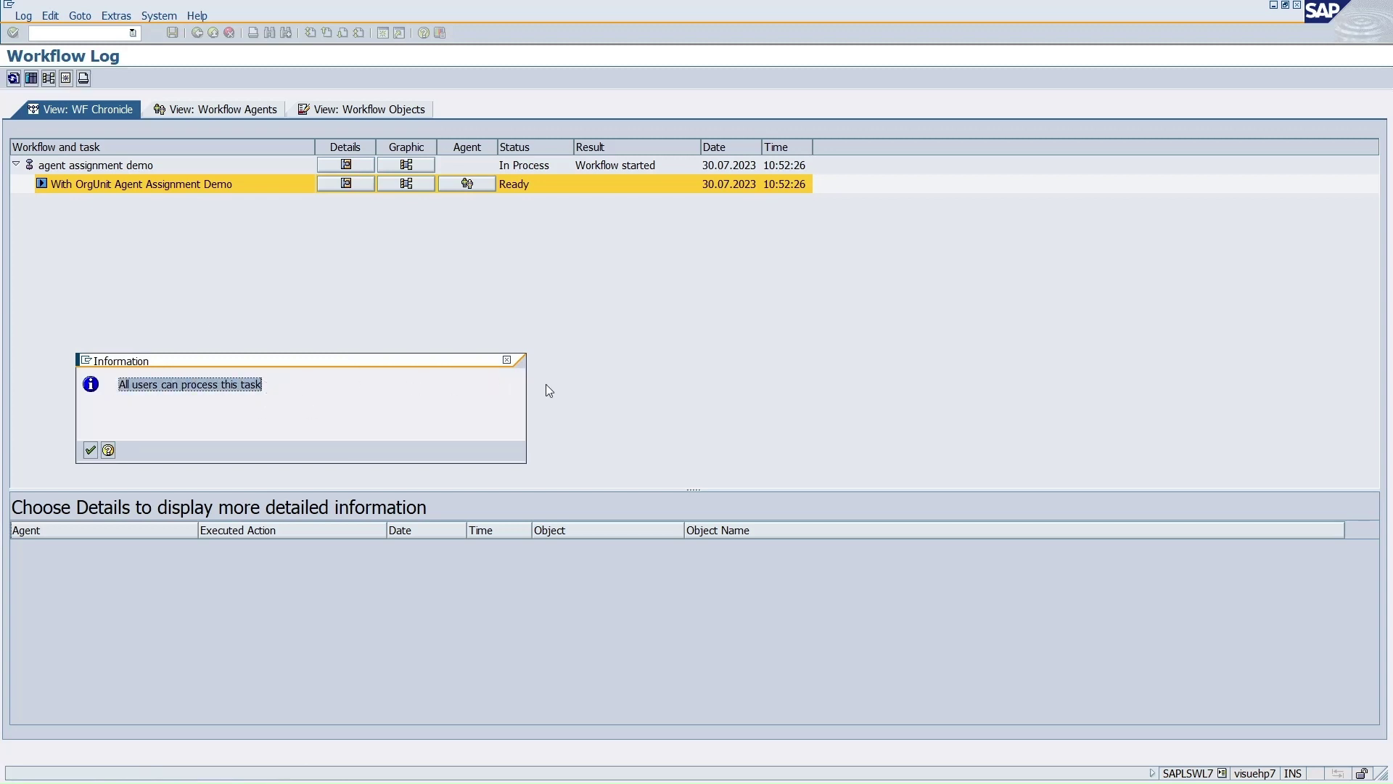
left_click(507, 360)
left_click(476, 185)
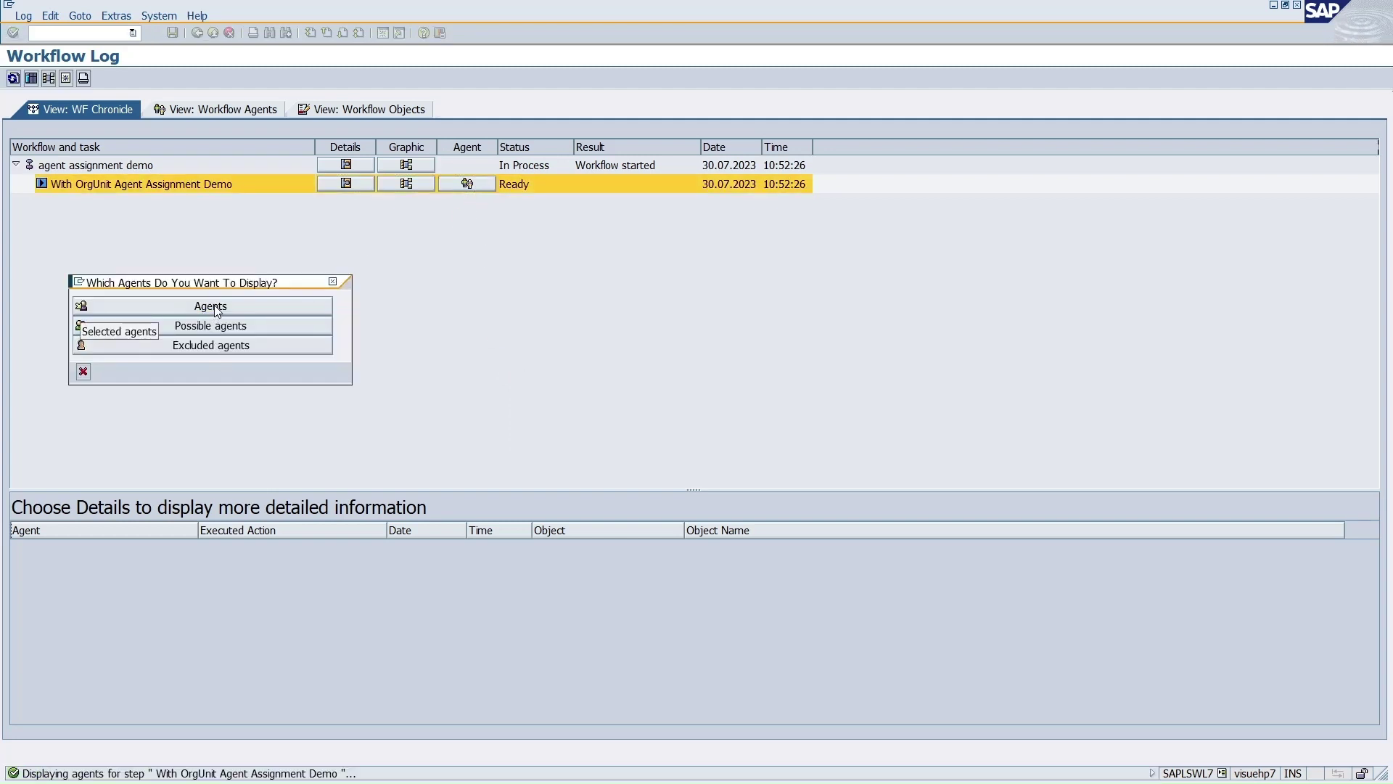
left_click(216, 307)
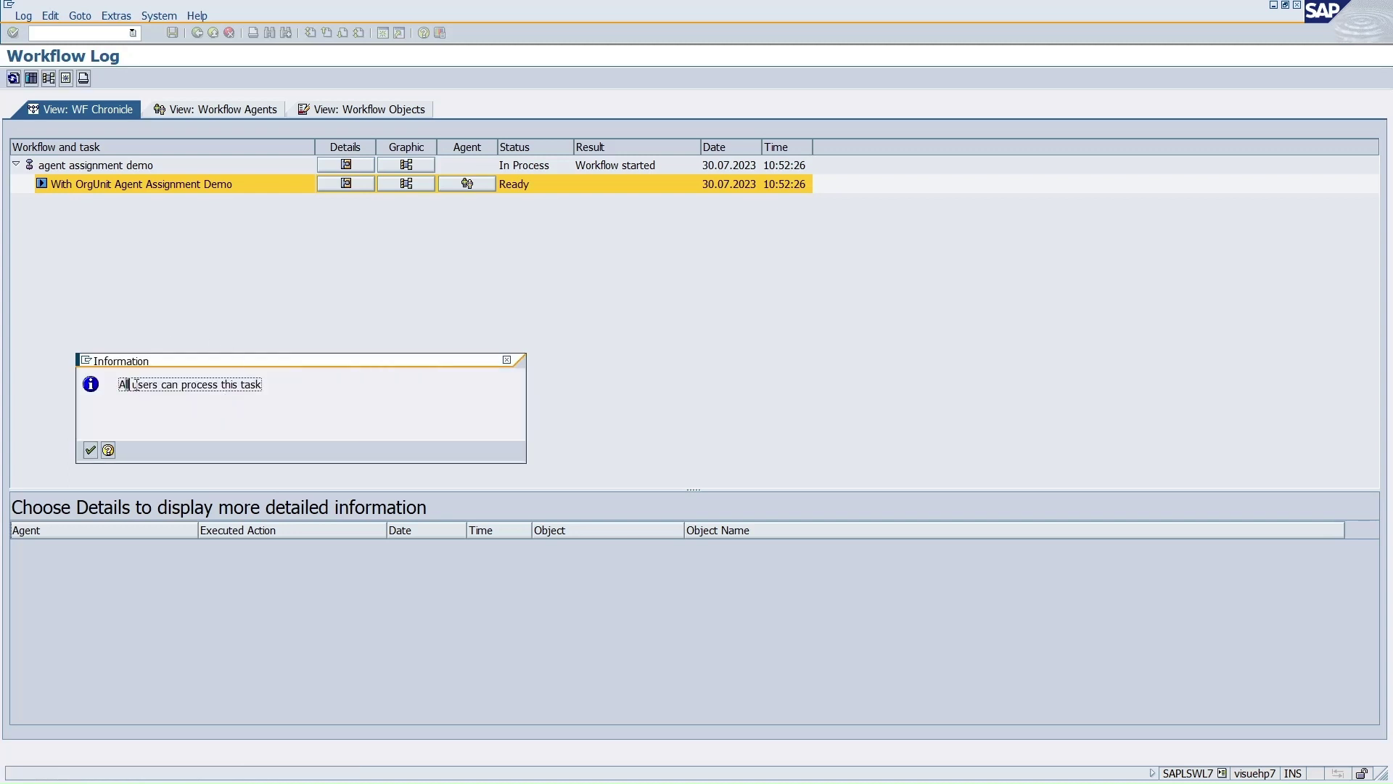
left_click(507, 359)
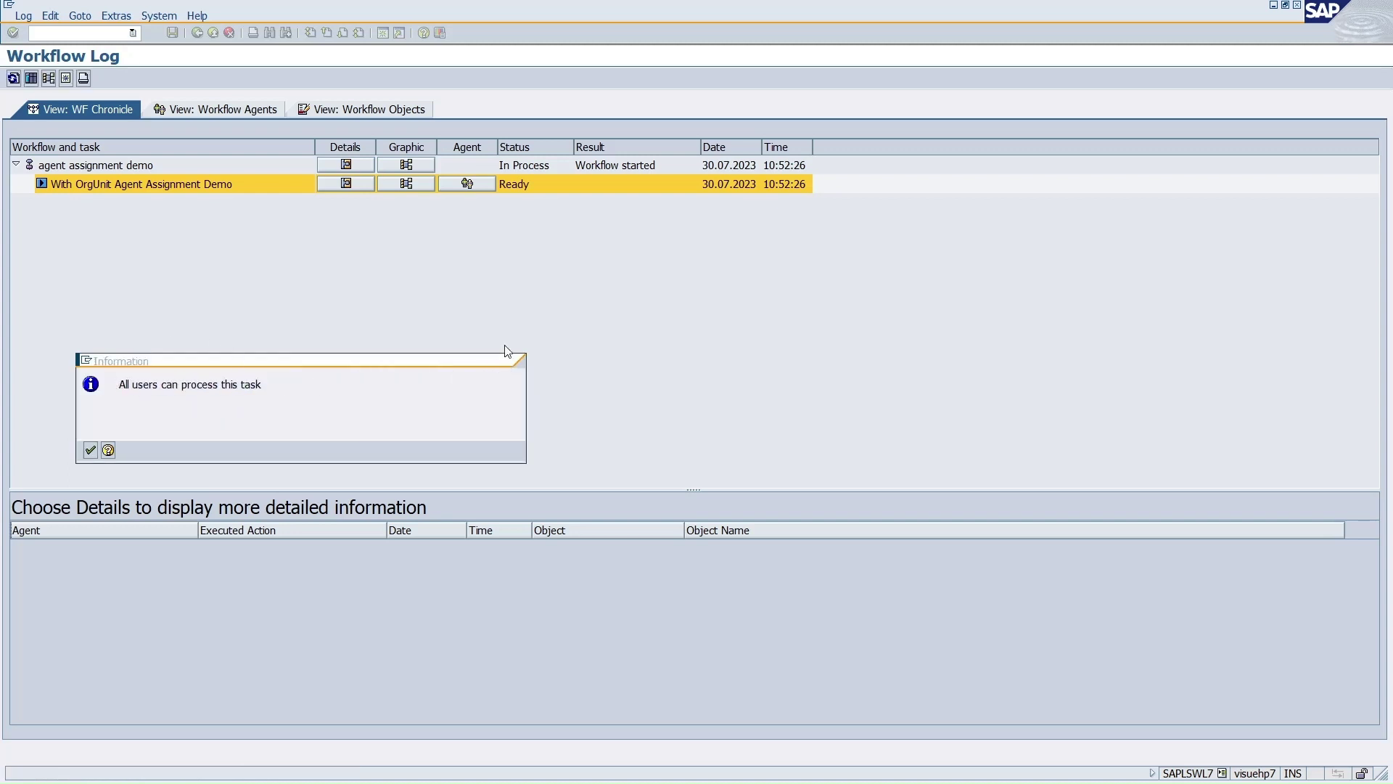
left_click(477, 185)
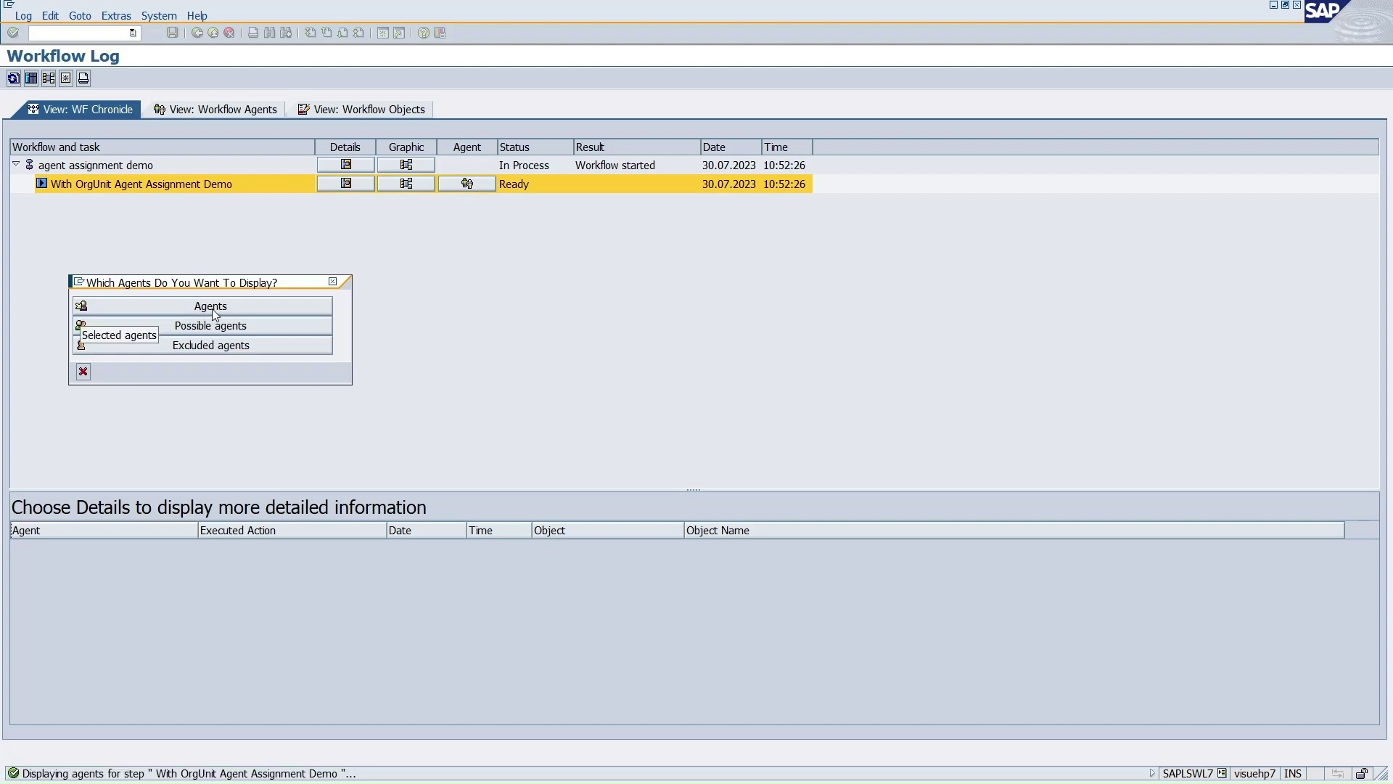
left_click(333, 282)
View the graphical workflow log of the agent assignment demo and go back to the work item selection
left_click(81, 17)
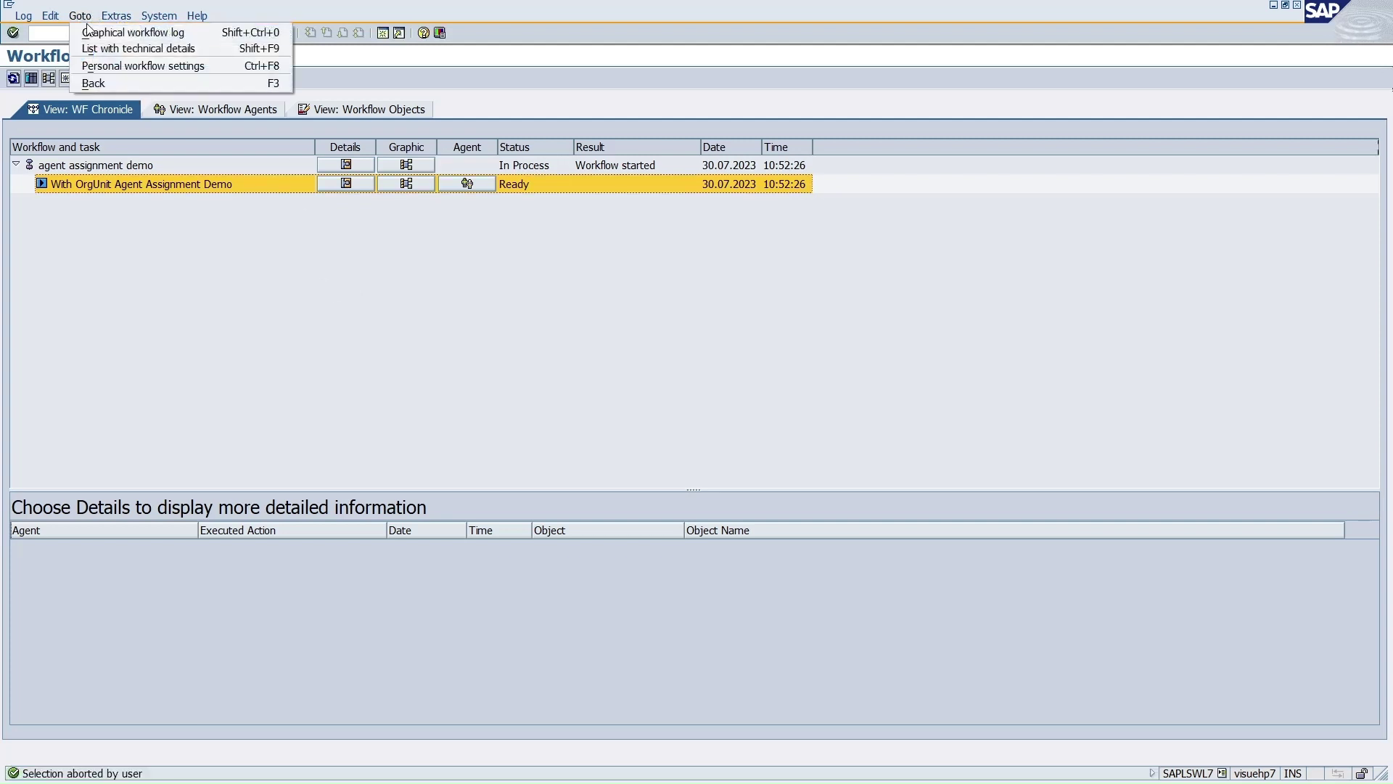
left_click(89, 32)
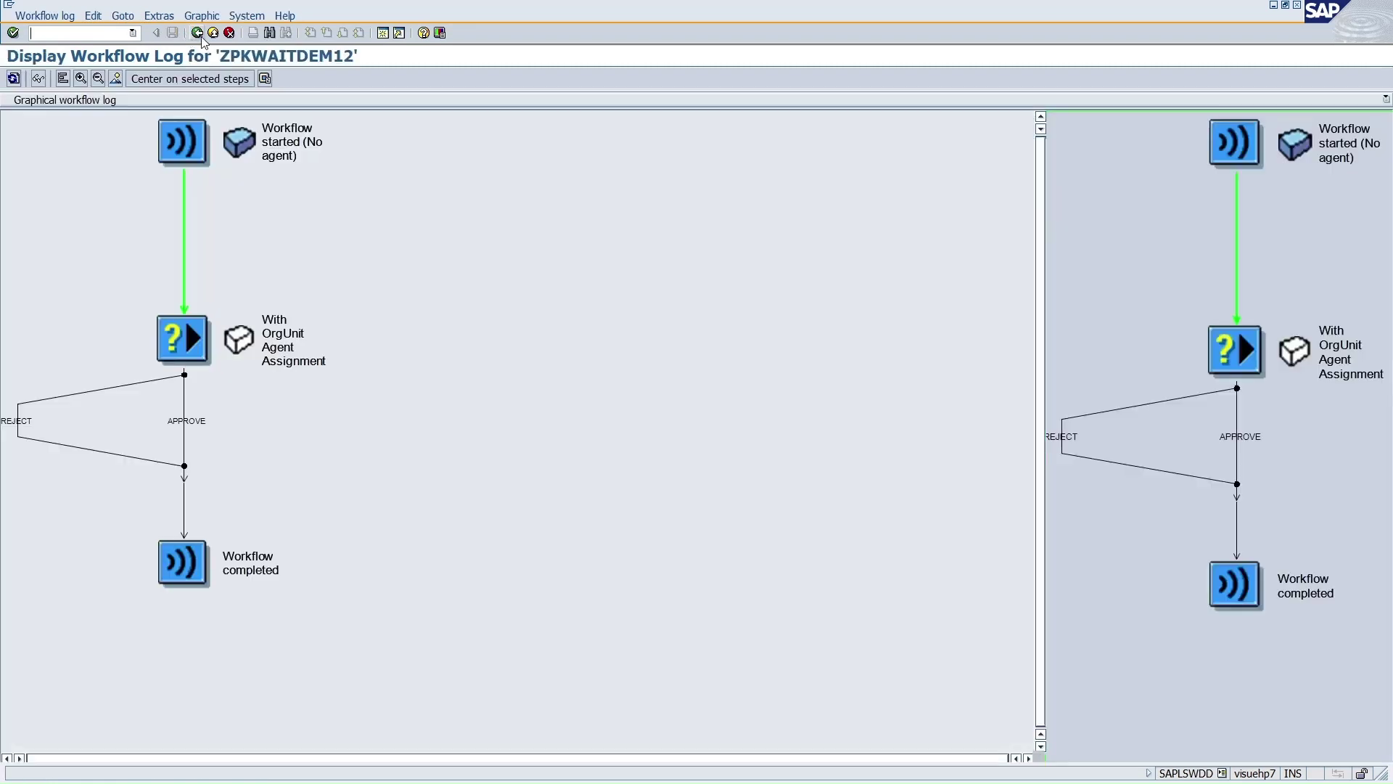
left_click(197, 34)
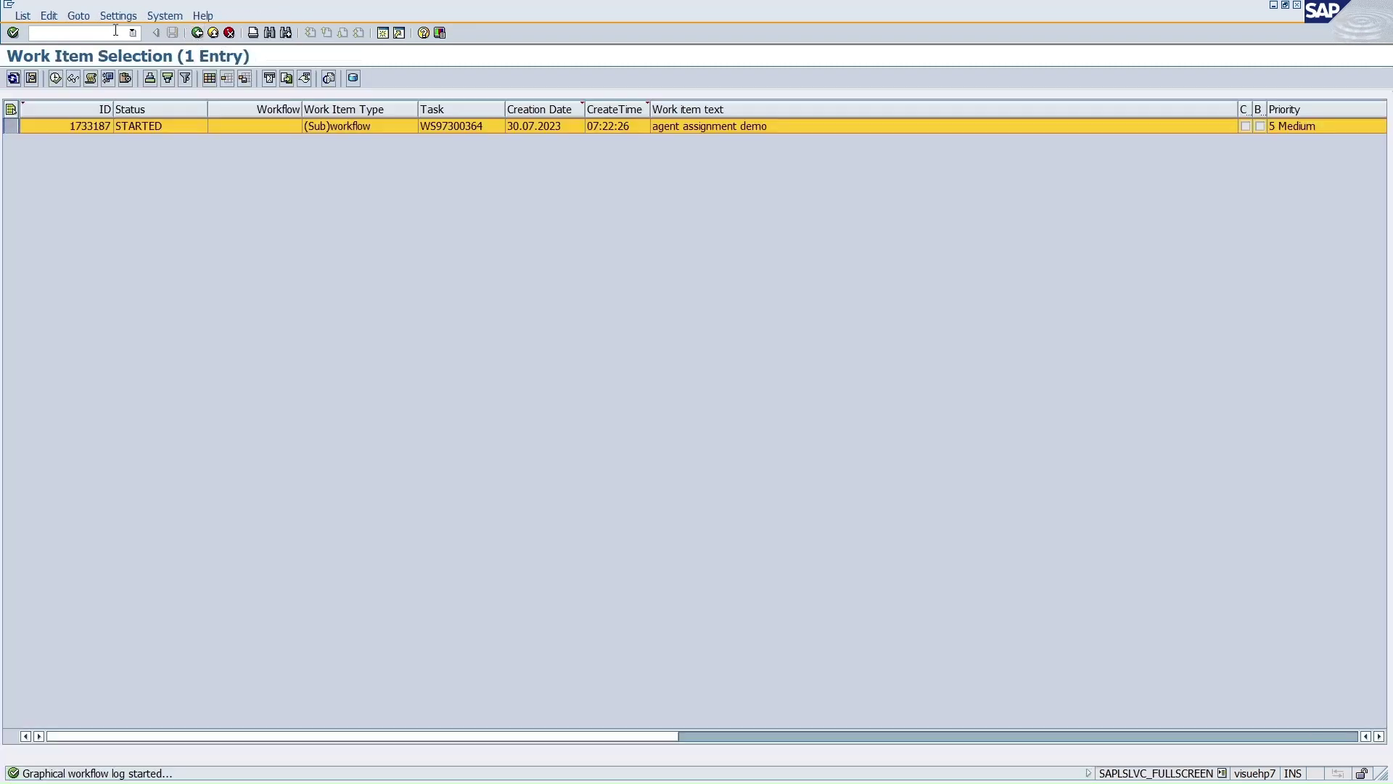
Reopen the workflow log of work item 1733187 from the work item selection
left_click(78, 15)
left_click(198, 298)
left_click(108, 79)
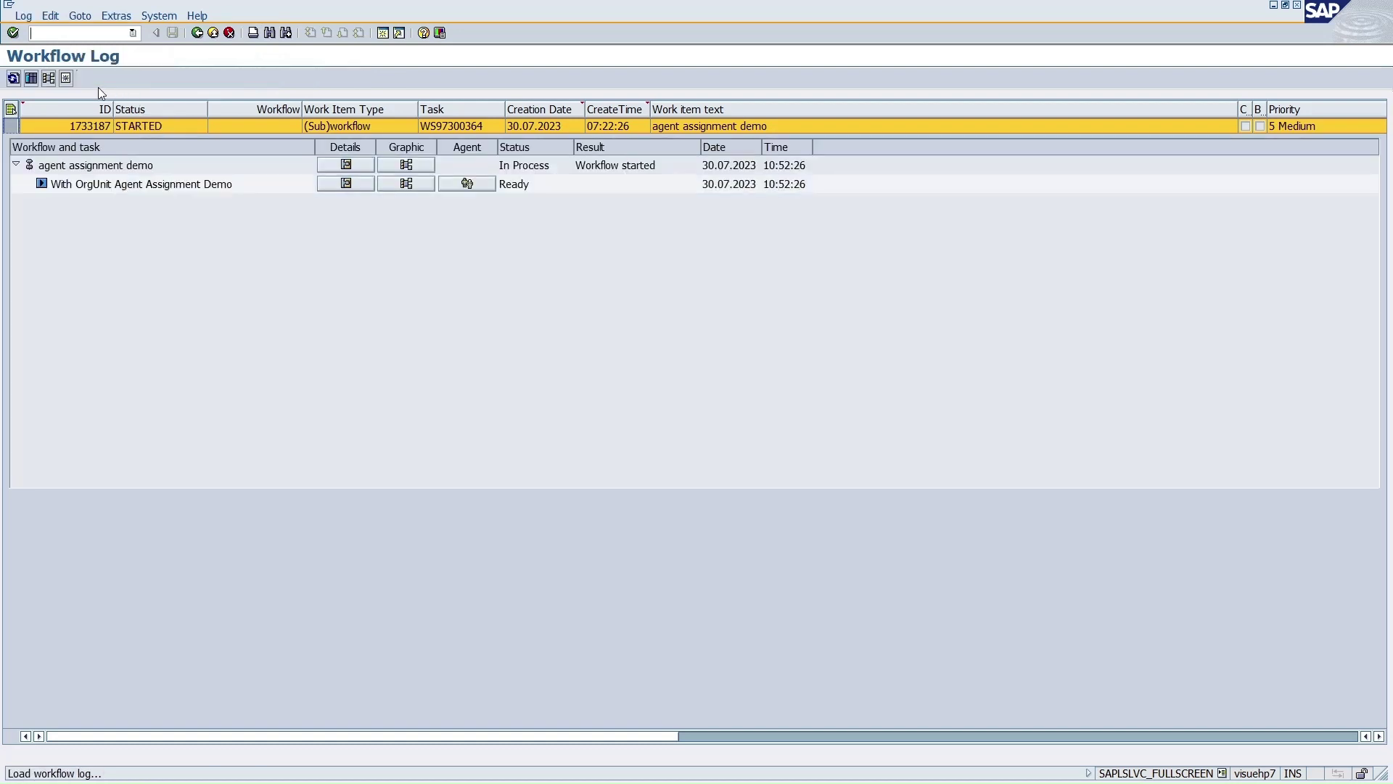
left_click(79, 15)
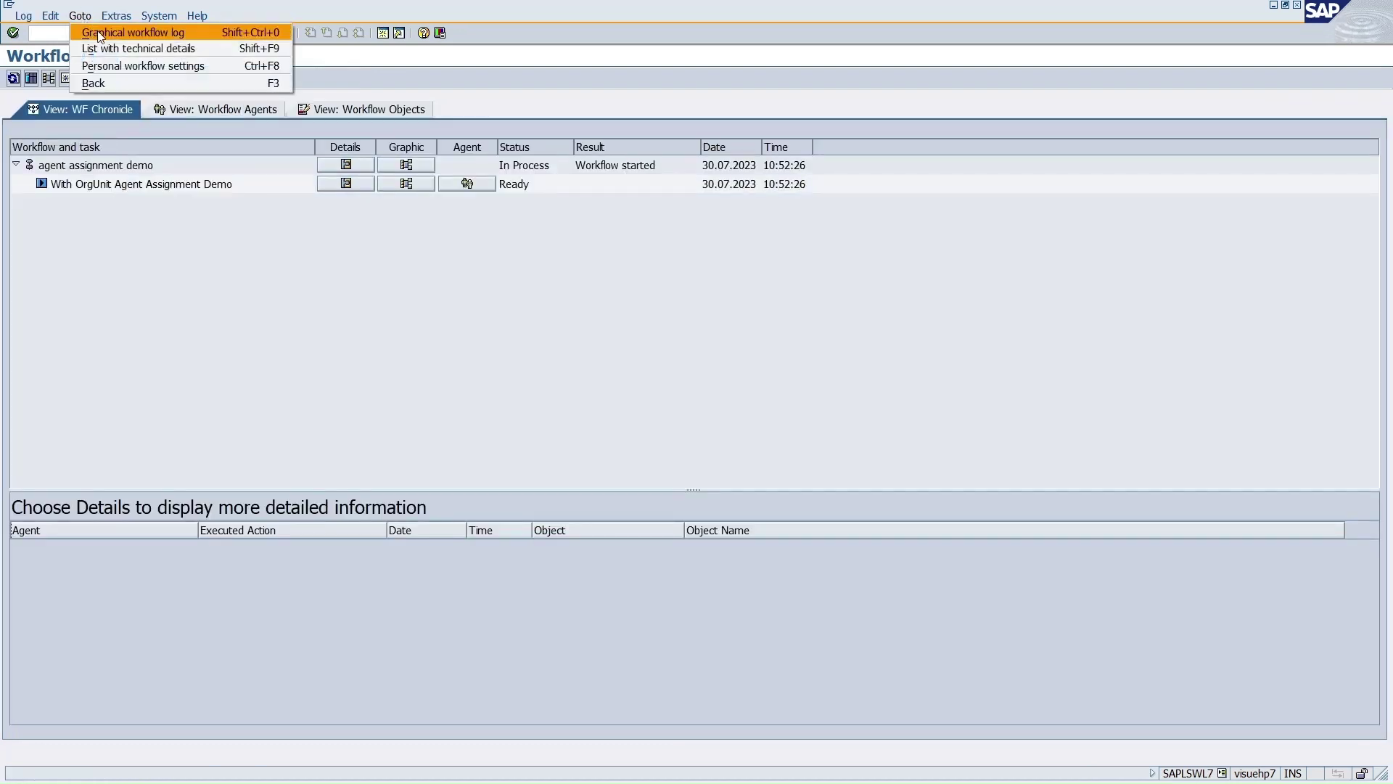
left_click(116, 15)
left_click(398, 217)
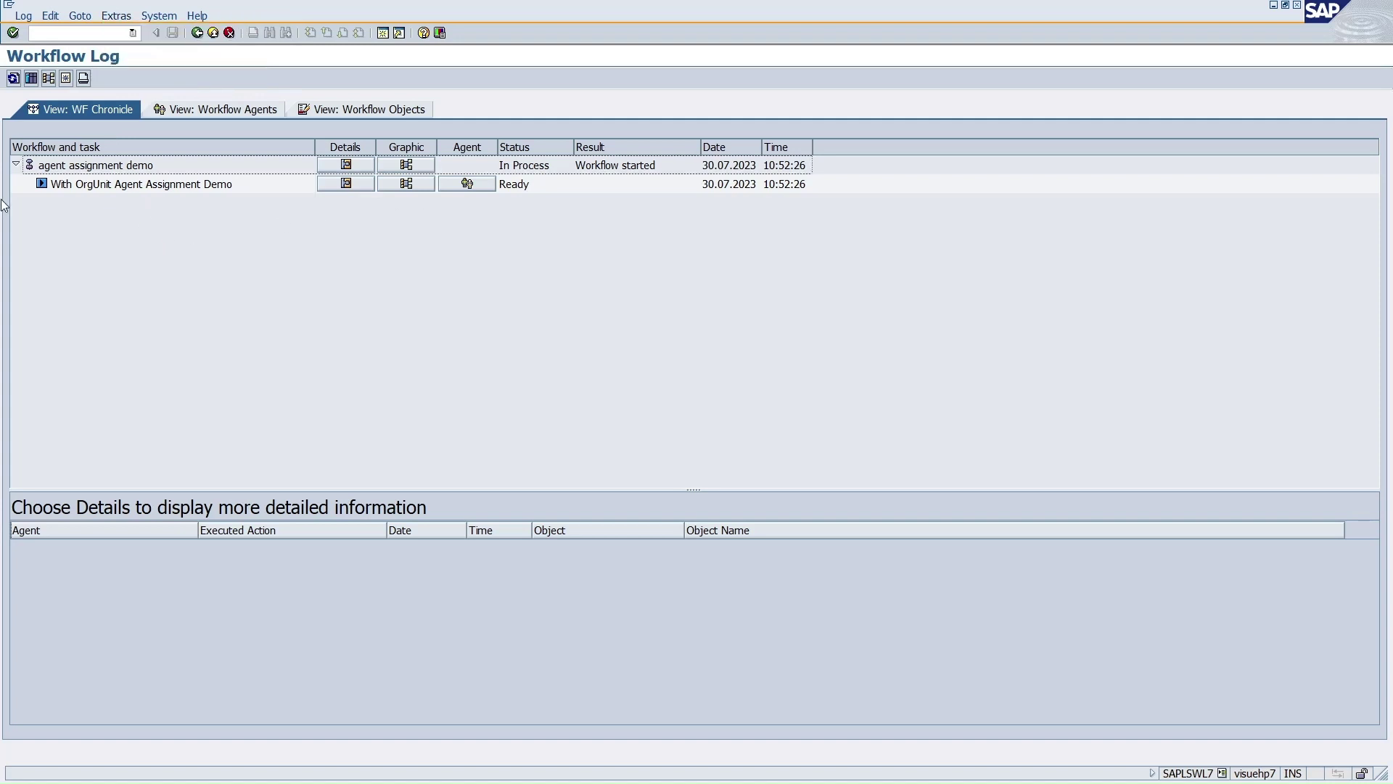
Display the decision step's work item, check its selected agents there and return to the workflow log
double_click(44, 185)
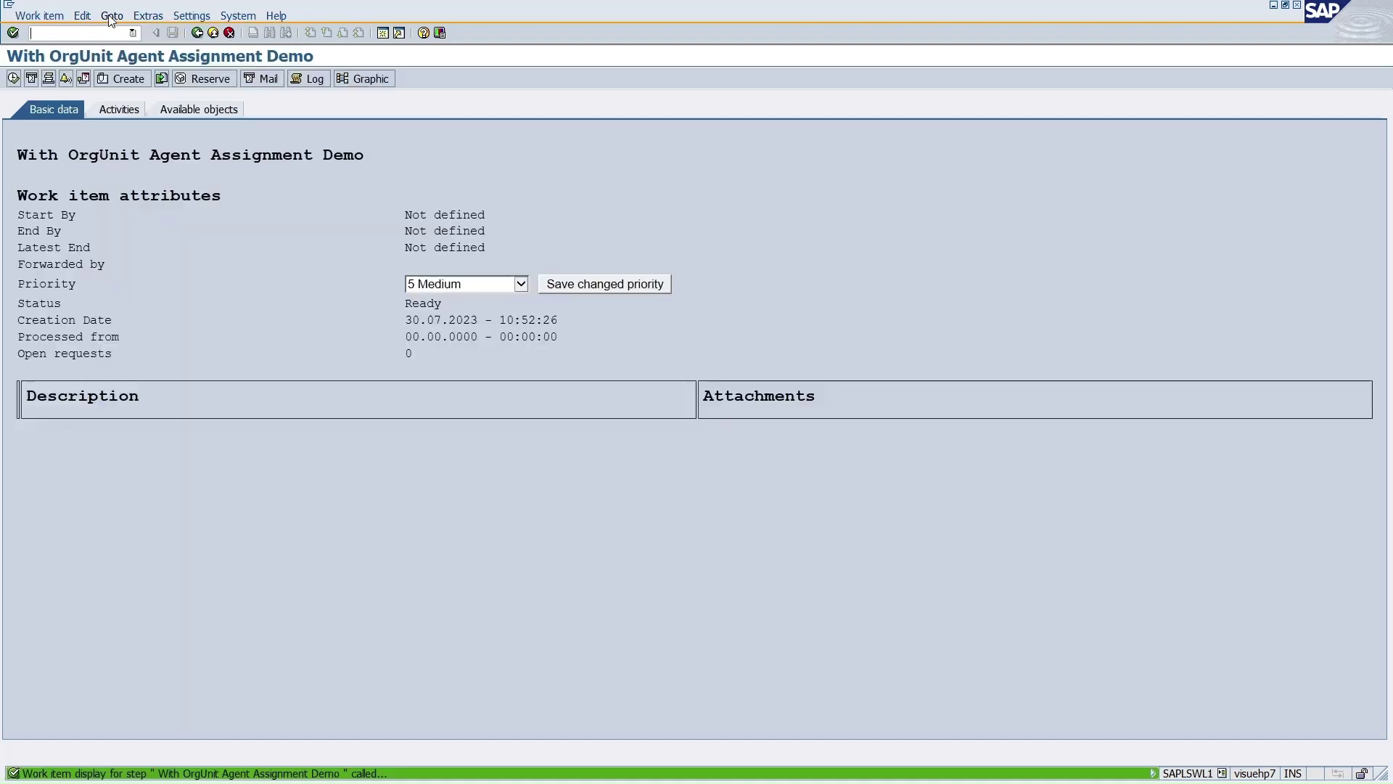
left_click(110, 18)
mouse_move(149, 32)
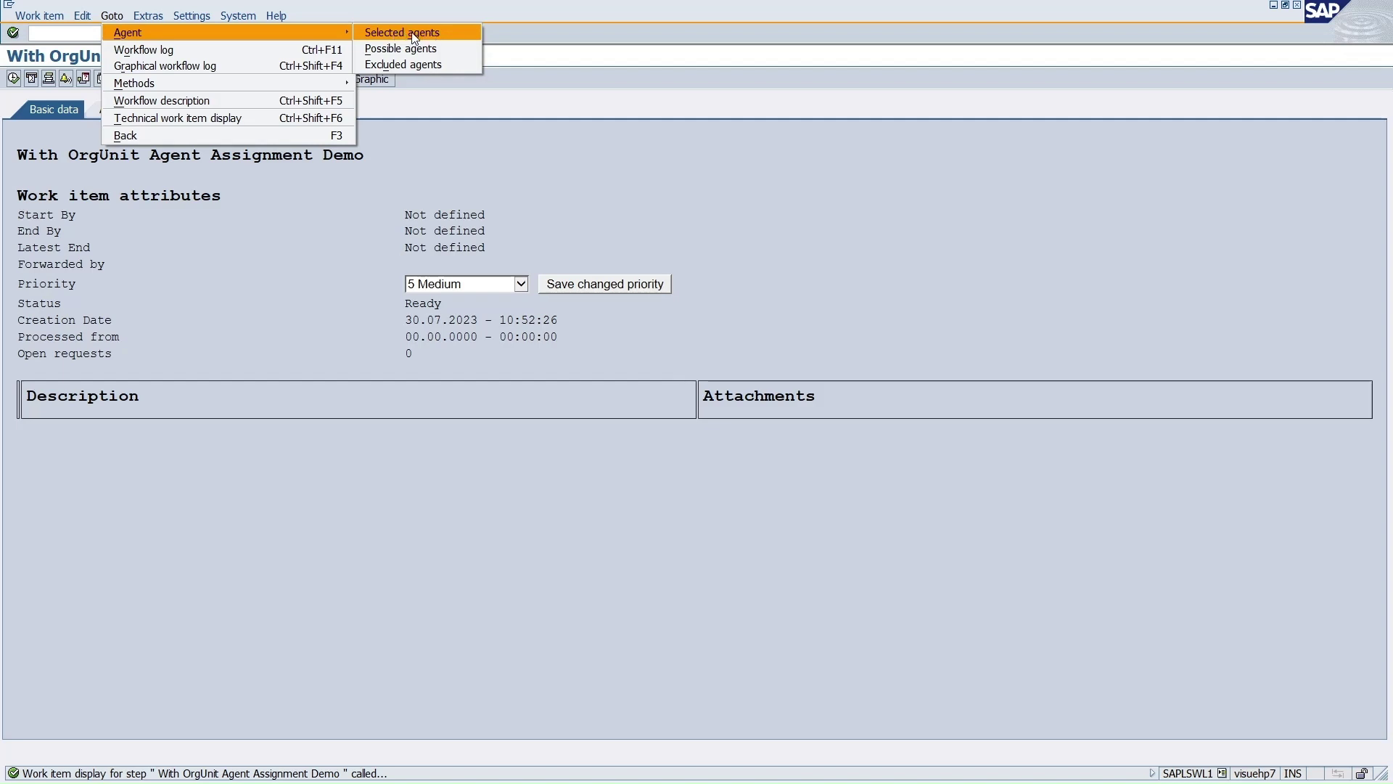
left_click(450, 36)
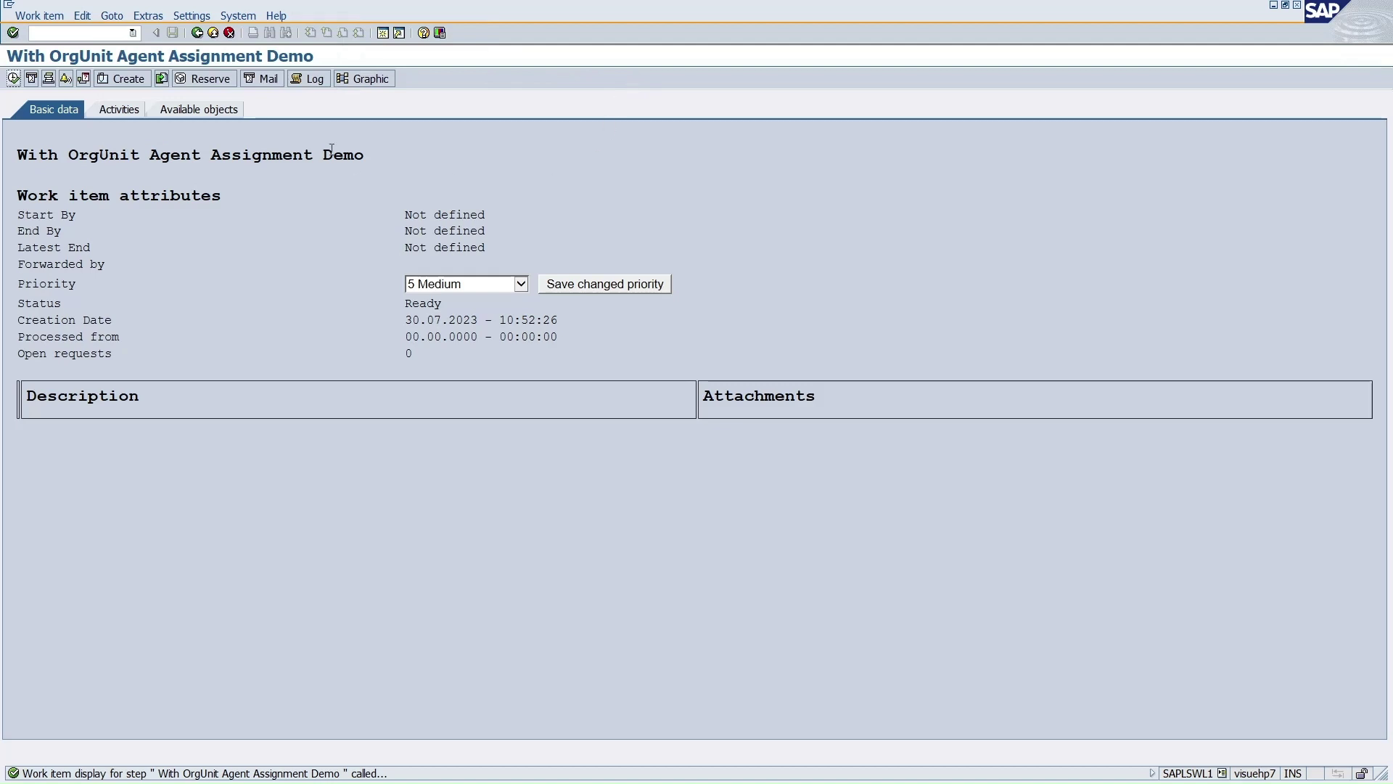
left_click(196, 32)
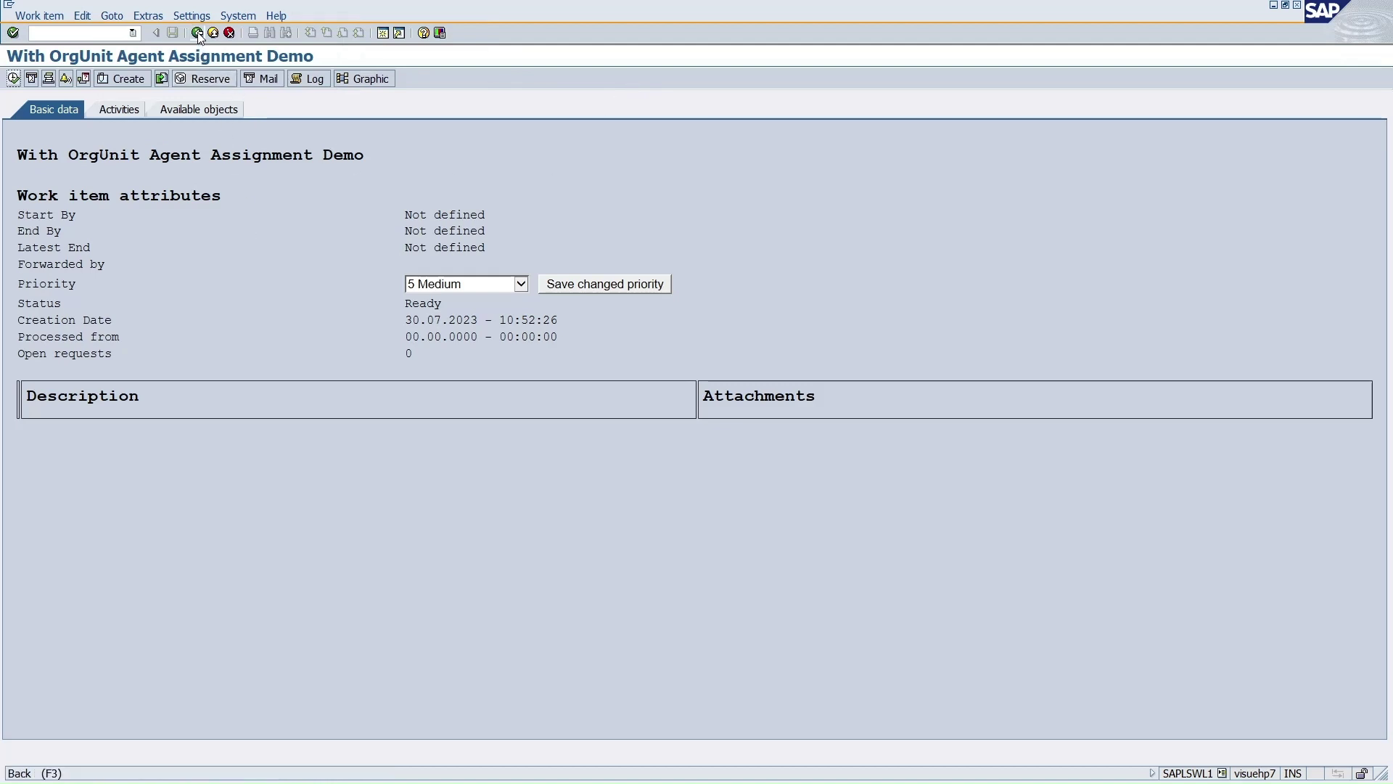
Check the decision step's selected agents again from the workflow log and dismiss the information dialog
left_click(466, 185)
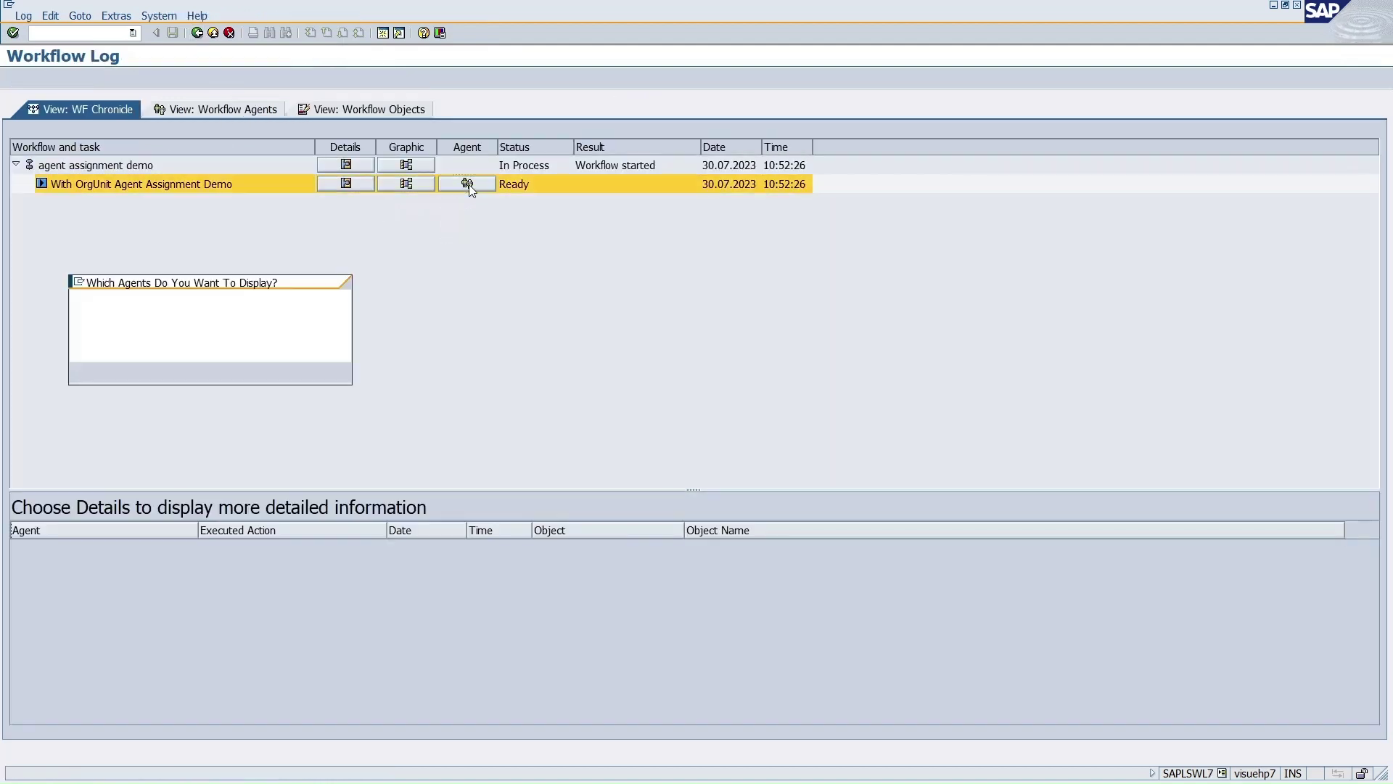
left_click(198, 308)
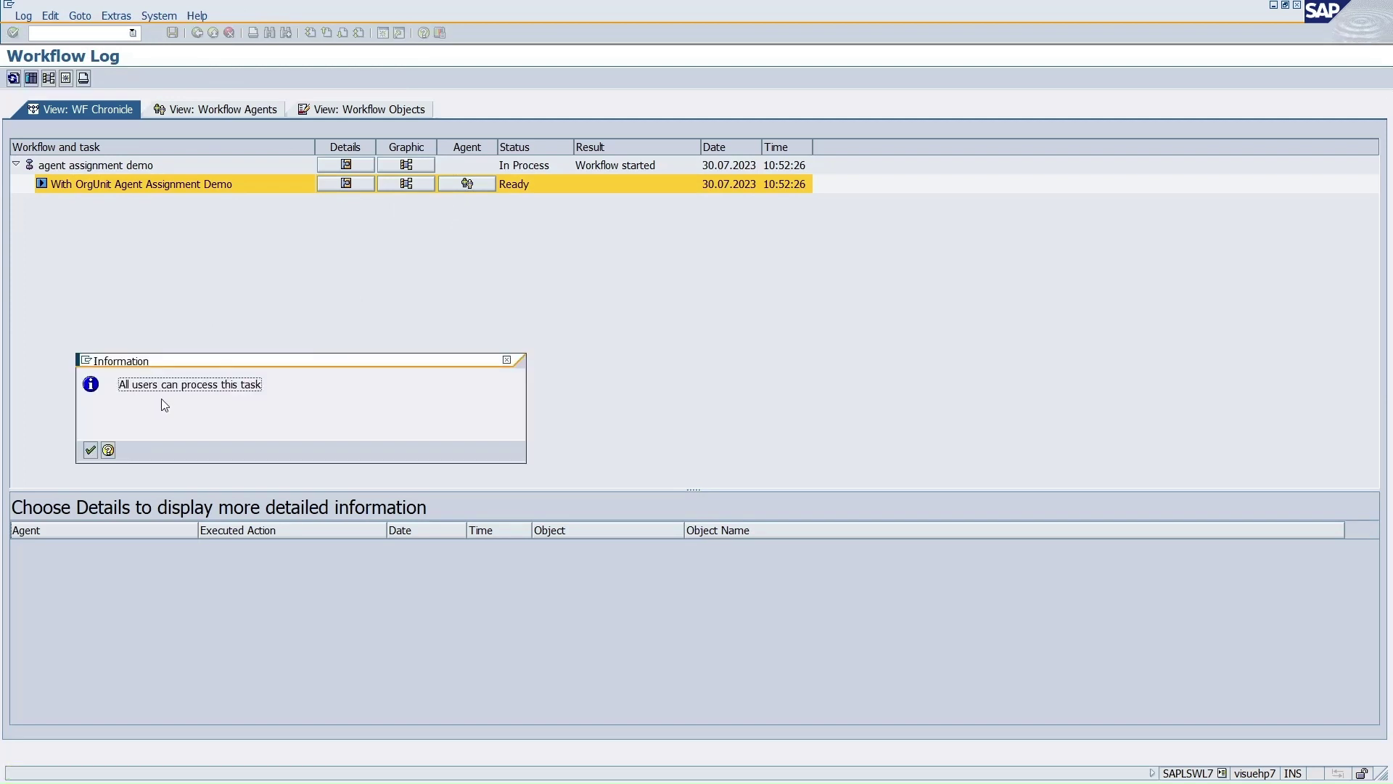
left_click(507, 360)
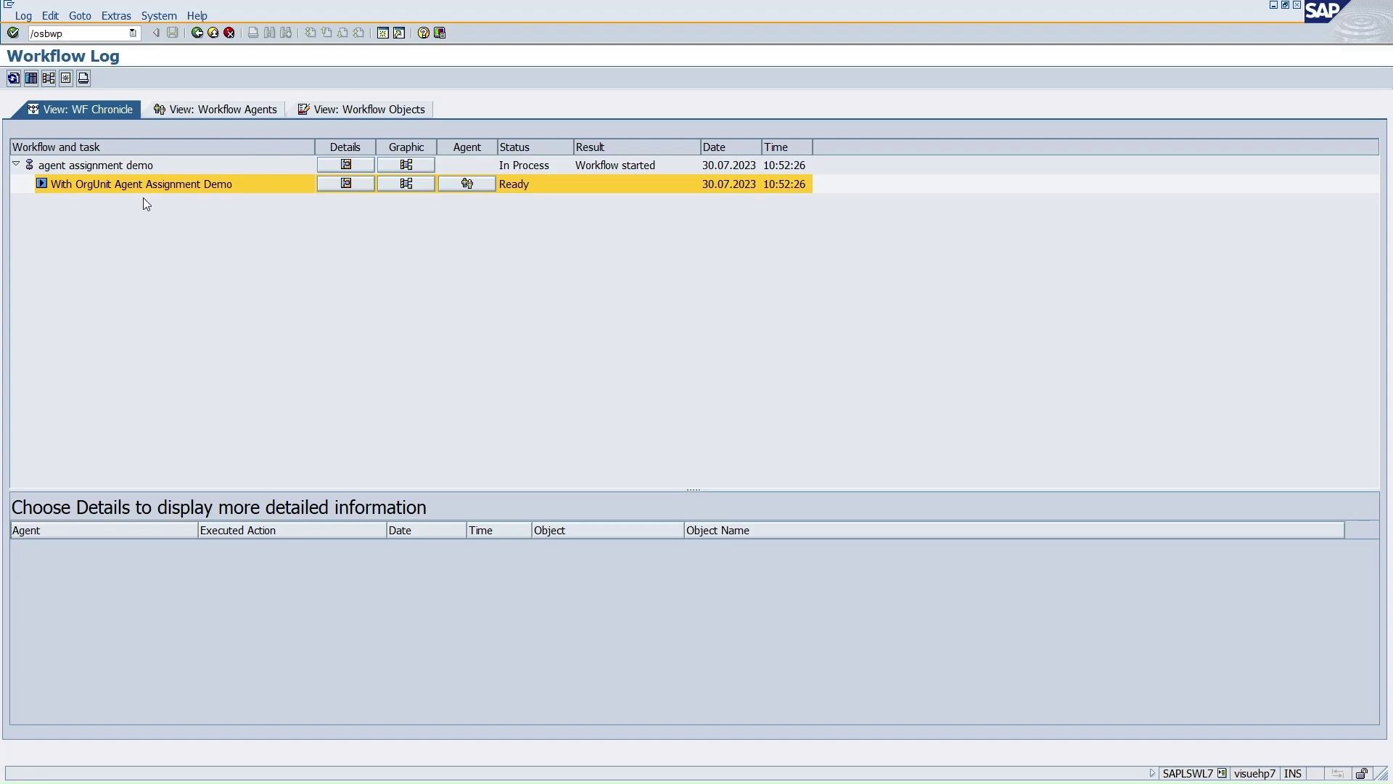
Open transaction SBWP in a new session and execute the newest With OrgUnit Agent Assignment Demo item from the workflow inbox
key("Return")
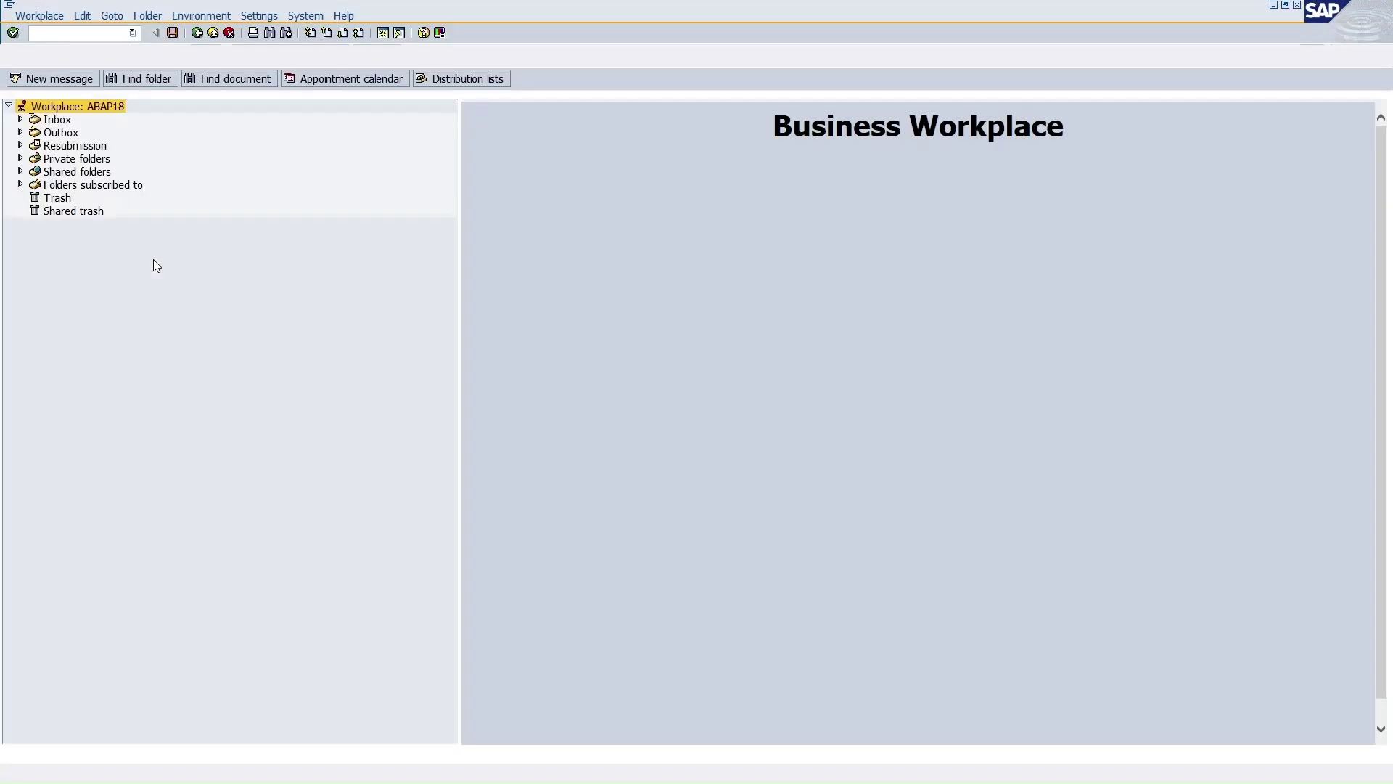
left_click(85, 158)
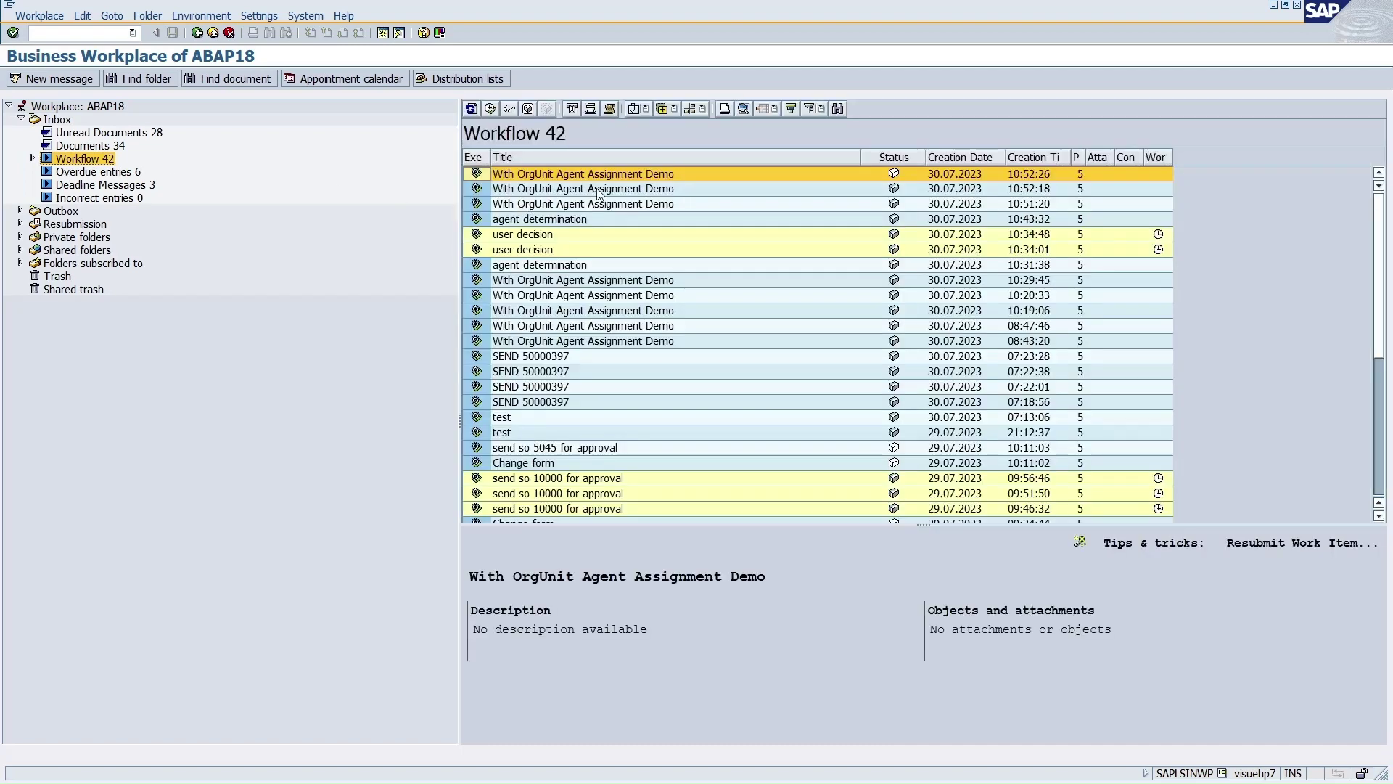
left_click(524, 175)
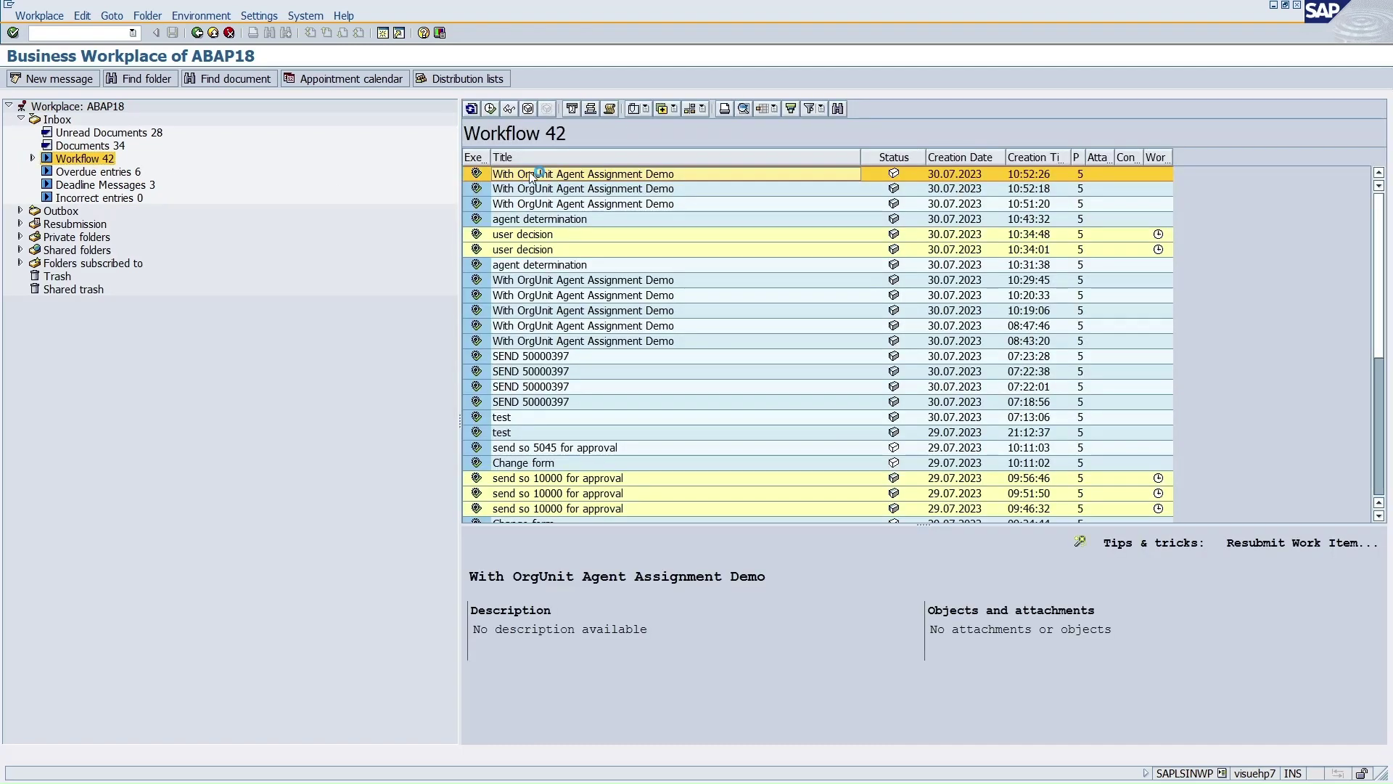
double_click(532, 176)
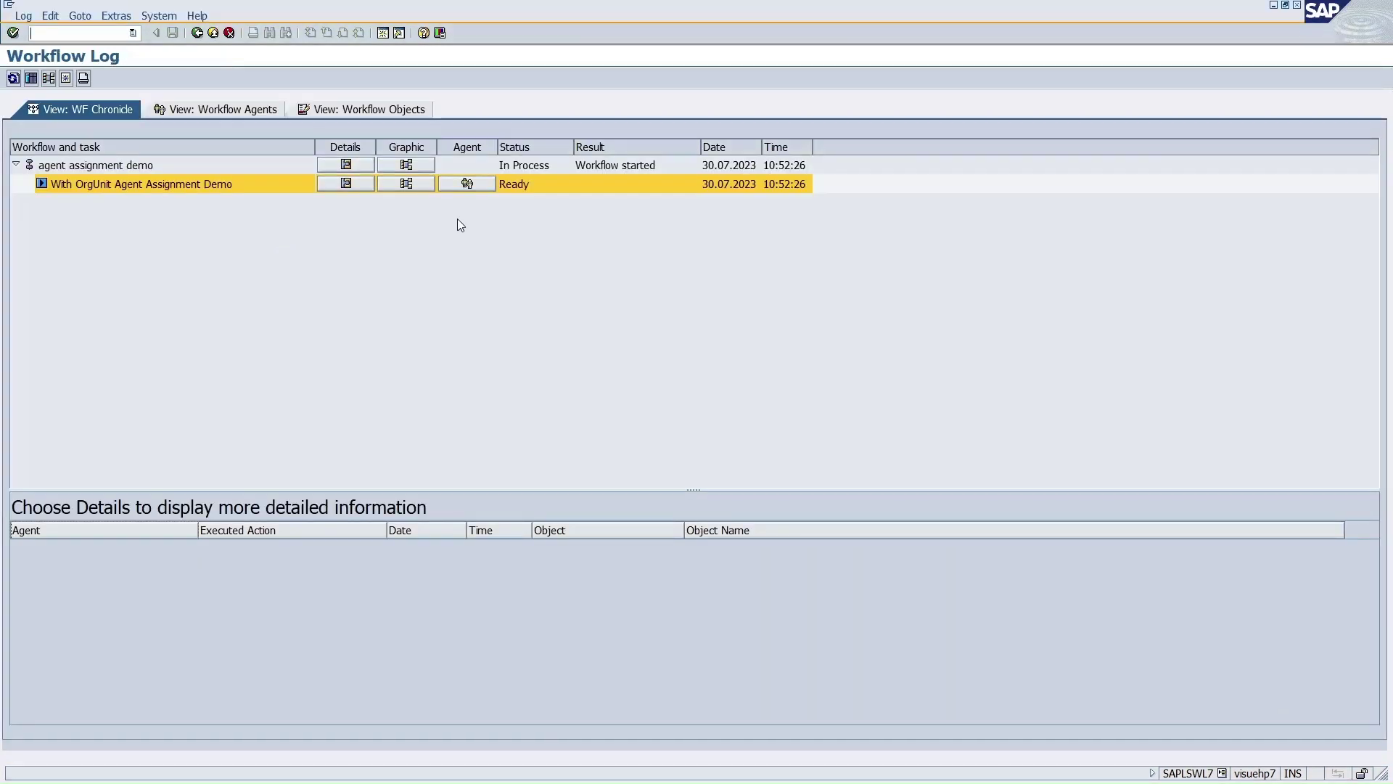
Refresh the workflow log and display the recipients of the decision step, then close the list
left_click(13, 78)
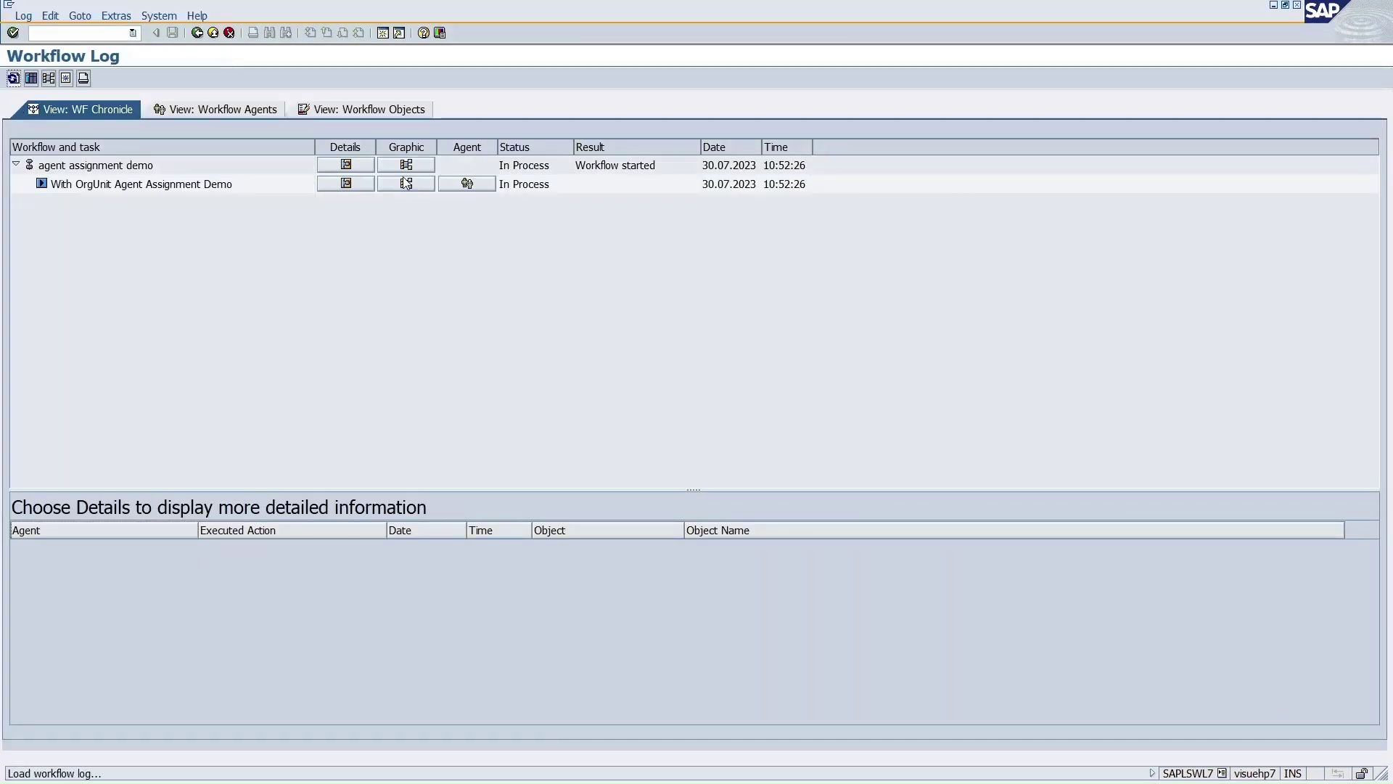
left_click(467, 183)
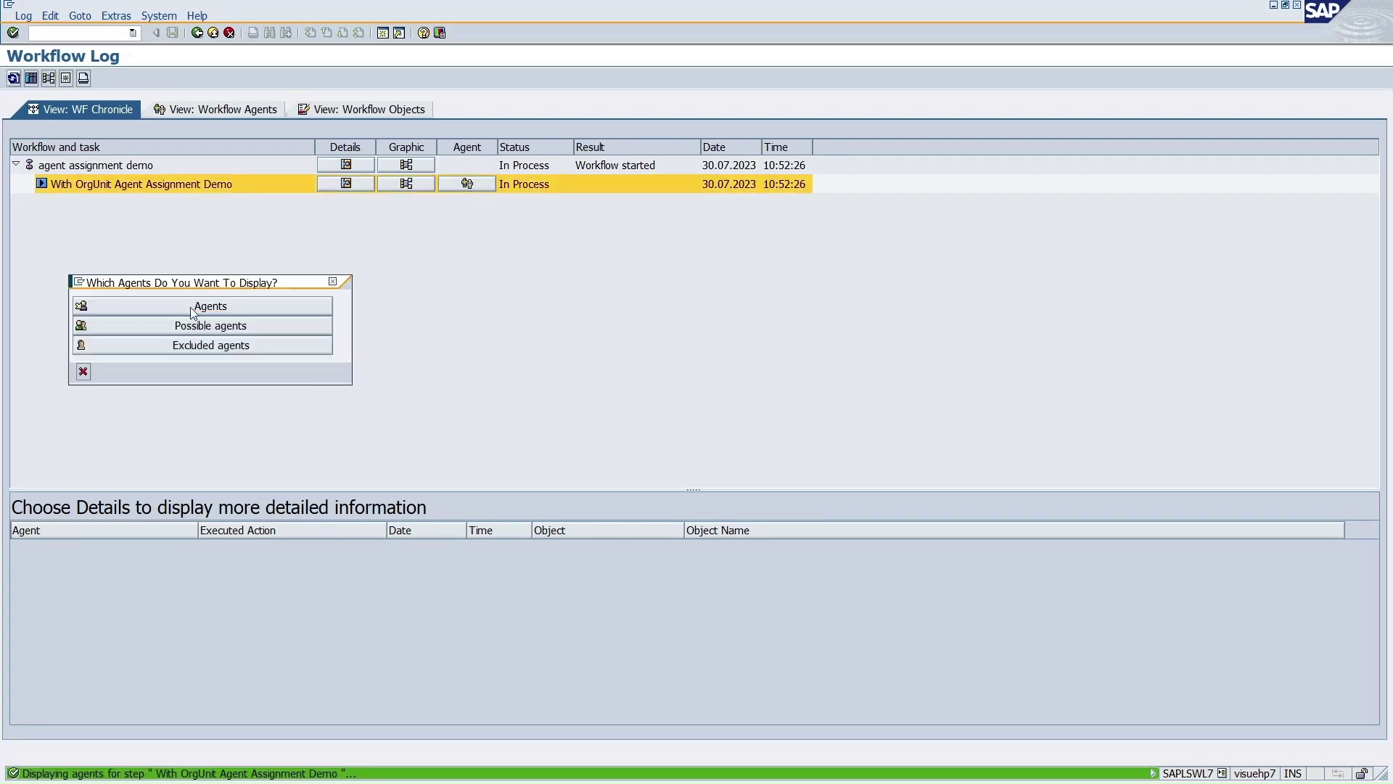
left_click(190, 307)
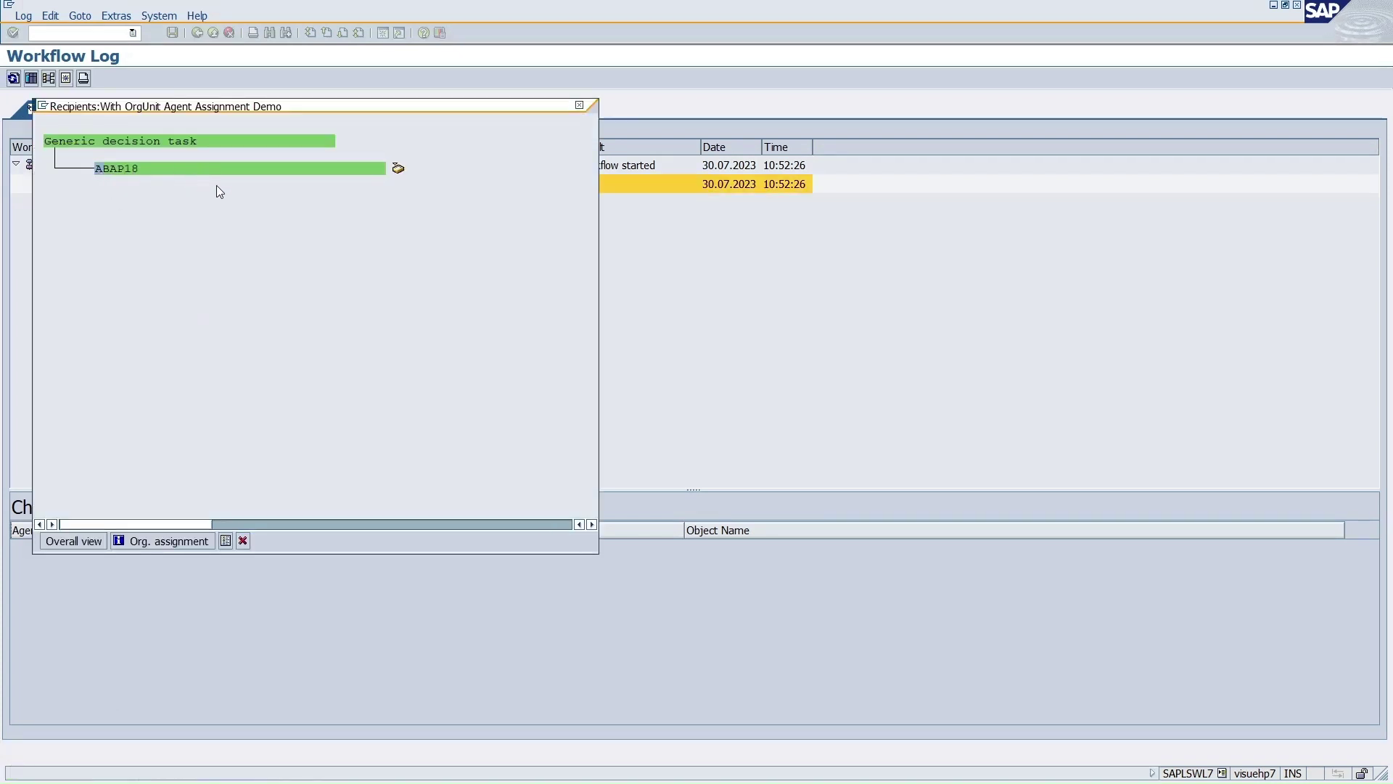
left_click(579, 105)
Leave the decision and workflow log windows and switch to the PowerPoint slide "Agents at different places"
key("F8")
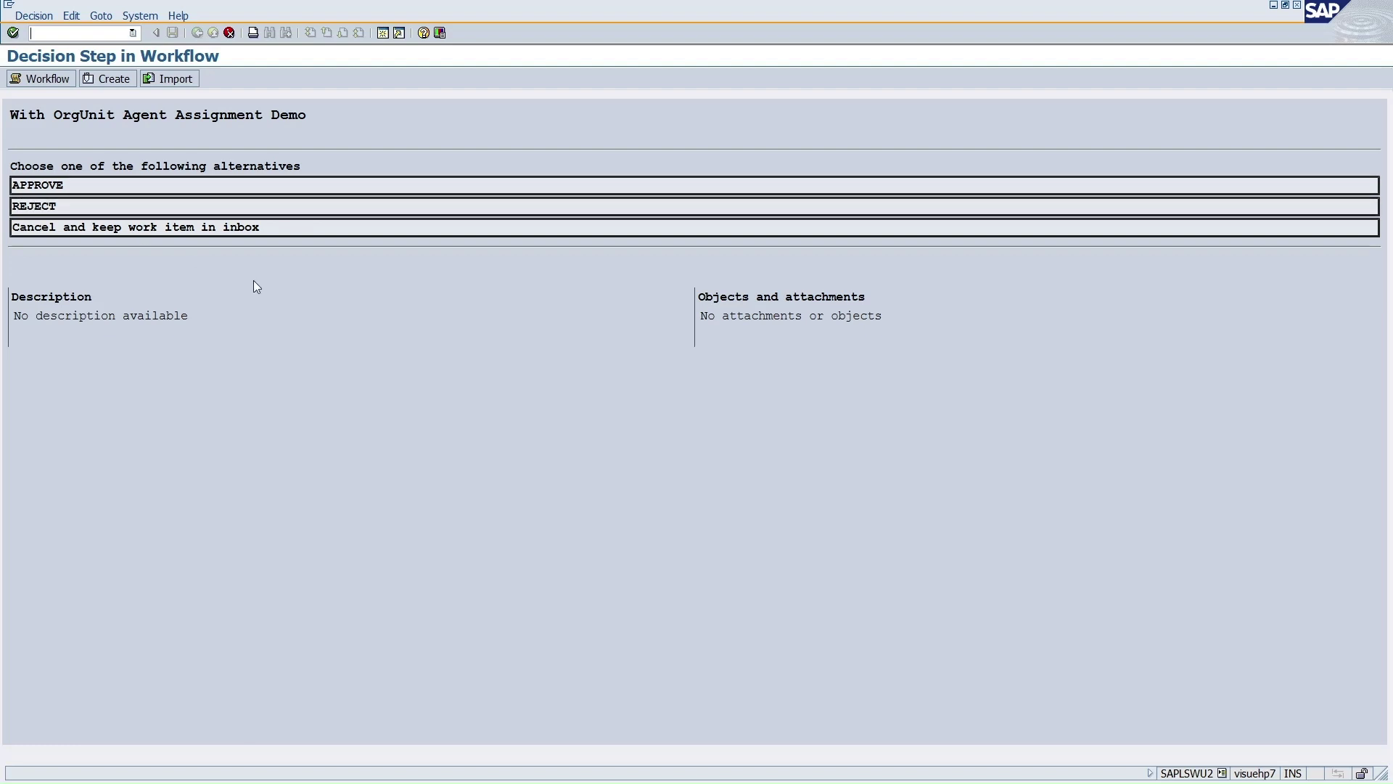
key("F3")
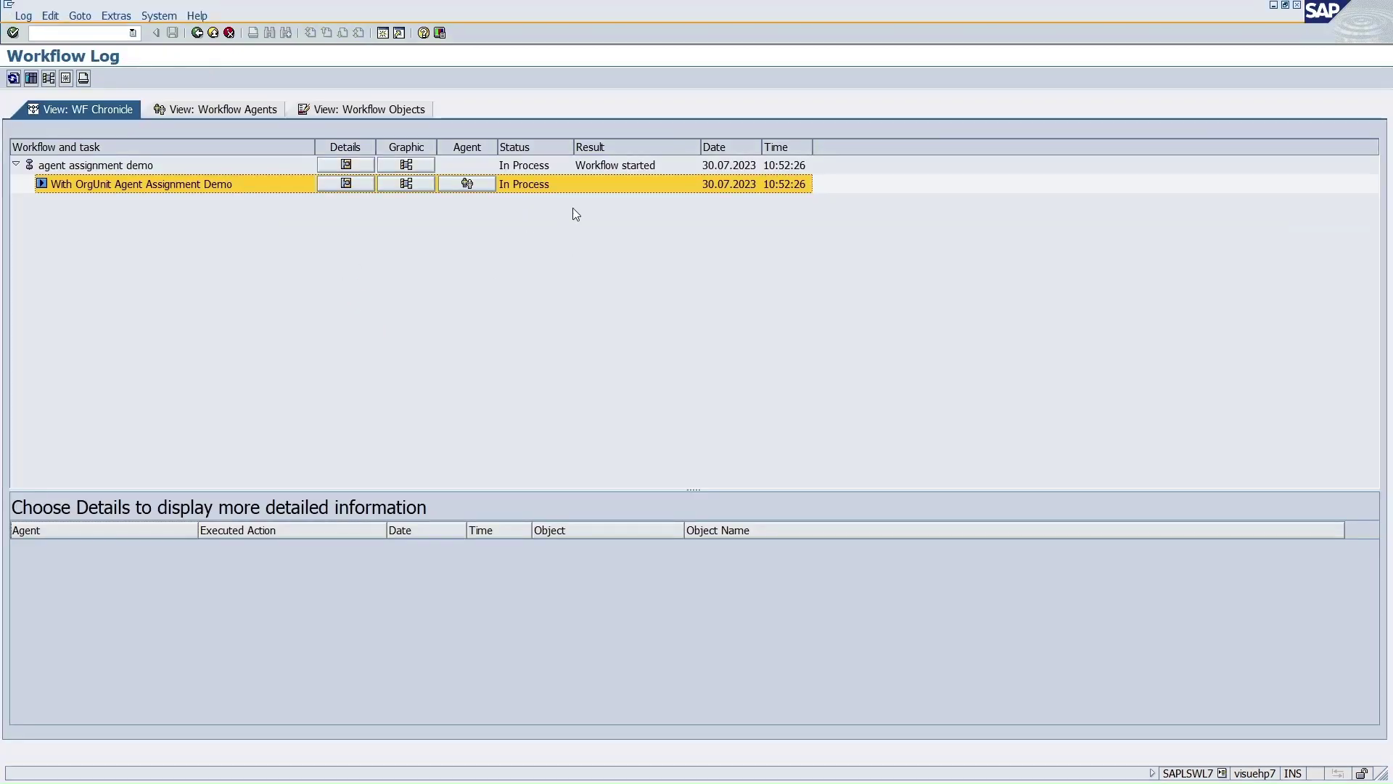
key("alt+Tab")
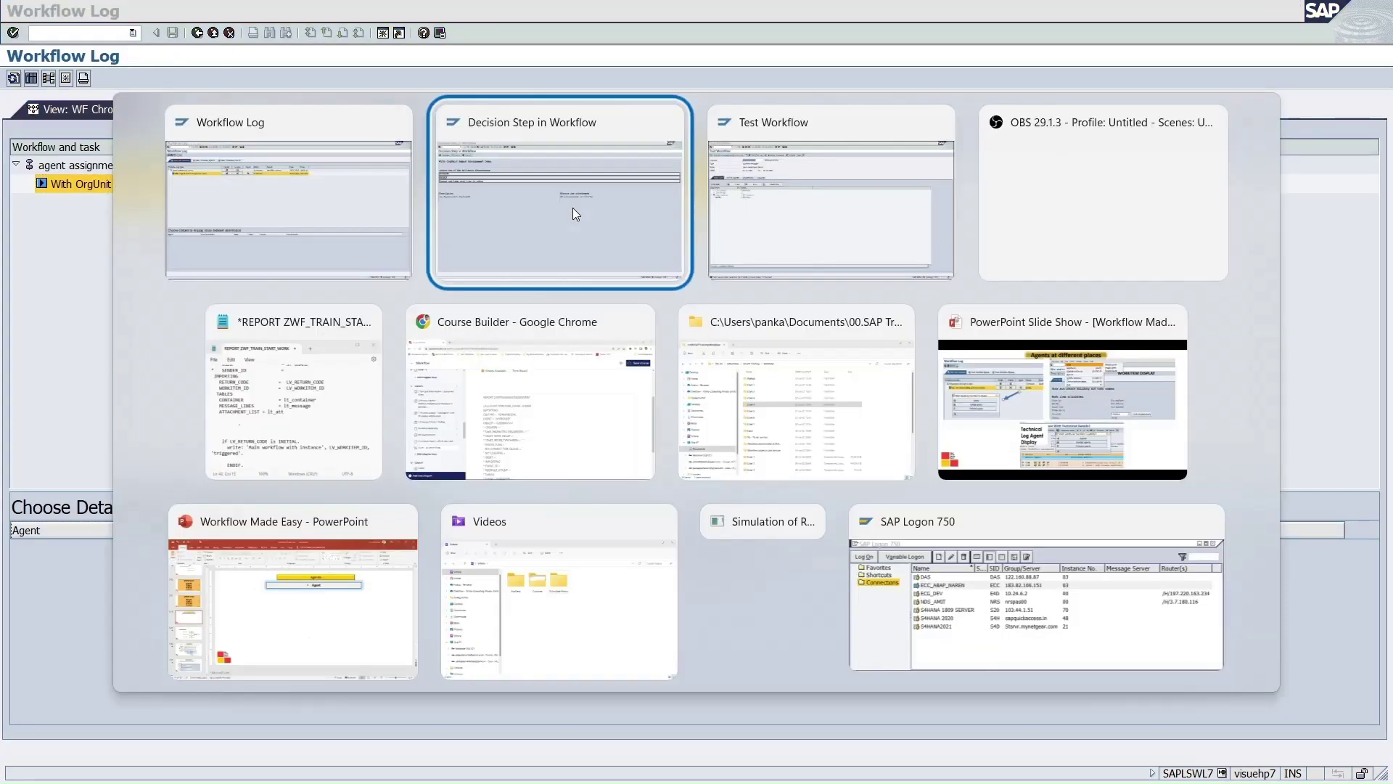
key("alt+Tab")
key("alt+Tab")
key("alt+Tab")
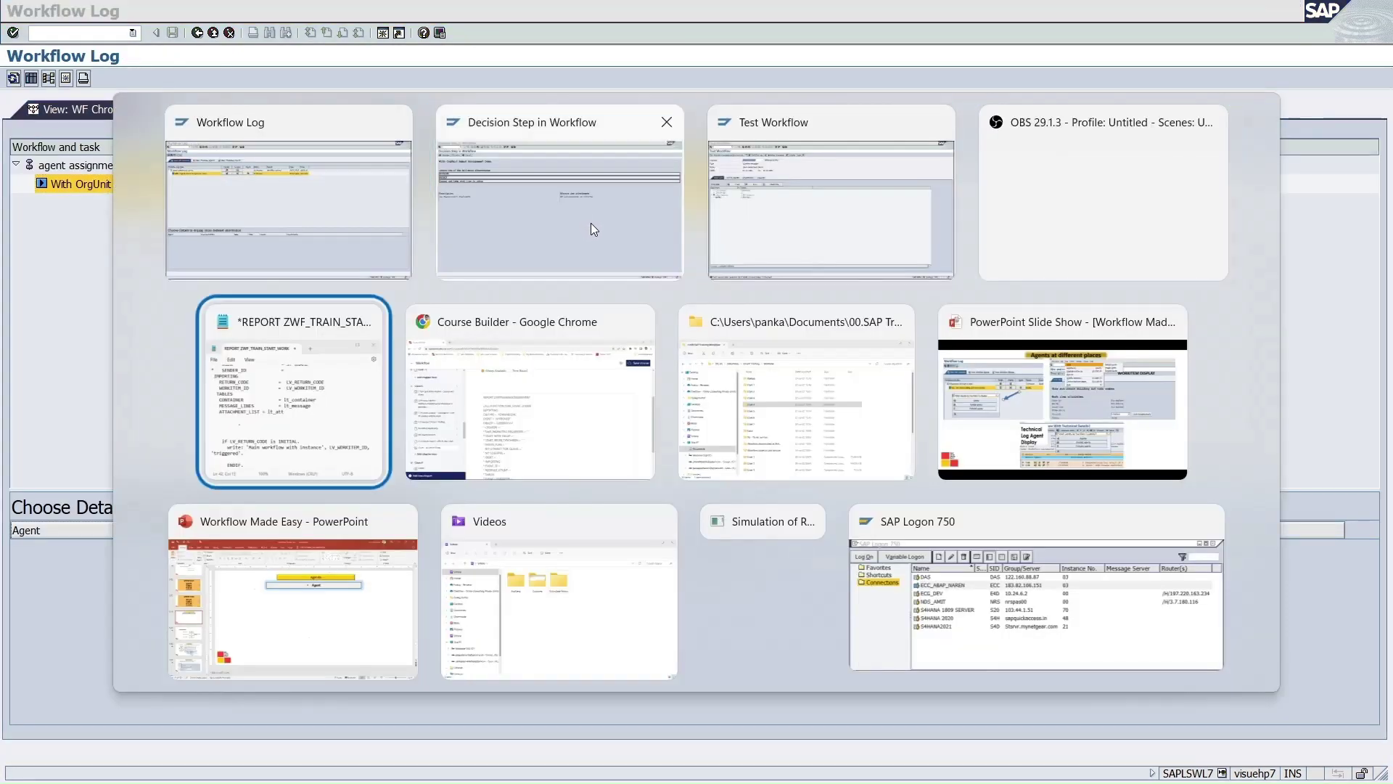
key("alt+Tab")
key("alt+Tab")
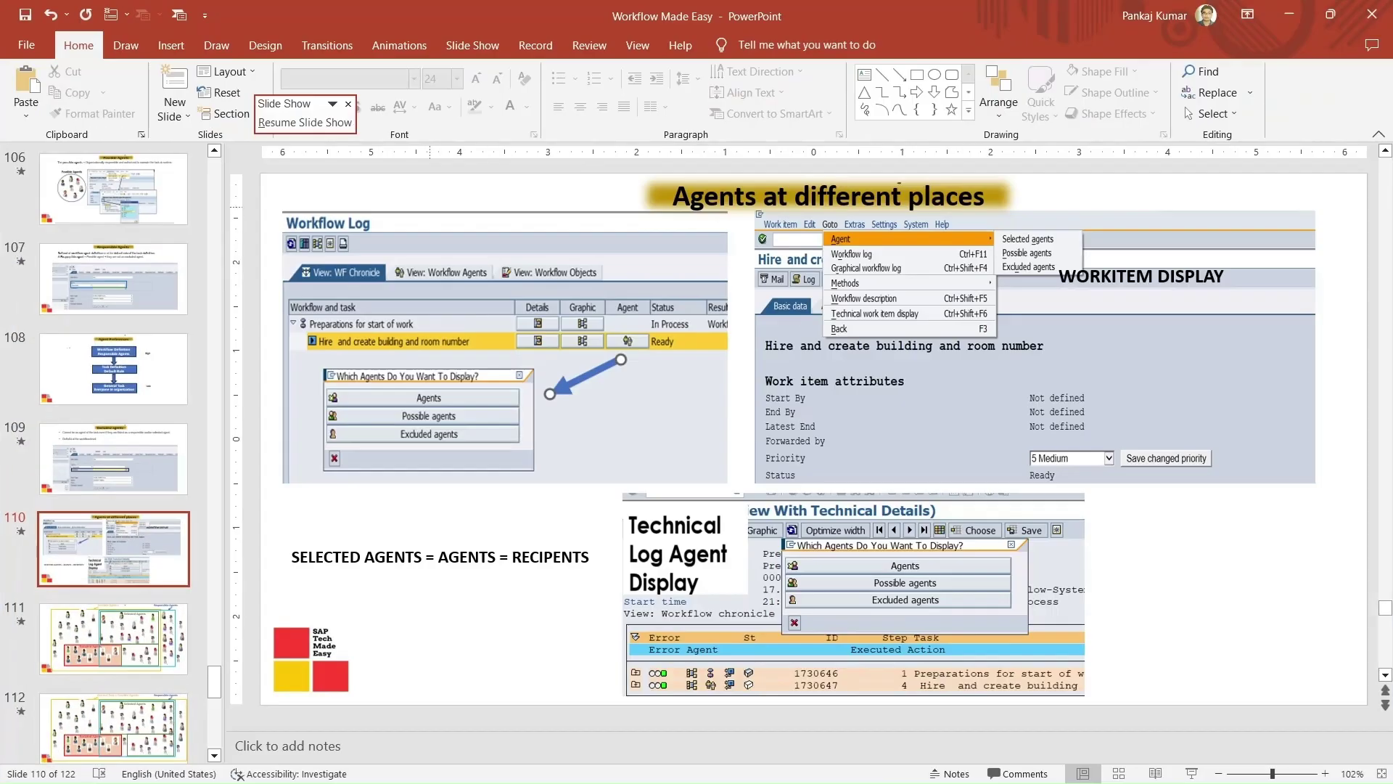